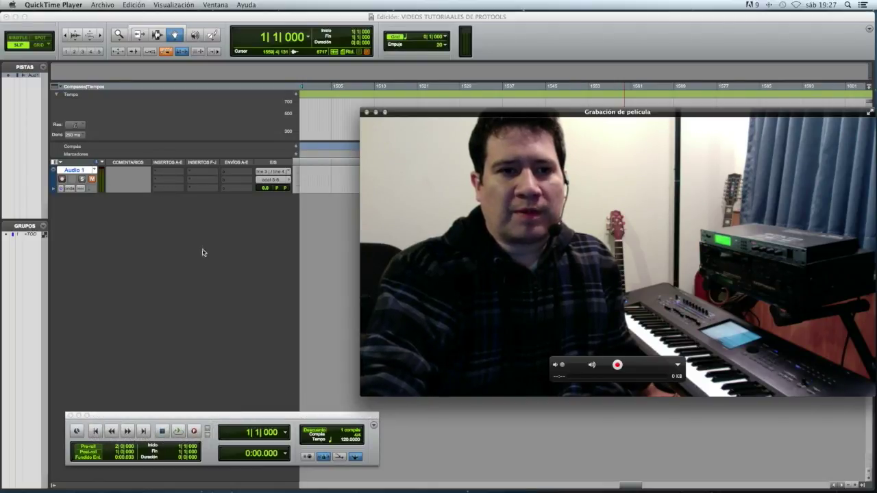
- Delete the existing Audio 1 track from the session
right_click(82, 177)
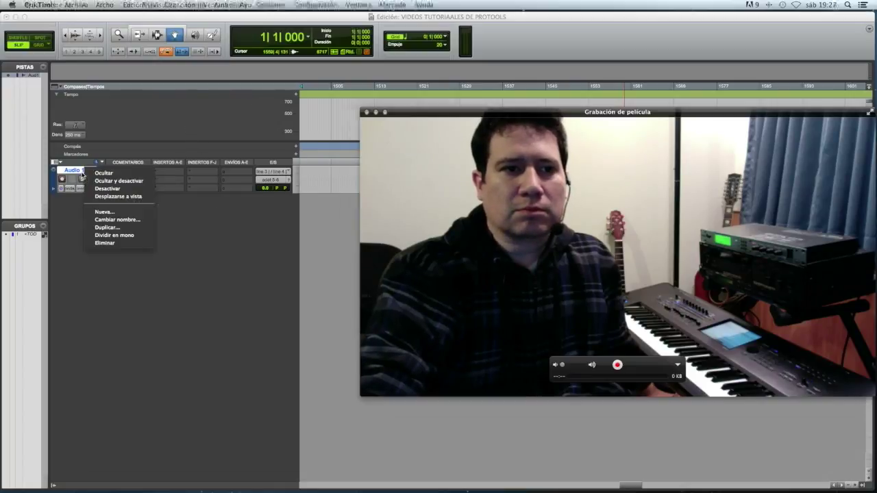
left_click(107, 244)
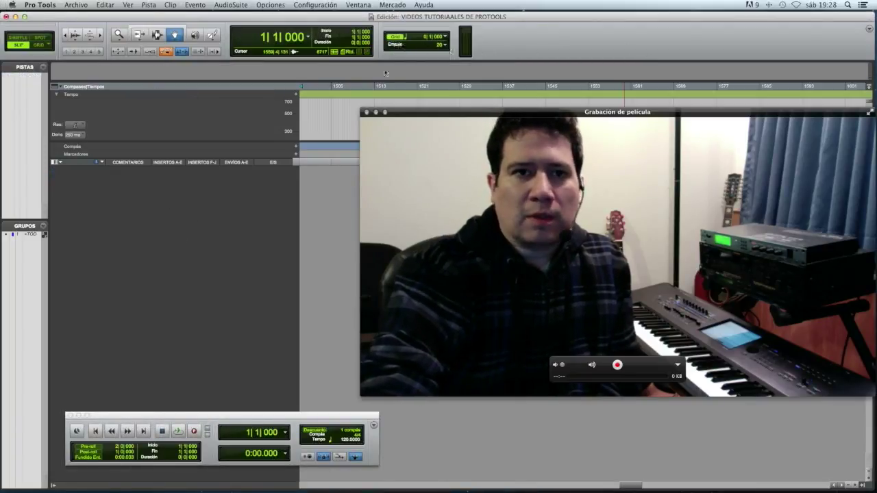
- Check the installed software version in the application's About information and close it
left_click(105, 5)
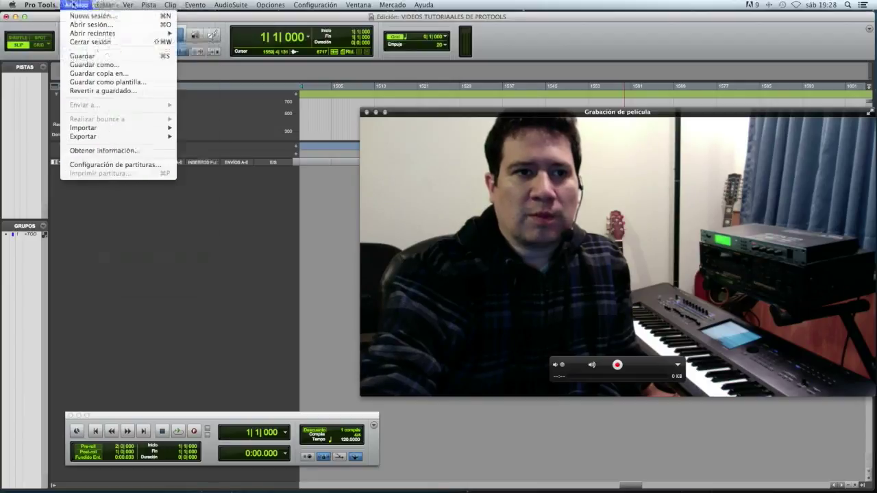
mouse_move(378, 12)
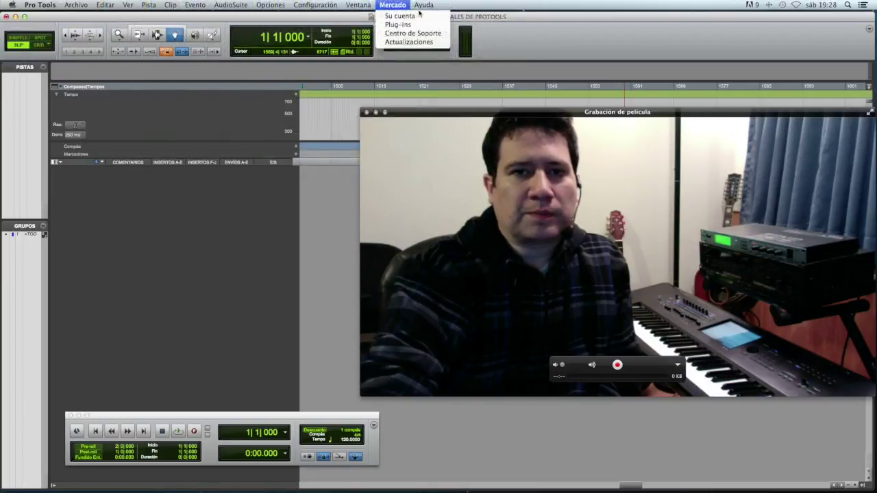
mouse_move(50, 14)
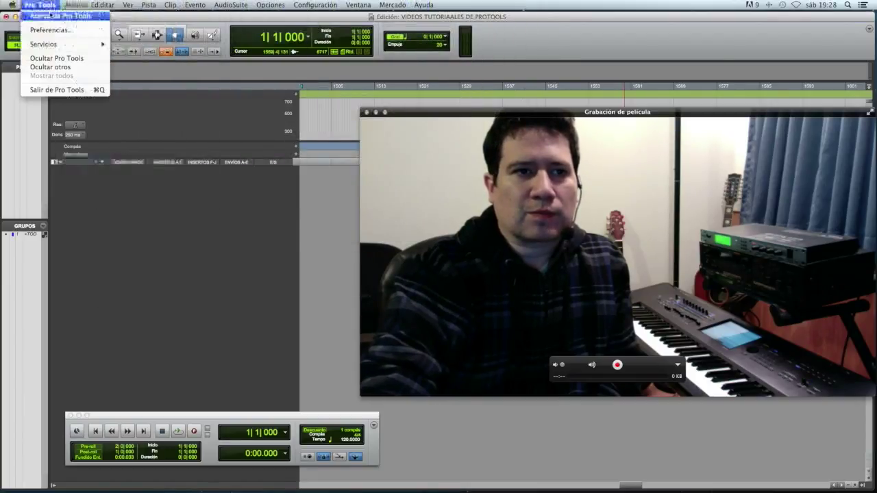
left_click(87, 17)
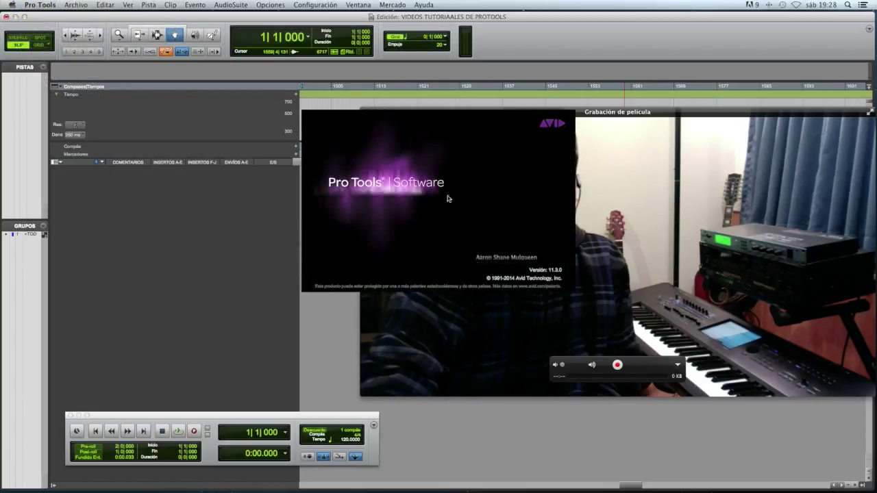
left_click(514, 238)
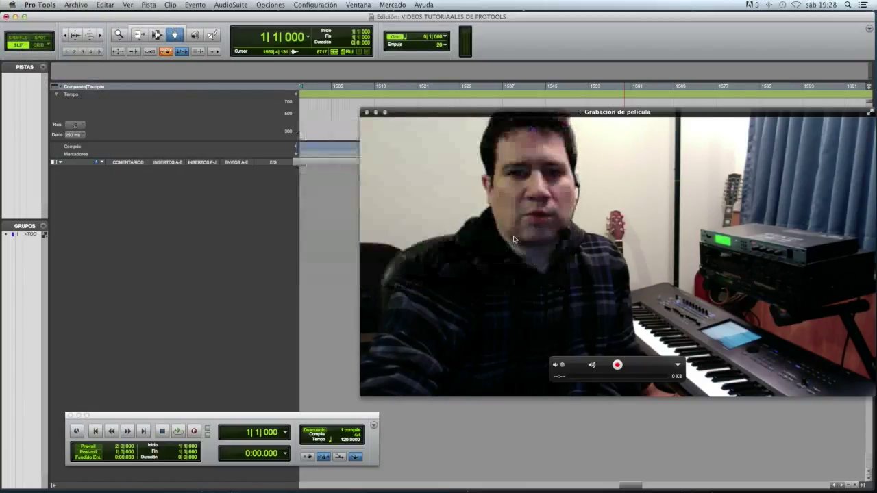
left_click(48, 6)
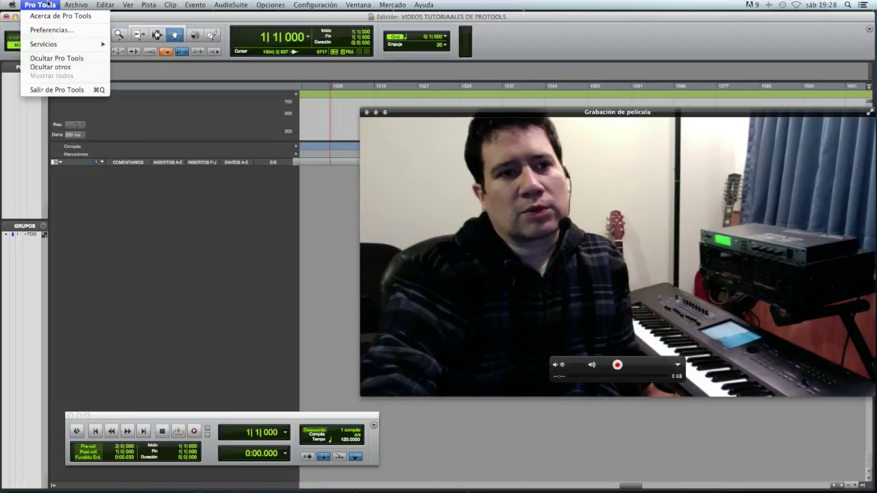
left_click(48, 5)
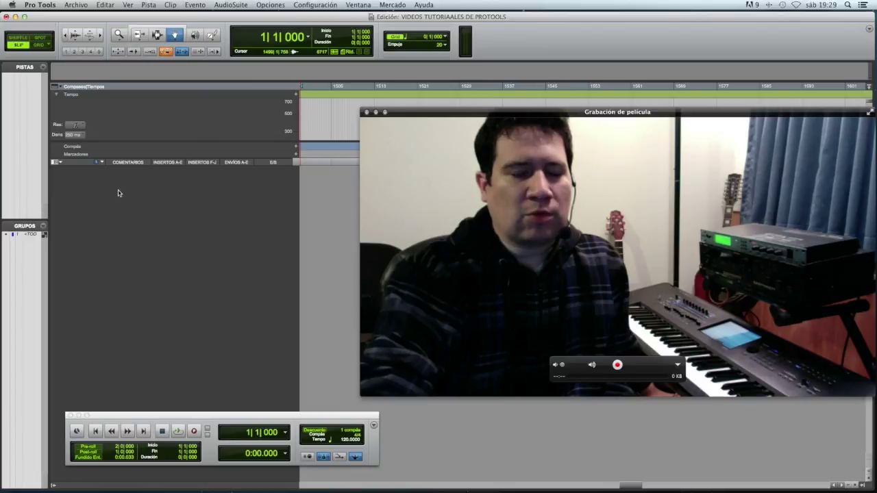
- Create one new stereo (Estéreo) audio track with its timebase in samples (Muestras)
left_click(148, 4)
left_click(165, 15)
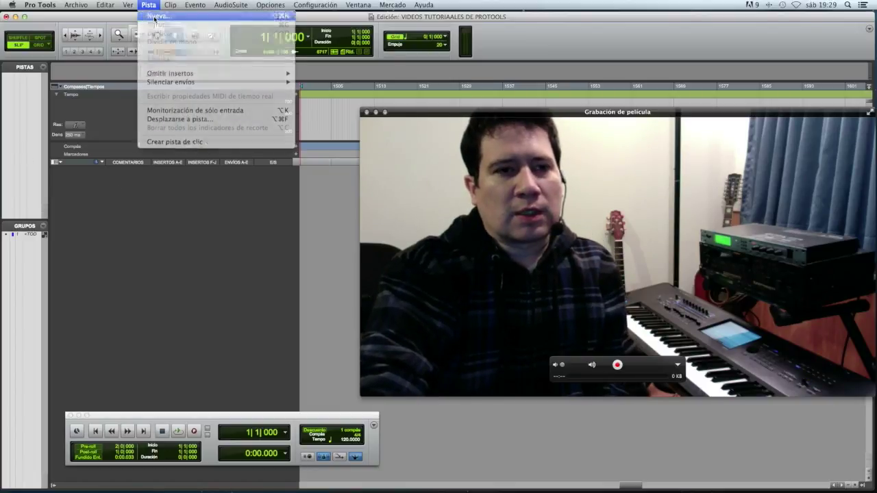
left_click_drag(400, 163, 234, 235)
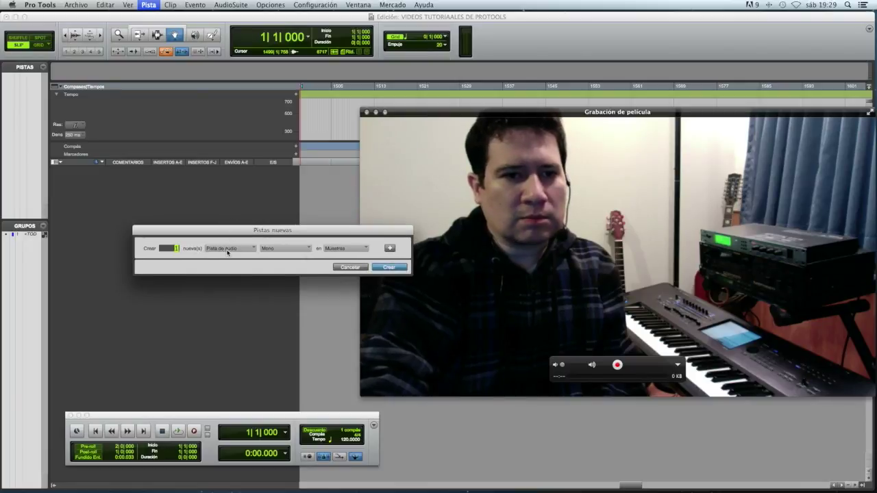
left_click(293, 249)
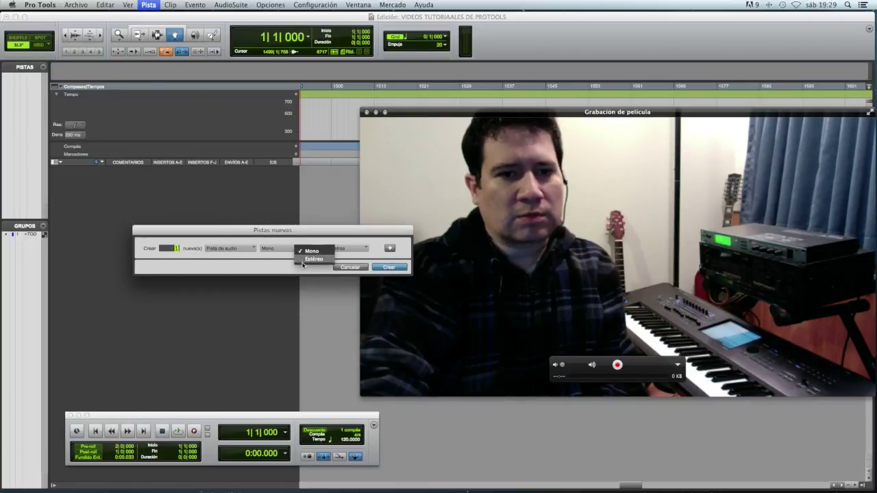
left_click(302, 266)
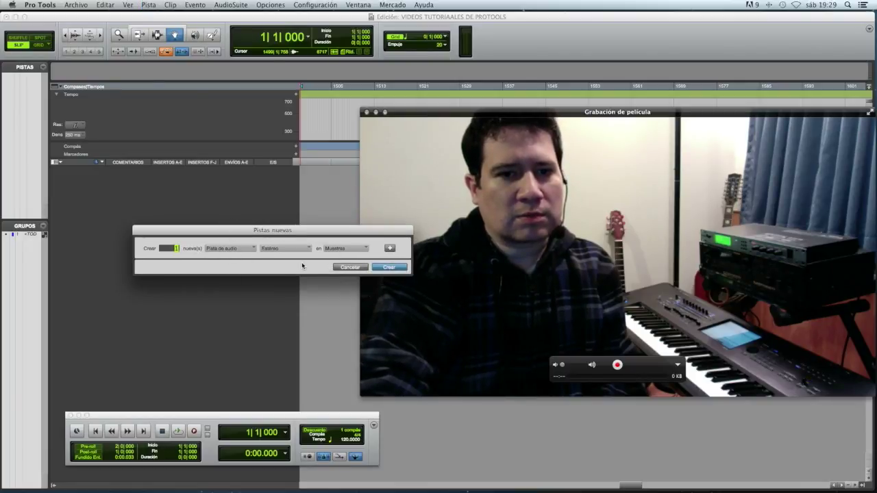
left_click(361, 249)
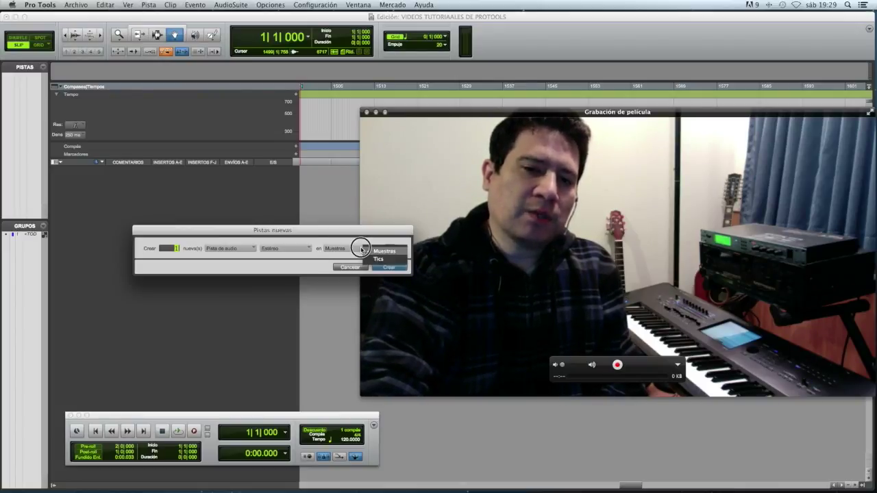
left_click(387, 249)
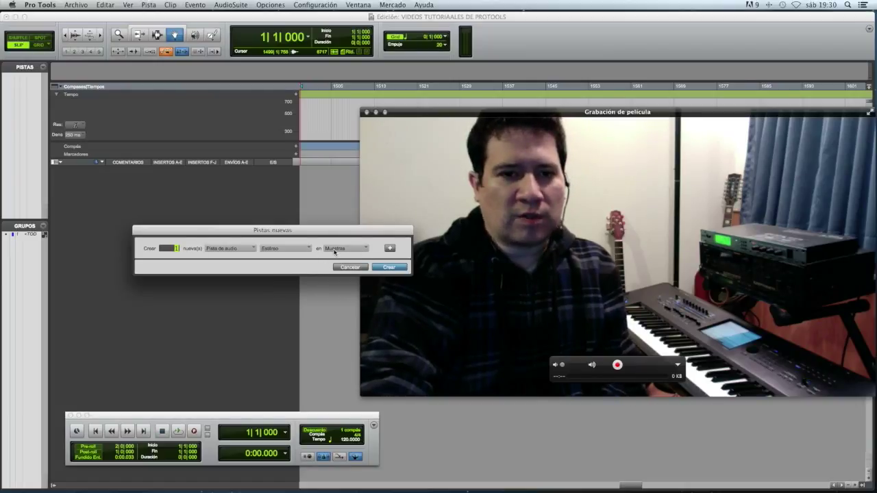
left_click_drag(244, 235, 219, 257)
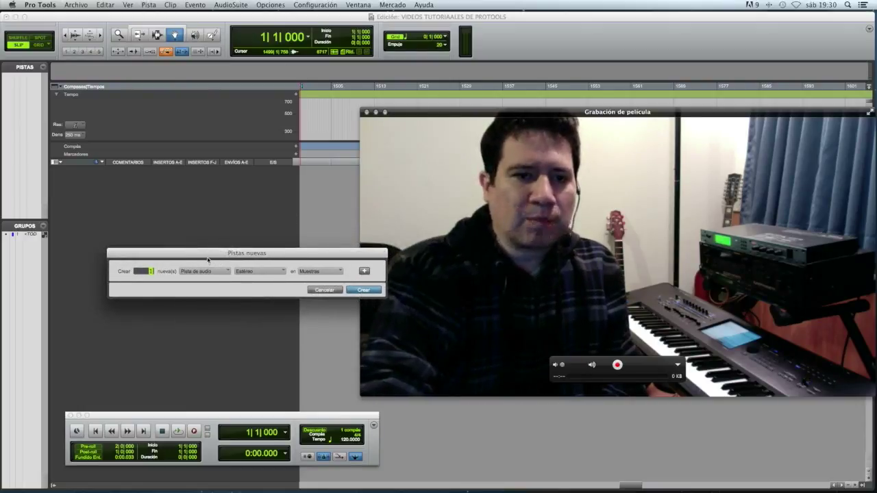
left_click(351, 291)
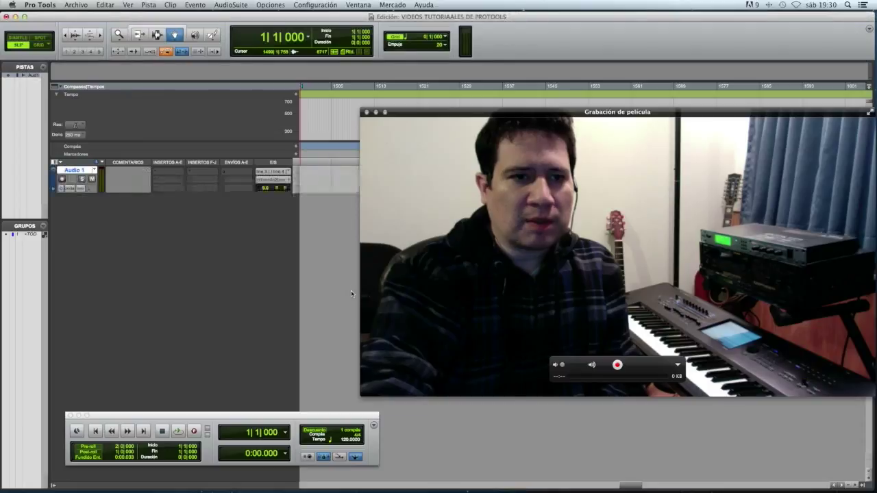
- Assign a stereo ADAT pair of the audio interface as the new track's input and enlarge the track's height
left_click(268, 173)
mouse_move(316, 172)
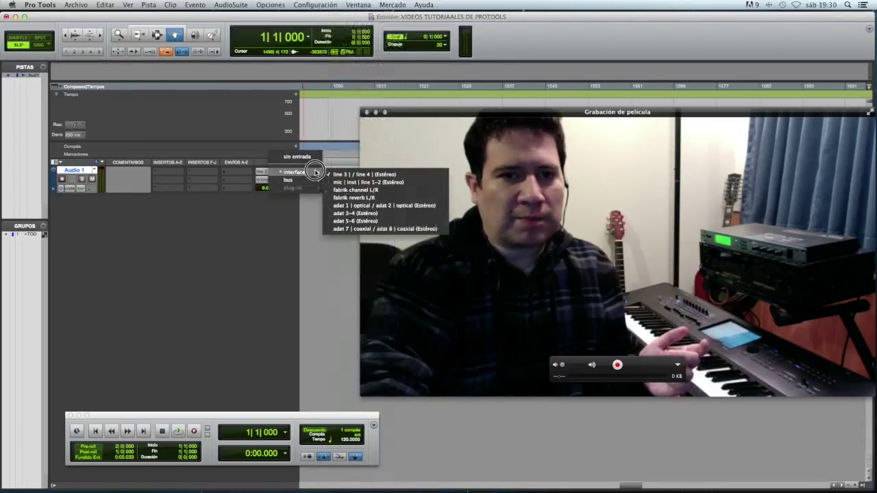
left_click(360, 229)
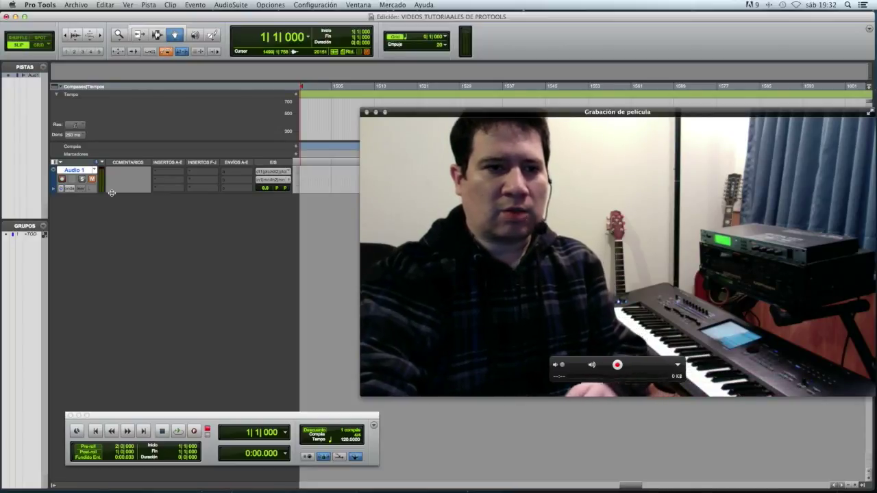
left_click_drag(112, 193, 112, 211)
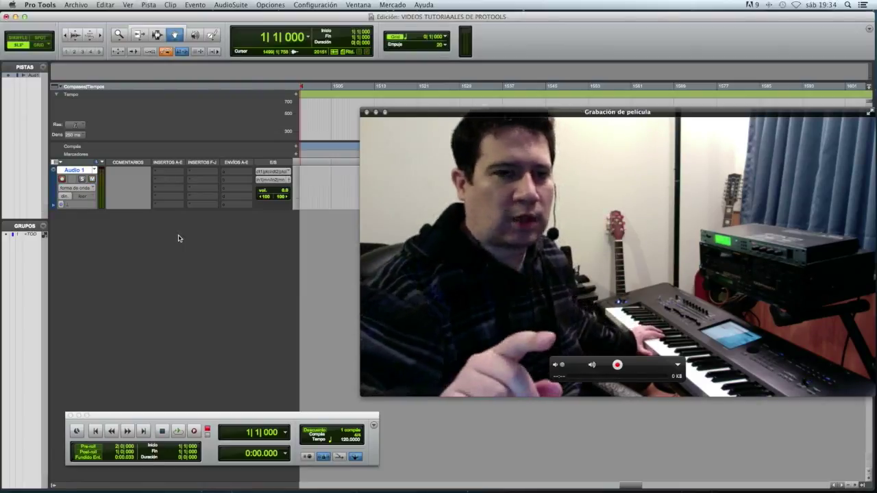
left_click(163, 174)
mouse_move(197, 191)
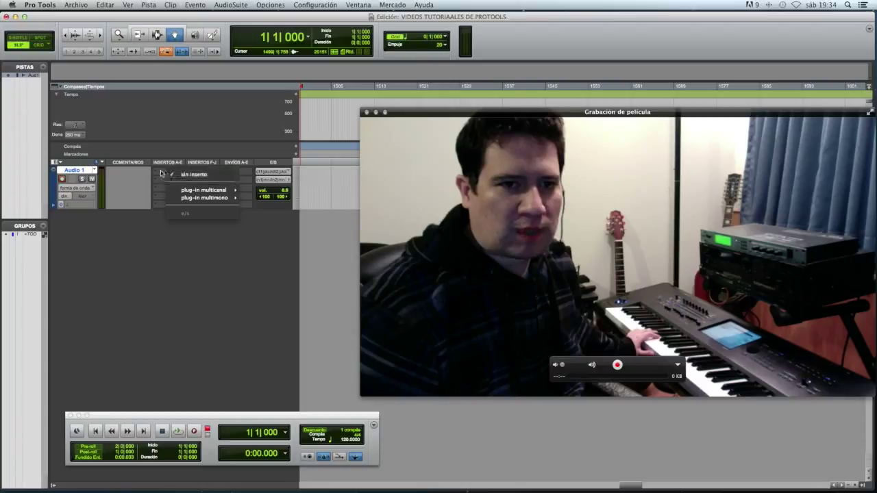
left_click(137, 221)
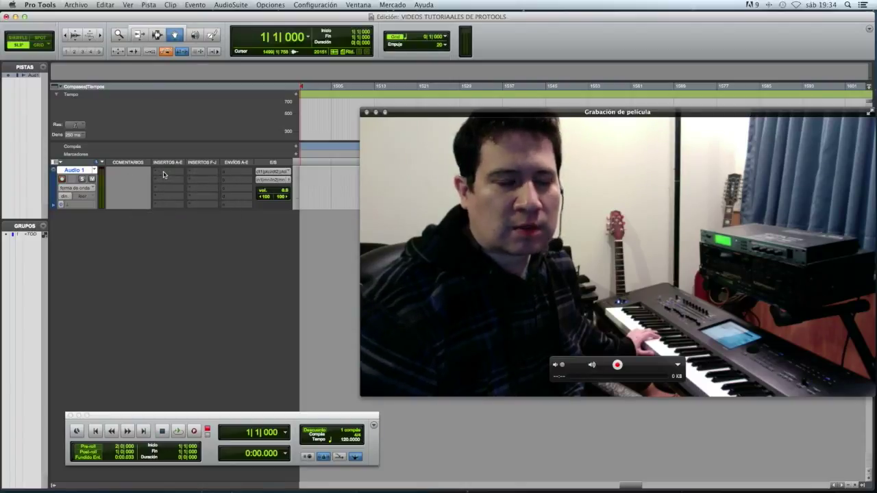
- Add the multichannel stereo D-Verb reverb to the first insert of Audio 1 and place its window below the track
left_click(164, 175)
mouse_move(213, 190)
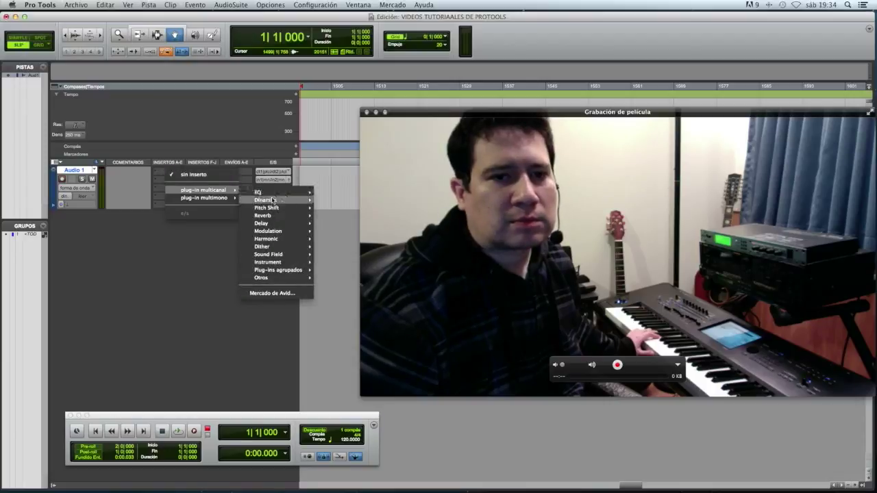
mouse_move(295, 218)
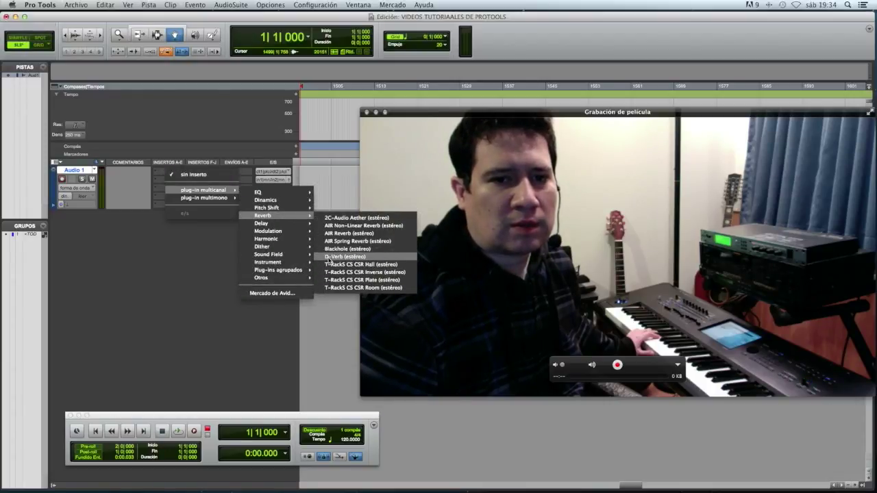
left_click(352, 258)
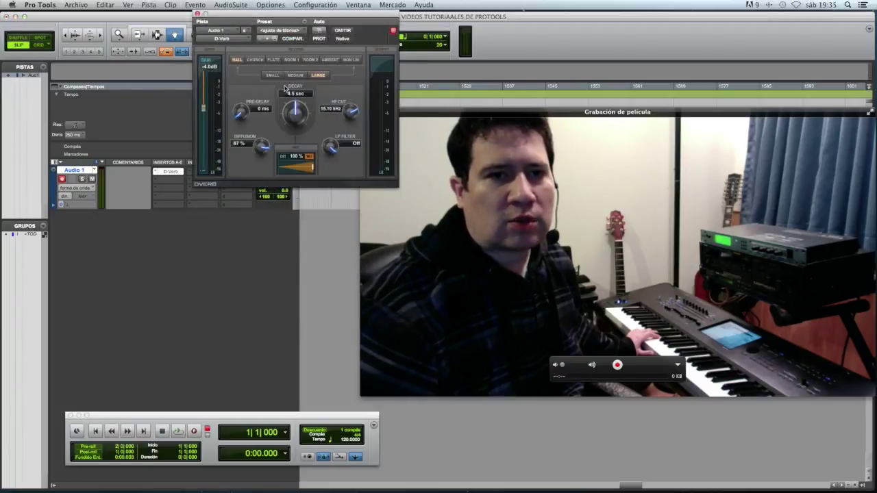
left_click_drag(301, 18, 243, 225)
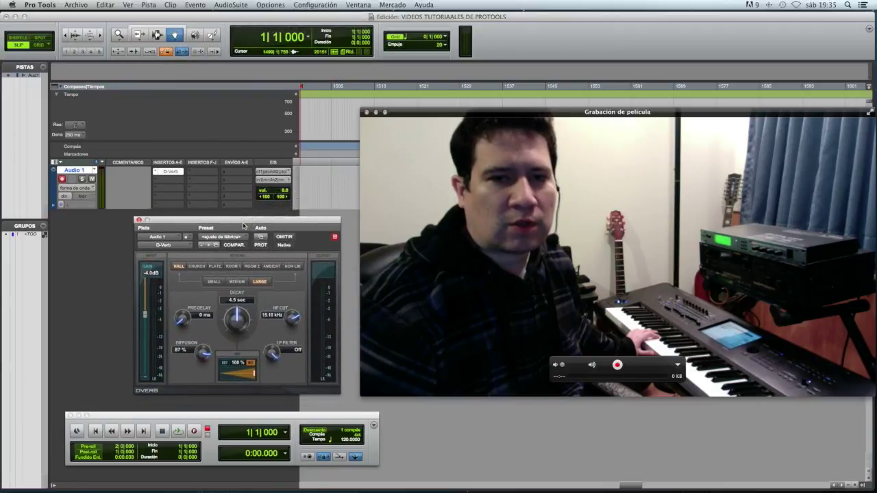
left_click_drag(280, 223, 286, 222)
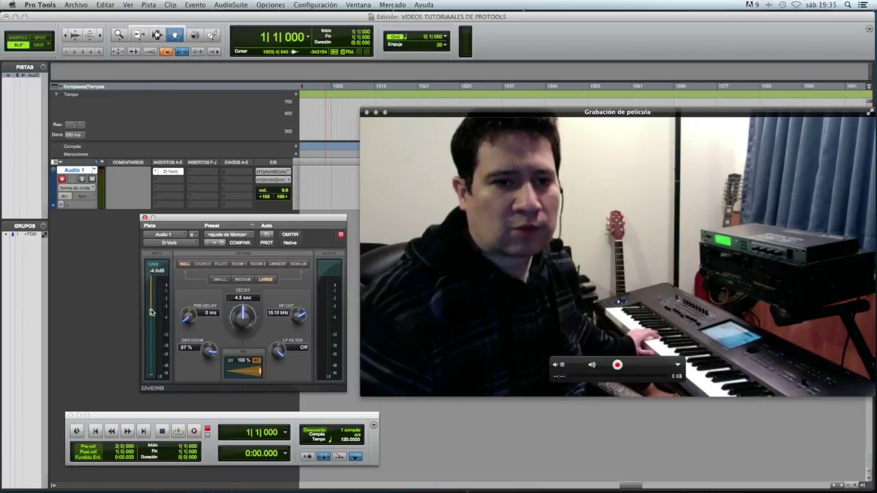
left_click_drag(208, 220, 227, 209)
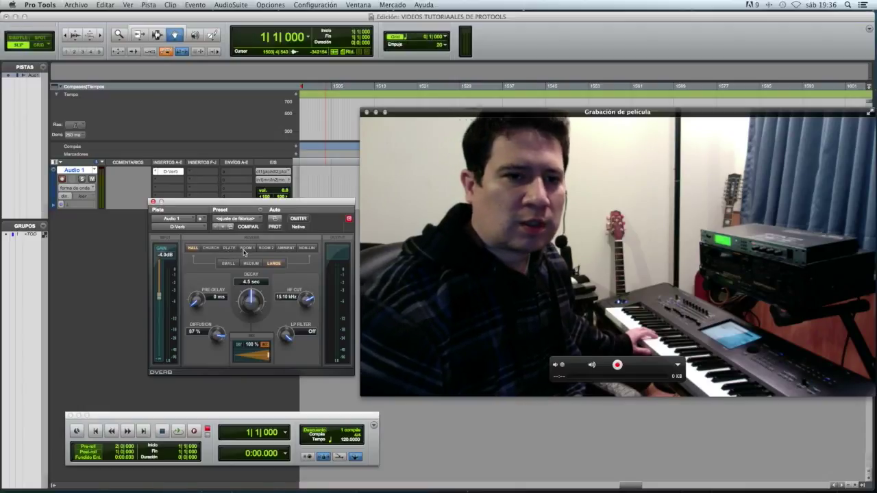
- Try the Room 1, Room 2, Ambient, Non-Lin and Plate reverb algorithms in D-Verb and return to Hall
left_click(246, 247)
left_click(266, 248)
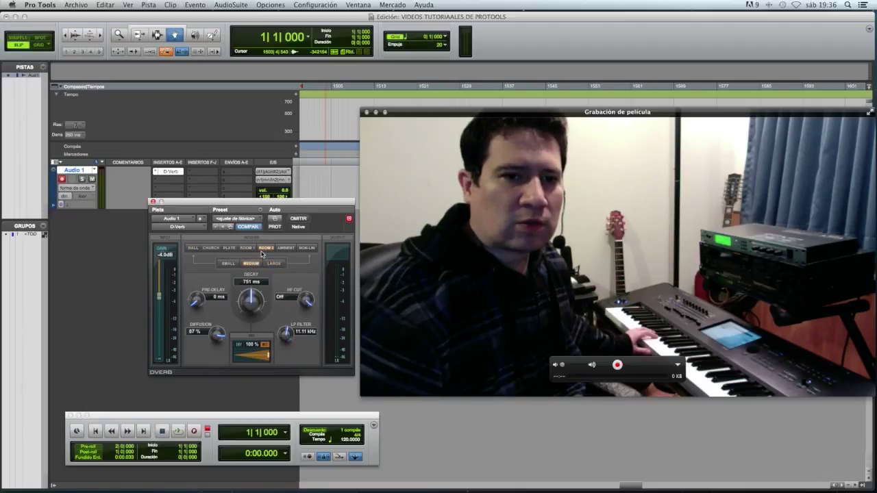
left_click(286, 247)
left_click(307, 248)
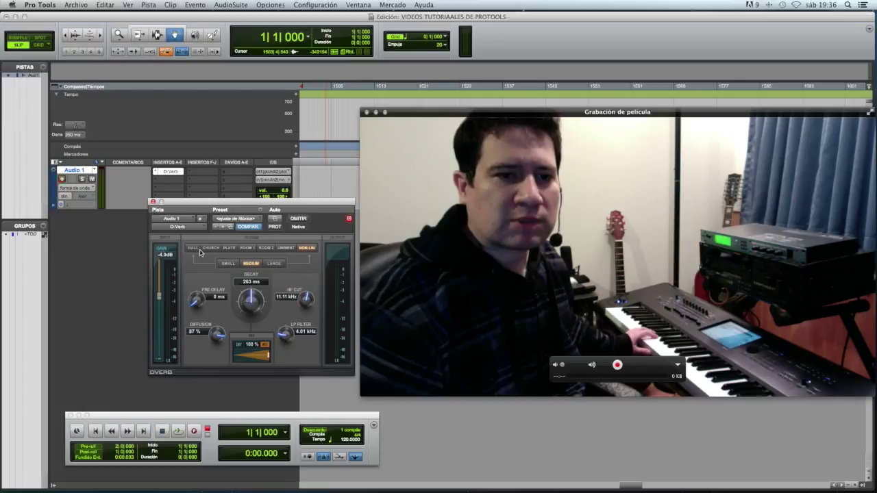
left_click(194, 249)
left_click(229, 248)
left_click(255, 249)
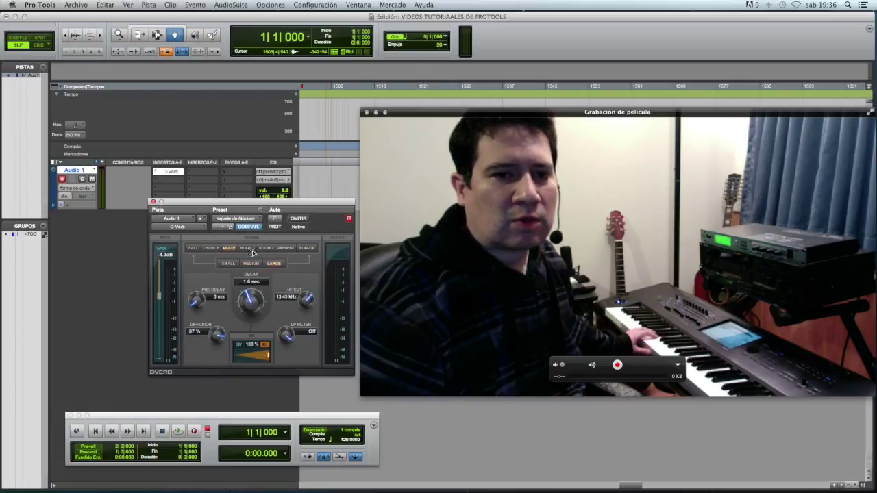
left_click(196, 250)
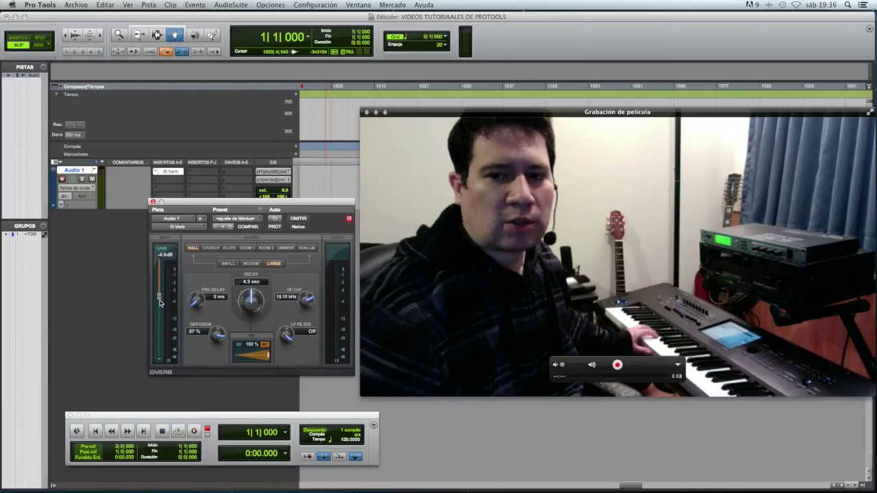
- With D-Verb bypassed, set its input gain to 0.0 dB and its mix to fully dry (0 %)
left_click(298, 219)
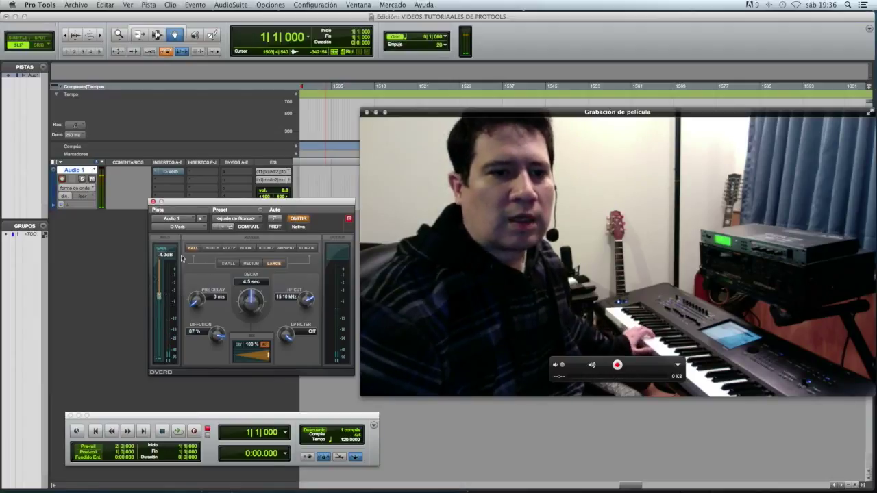
left_click_drag(161, 299, 163, 260)
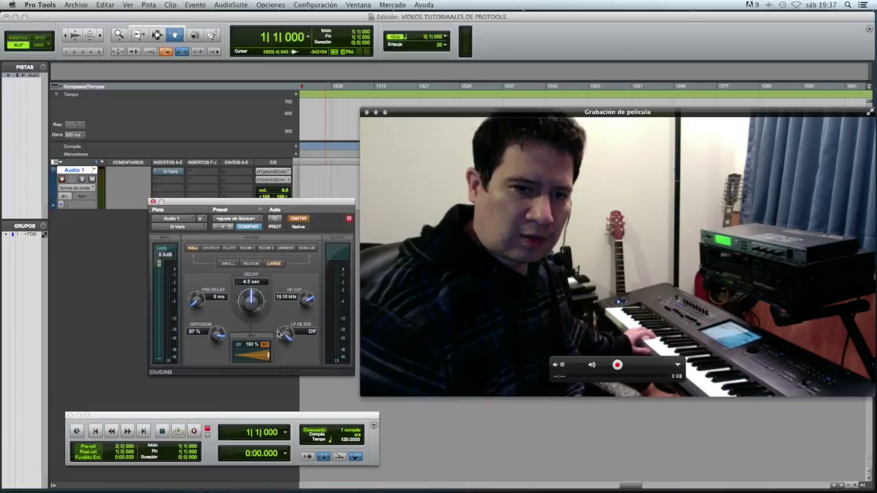
left_click(239, 349)
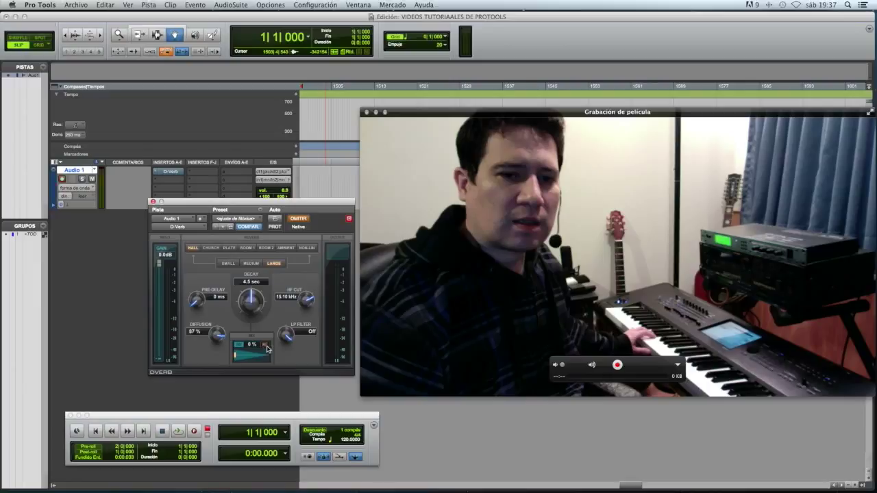
- Set the D-Verb mix to fully wet (100 %), compare the effect with and without bypass, and leave D-Verb active
left_click(266, 348)
left_click(265, 350)
left_click(266, 348)
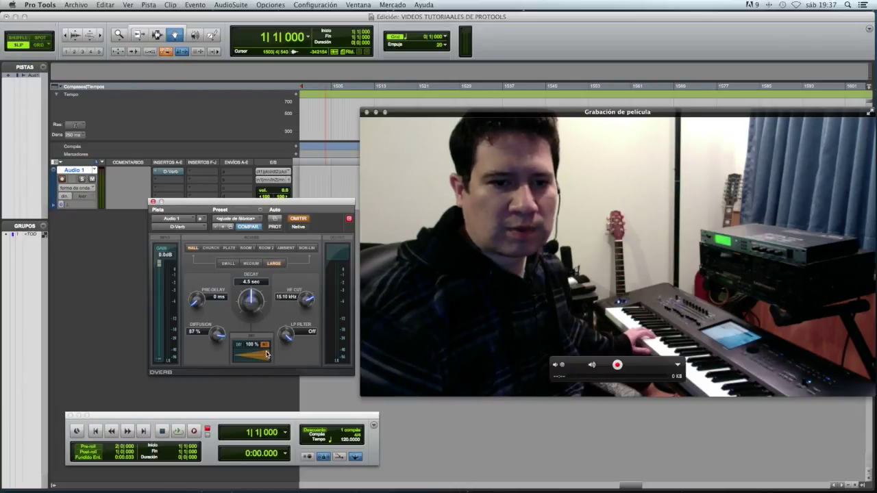
left_click(298, 219)
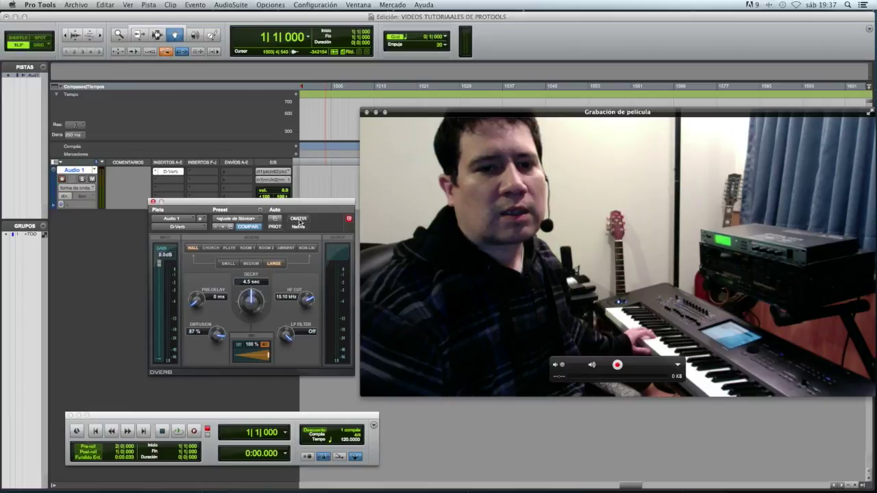
left_click(300, 219)
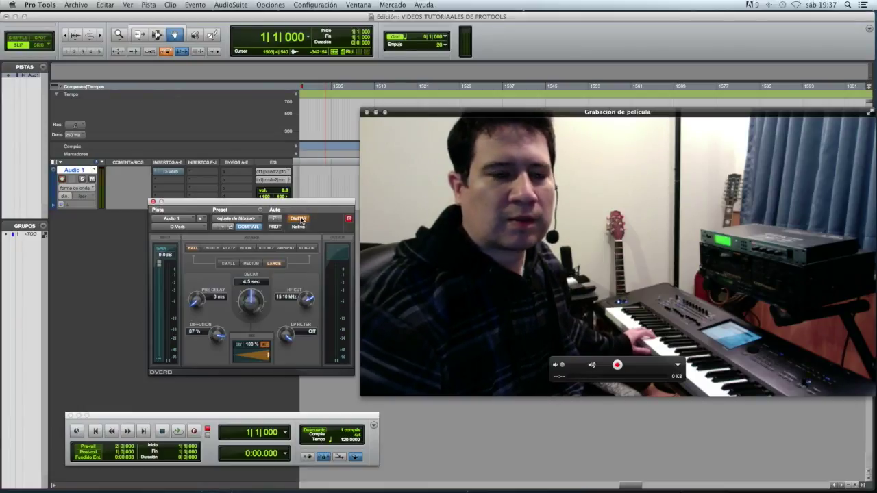
left_click(299, 219)
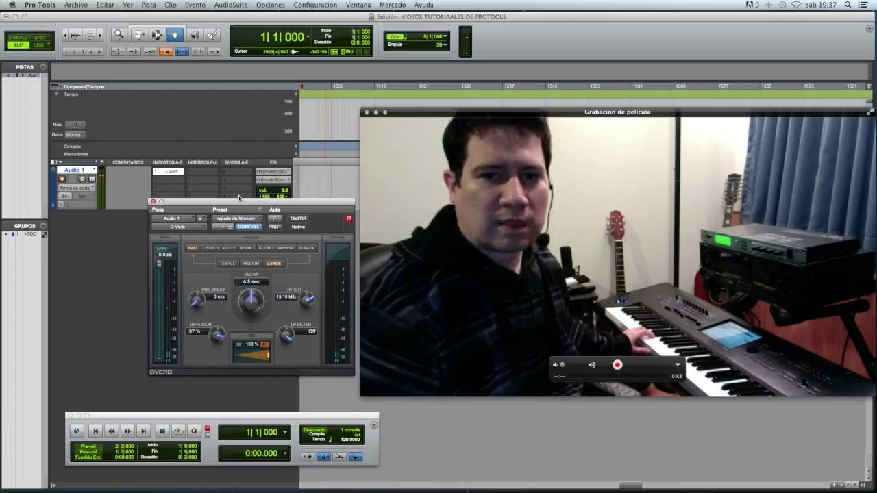
- Try the Church, Plate, Room 1, Room 2, Ambient and Non-Lin algorithms with the fully wet D-Verb and return to Hall
left_click(211, 248)
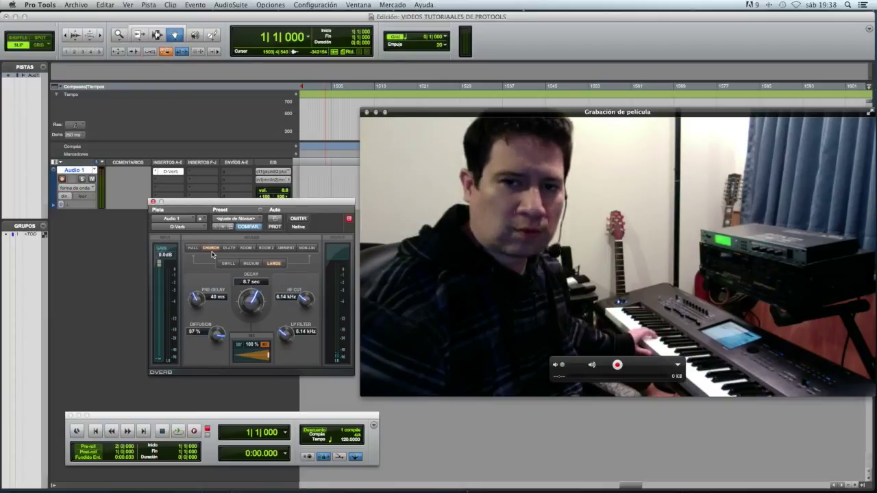
left_click(230, 249)
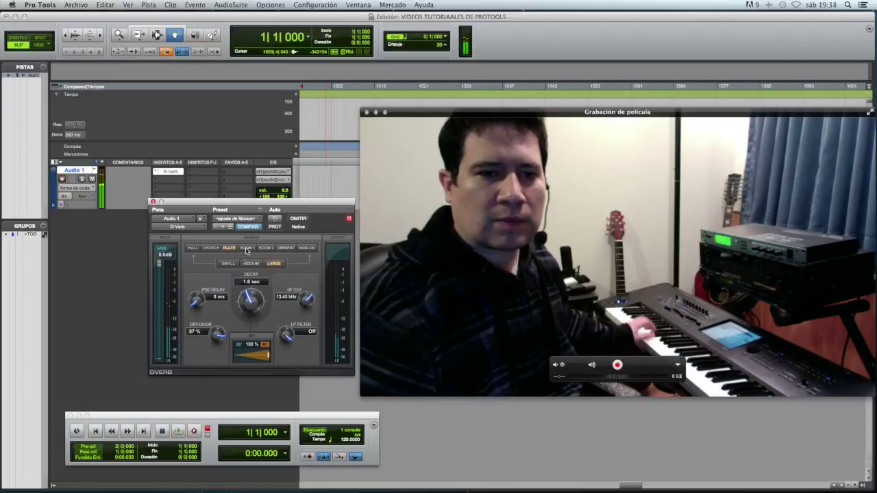
left_click(248, 248)
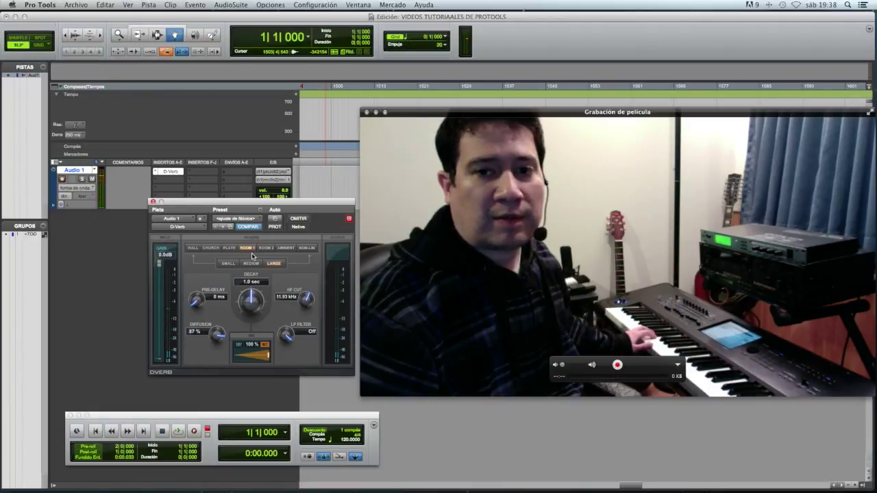
left_click(267, 248)
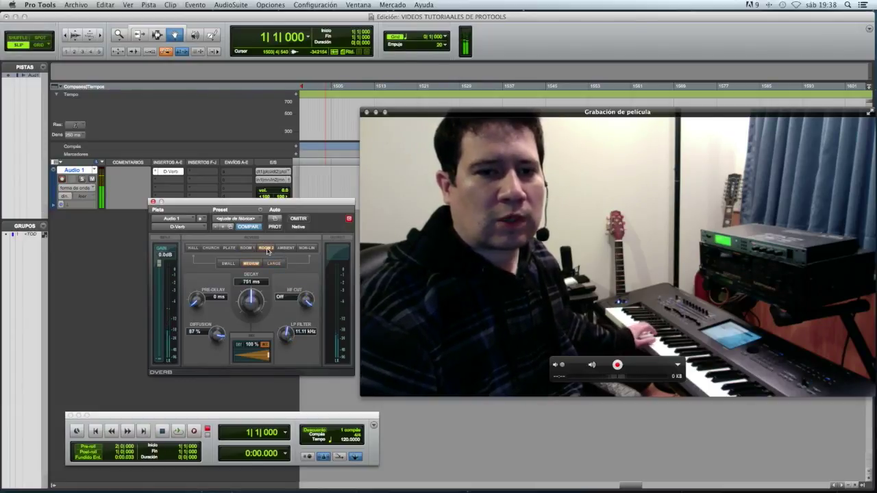
left_click(285, 248)
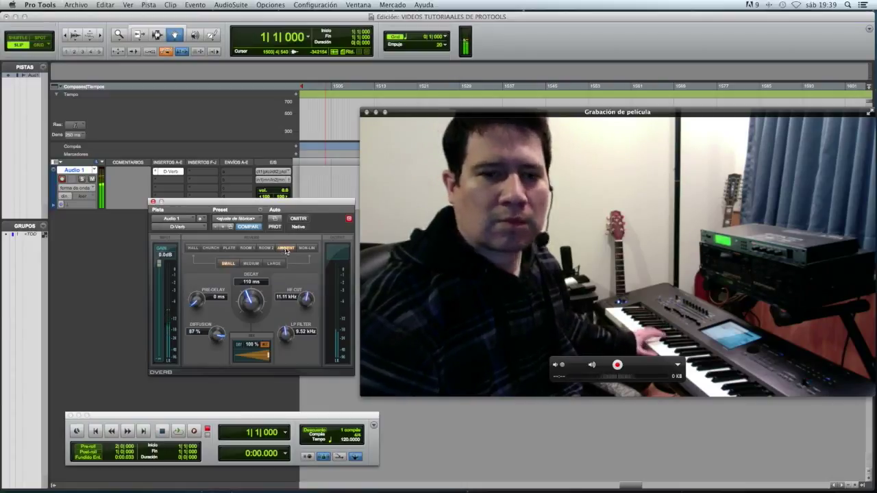
left_click(305, 248)
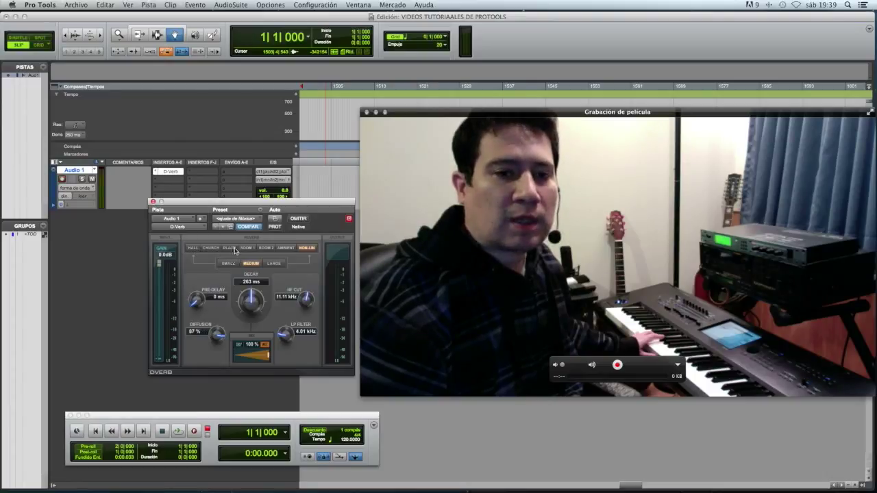
left_click(194, 249)
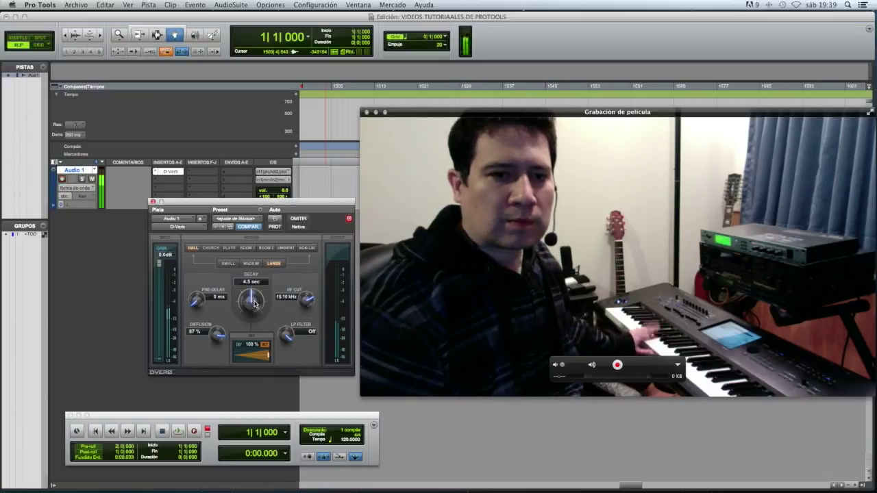
- Raise the Hall reverb's decay to 22.1 sec and reduce it in stages to 15.9 sec
left_click_drag(255, 303, 257, 269)
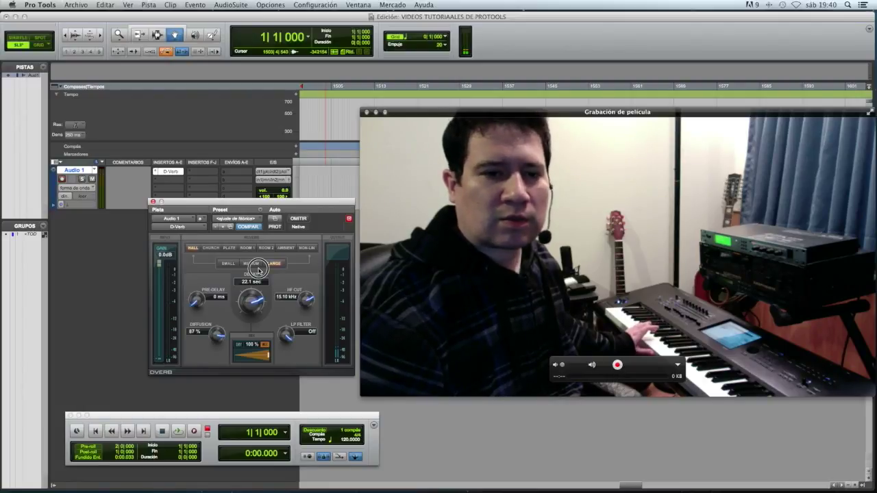
left_click_drag(257, 269, 255, 279)
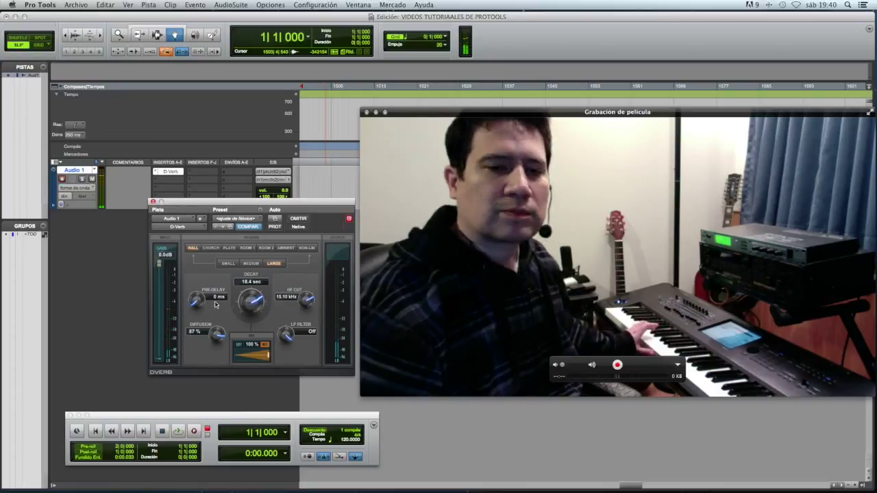
left_click_drag(252, 297, 246, 307)
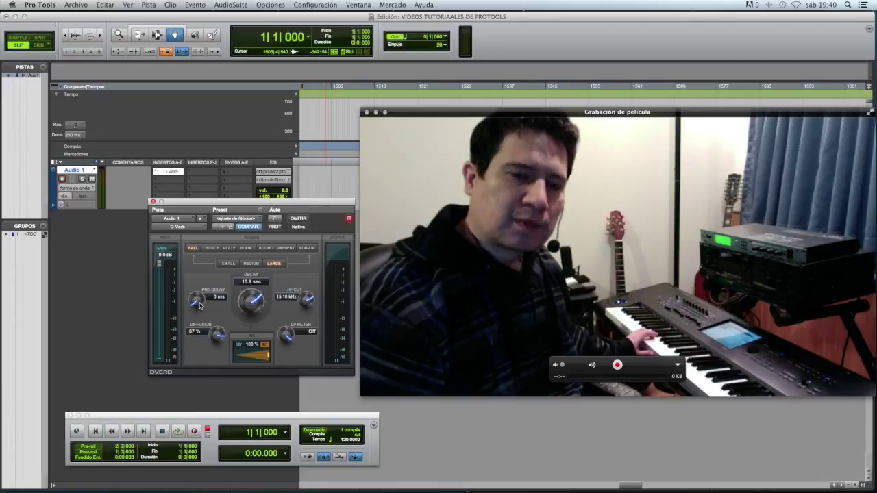
- Set the D-Verb pre-delay to 47 ms and the mix to 50 %
left_click_drag(197, 304, 202, 271)
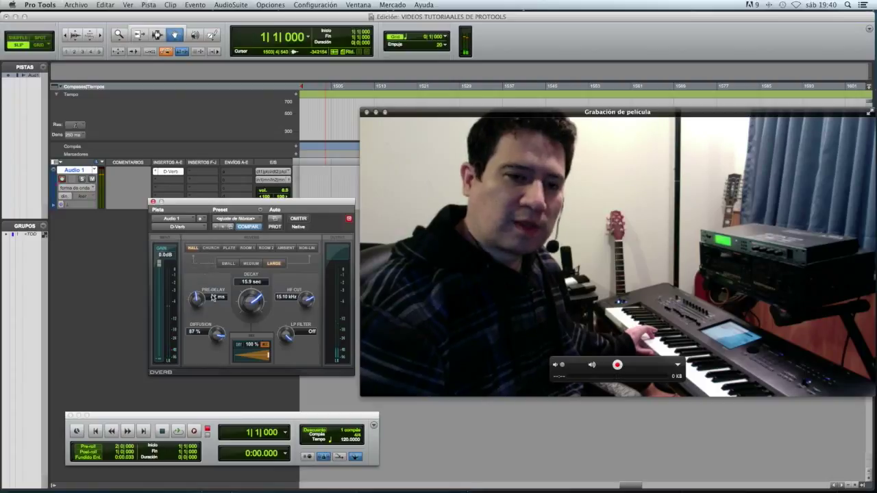
left_click_drag(268, 361, 249, 356)
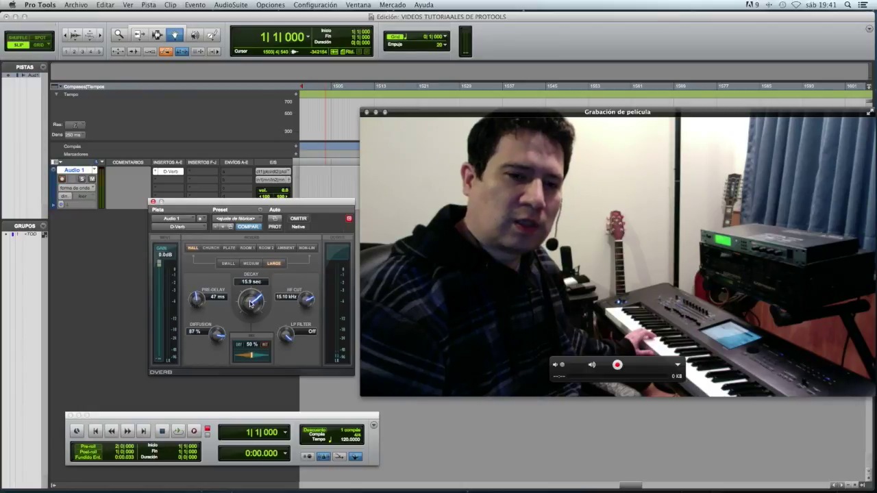
- Lower the pre-delay through 23 ms to 0 ms and shorten the decay to 1.9 sec
left_click_drag(200, 306, 204, 367)
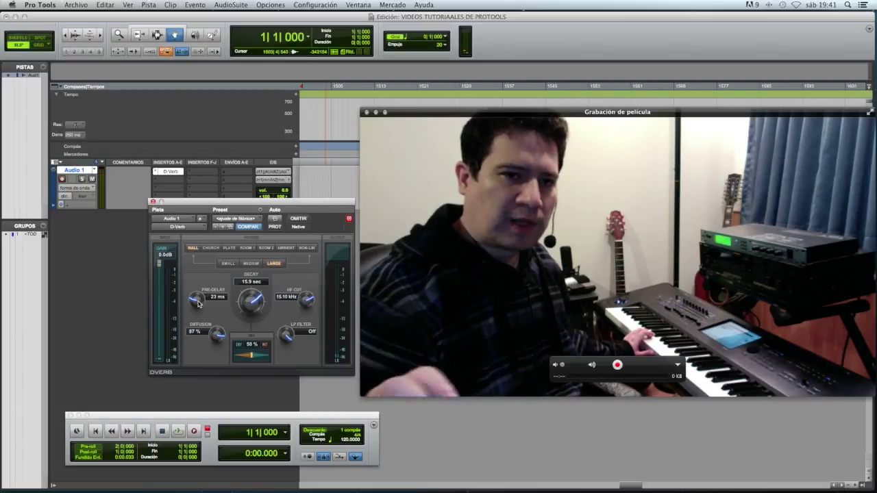
left_click(199, 304)
left_click_drag(199, 304, 197, 329)
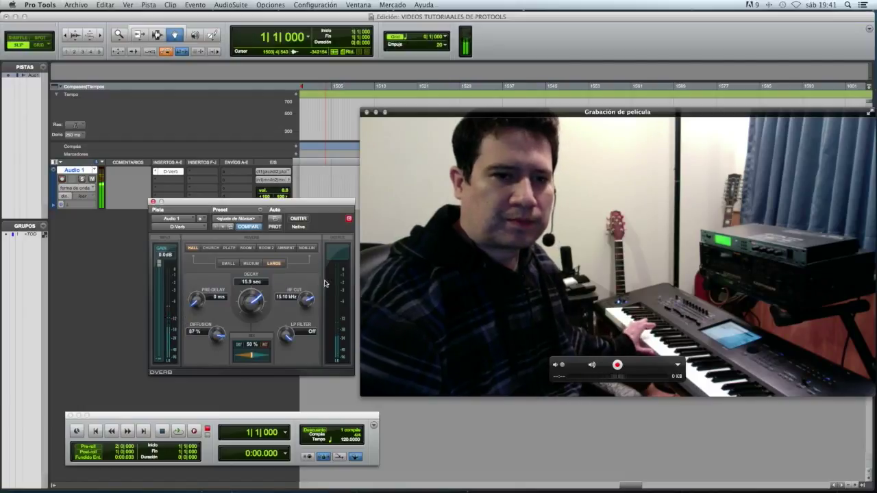
left_click_drag(251, 296, 240, 331)
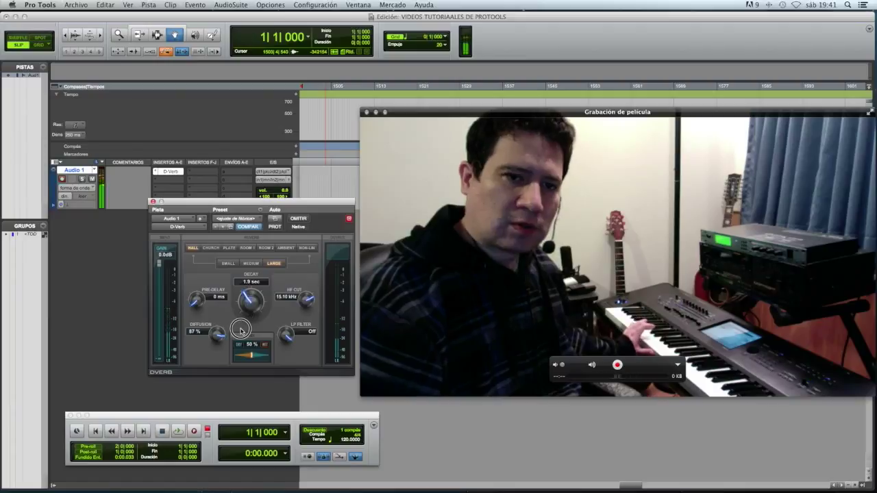
- Try different pre-delay times on the Hall reverb, including 65 ms, 40 ms and 93 ms
left_click_drag(198, 308, 211, 275)
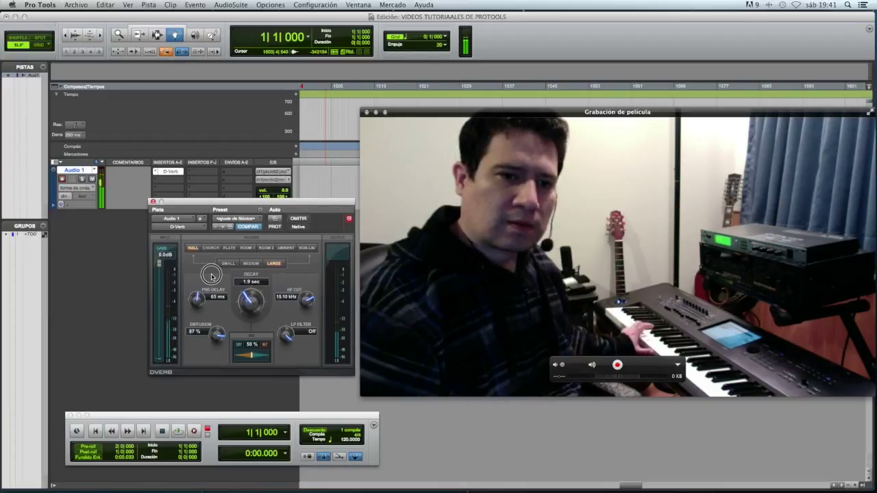
mouse_move(211, 275)
left_mouse_down()
mouse_move(231, 246)
mouse_move(214, 290)
left_mouse_up()
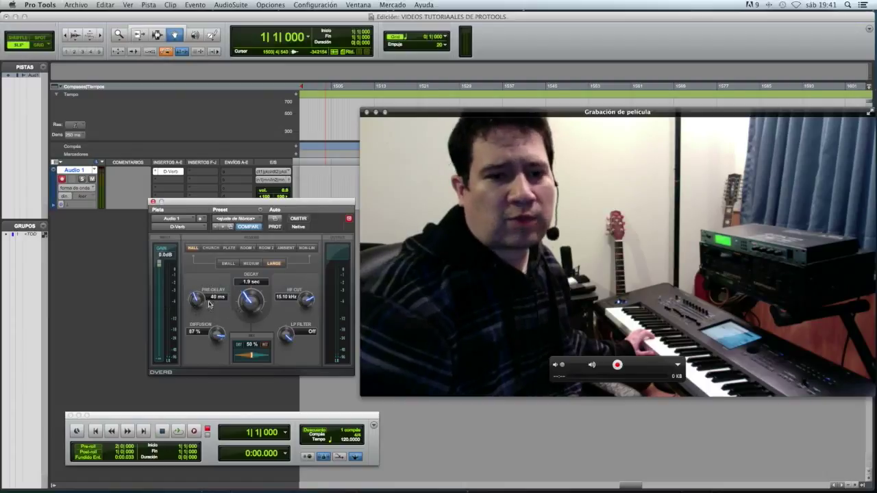
left_click(198, 303)
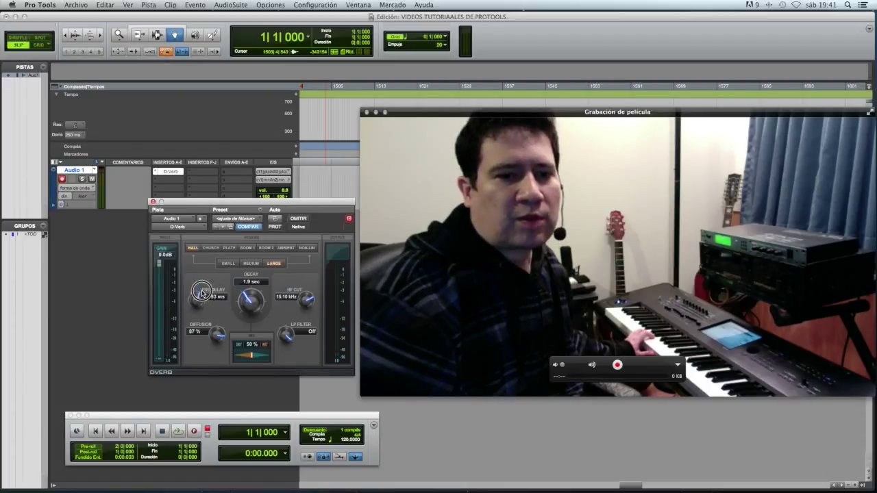
left_click_drag(201, 294, 203, 293)
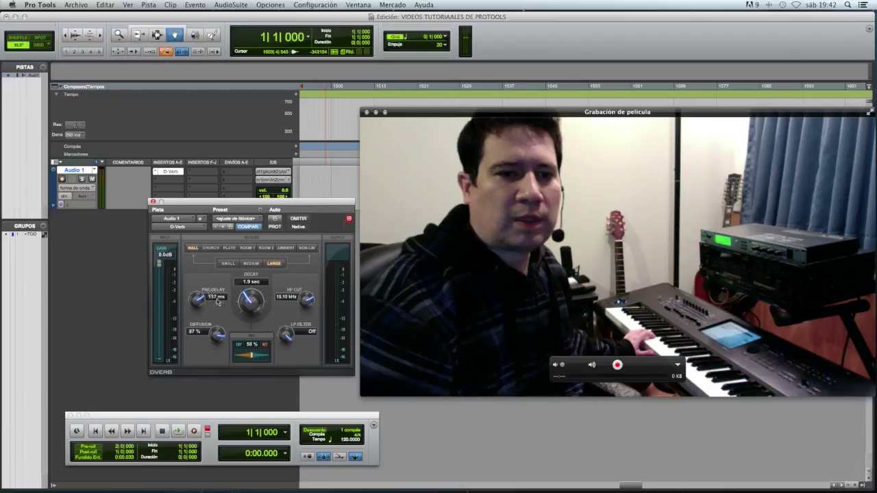
- Return the pre-delay to 0 ms and lengthen the decay to 10.1 sec
left_click_drag(190, 296, 182, 367)
left_click_drag(251, 306, 254, 278)
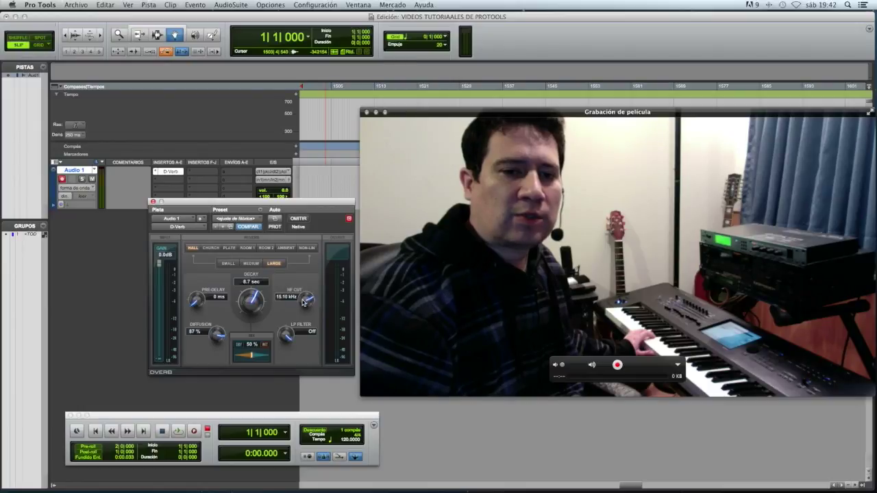
left_click_drag(253, 308, 254, 295)
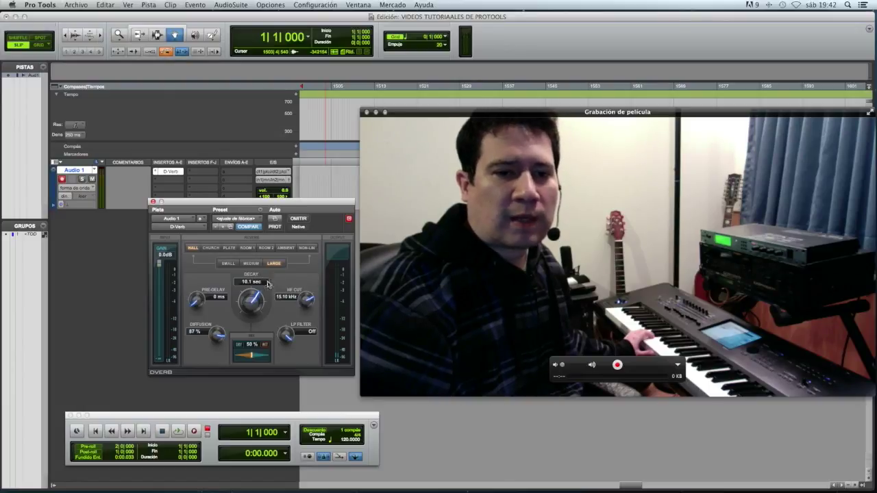
- Try the HF Cut at 5.35 kHz and 2.18 kHz and raise it back to about 15.9 kHz
left_click(306, 300)
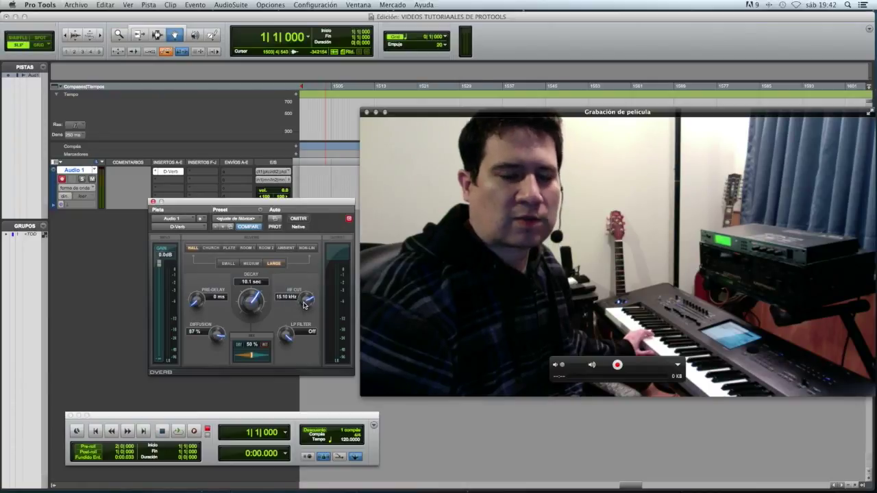
left_click_drag(304, 305, 300, 353)
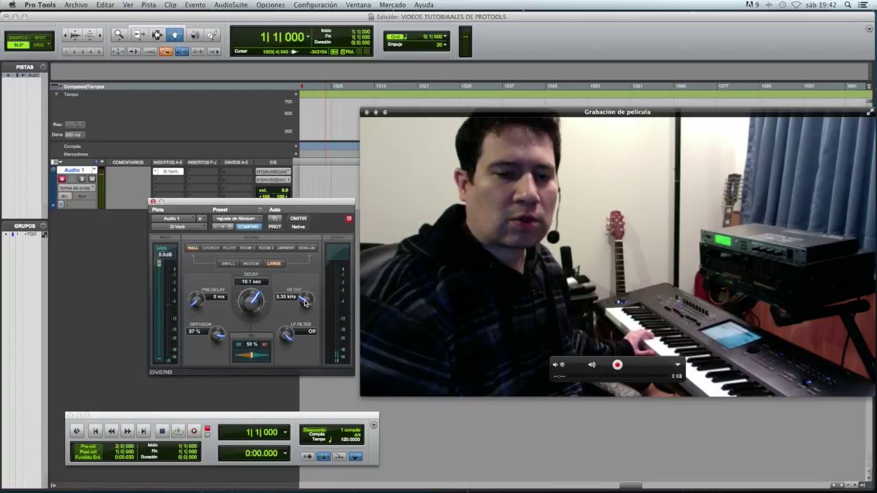
left_click_drag(304, 301, 303, 320)
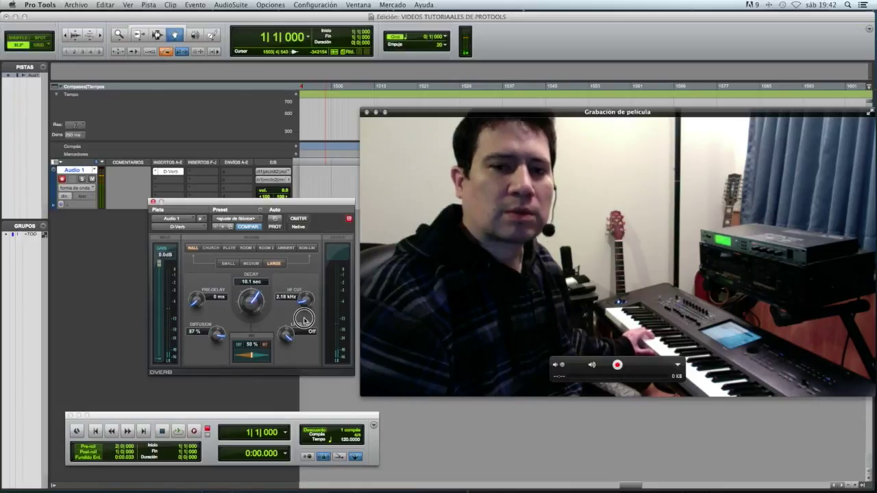
left_click_drag(303, 319, 318, 228)
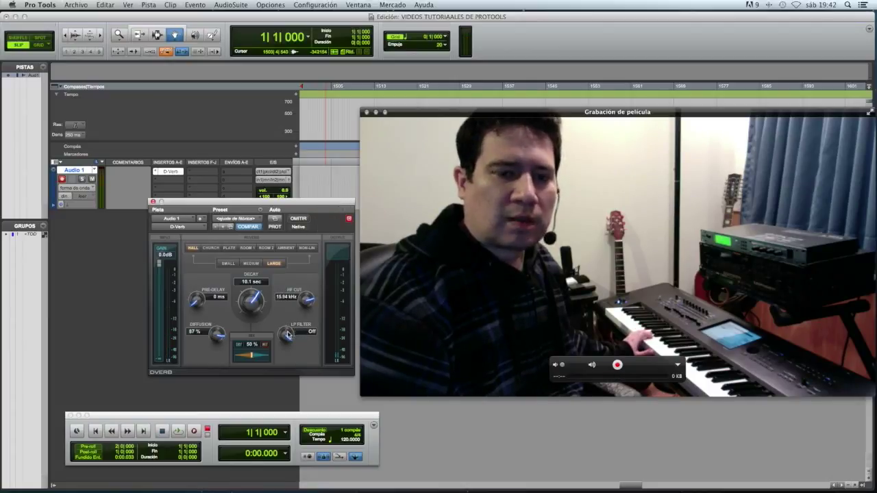
- Lower the LP Filter to 200 Hz, try it at 794 Hz and 844 Hz, and raise it again
left_click_drag(287, 337, 285, 473)
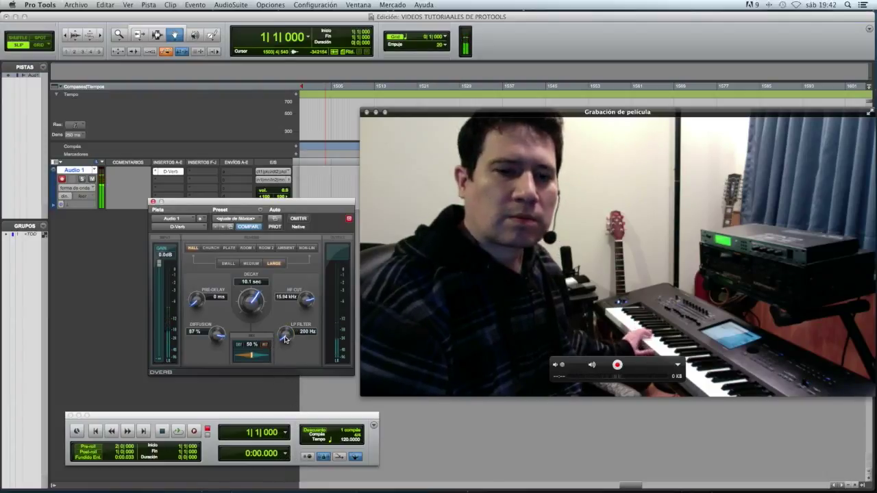
left_click_drag(286, 341, 287, 344)
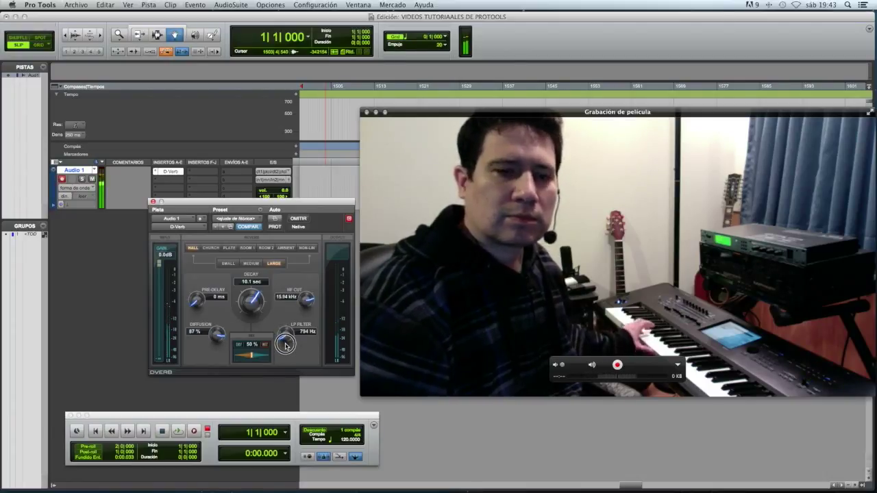
left_click_drag(286, 345, 286, 344)
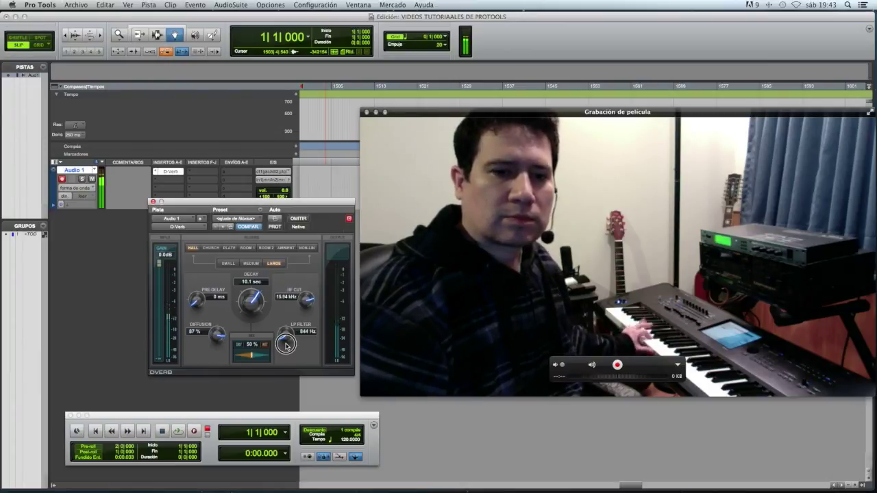
left_click_drag(287, 341, 298, 263)
- Lower both the HF Cut and the LP Filter to 2.97 kHz to hear a darker reverb
left_click_drag(300, 293, 319, 409)
left_click_drag(288, 343, 306, 485)
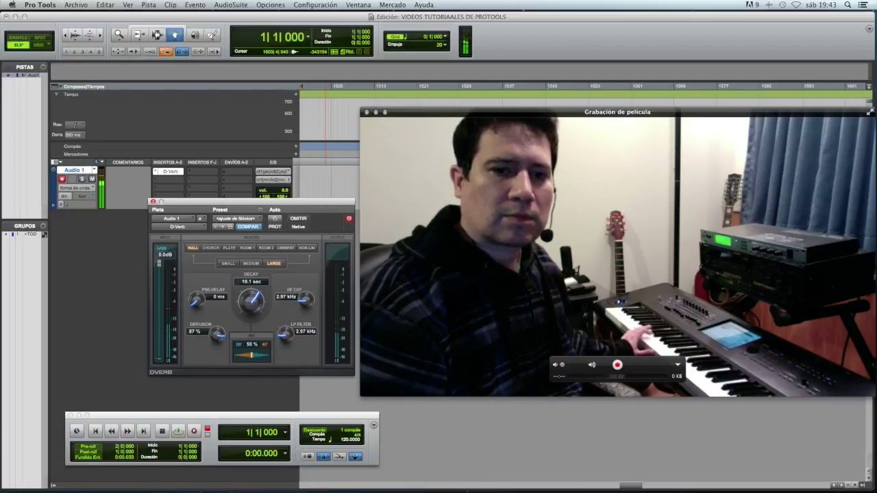
- Set the LP Filter back to Off and raise the HF Cut to 18.71 kHz
left_click_drag(281, 343, 299, 256)
left_click_drag(300, 296, 324, 203)
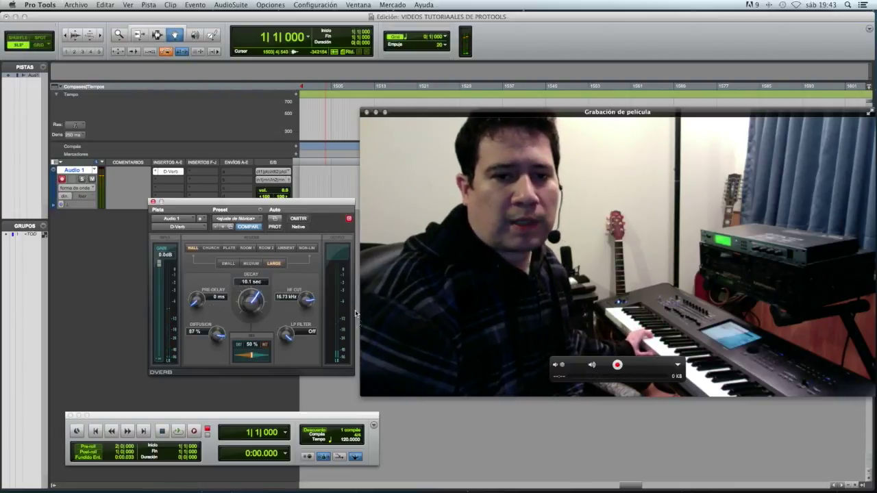
left_click_drag(307, 301, 308, 300)
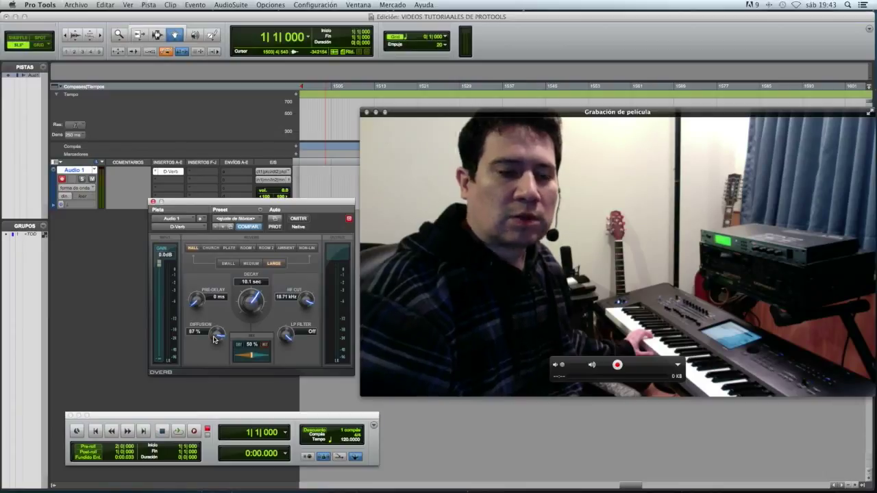
- Compare the reverb's Diffusion at 0 % and 100 %, and shorten the Decay to 1.4 sec
left_click_drag(214, 338, 215, 397)
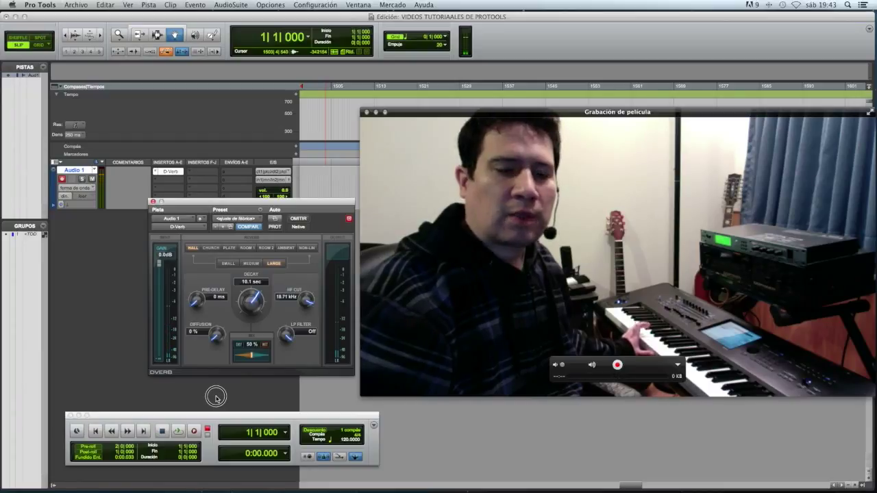
mouse_move(215, 397)
left_mouse_down()
mouse_move(229, 227)
mouse_move(216, 389)
left_mouse_up()
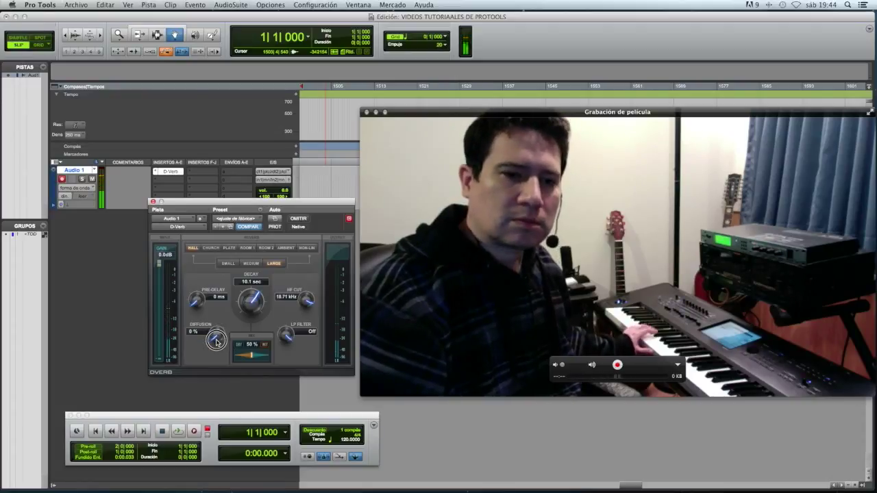
left_click_drag(215, 341, 218, 332)
left_click_drag(232, 261, 228, 375)
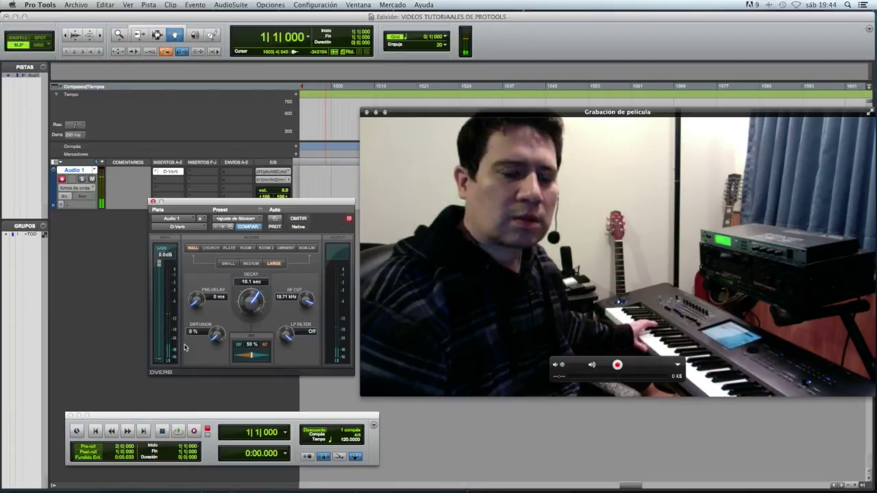
left_click_drag(217, 336, 216, 257)
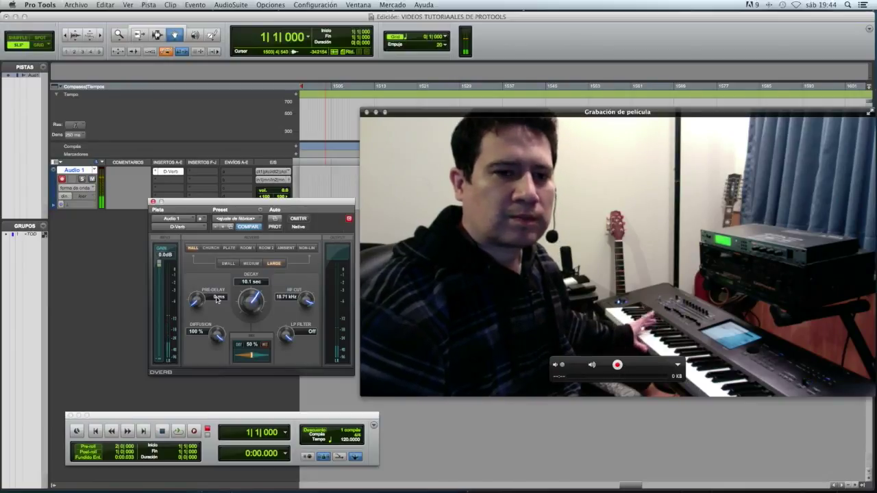
left_click_drag(252, 302, 247, 342)
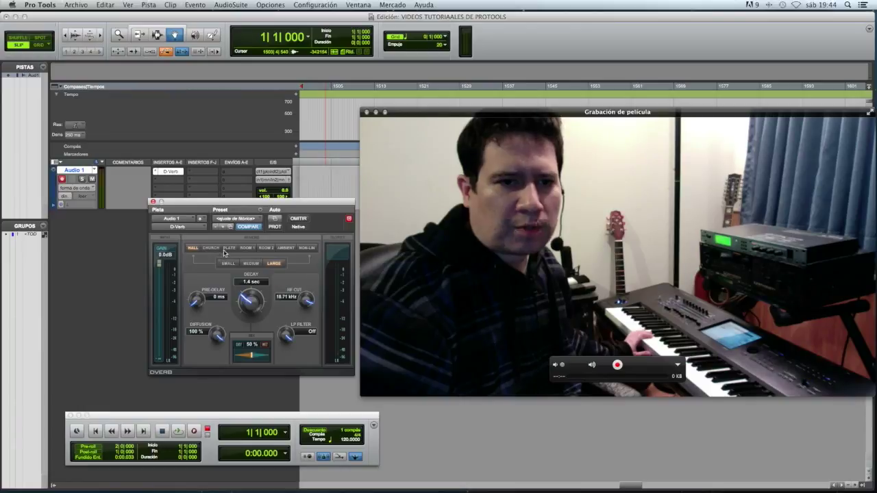
- Switch the reverb to the Church algorithm with Pre-Delay at 67 ms, LP Filter at 6.34 kHz and Mix at 27 %
left_click(210, 250)
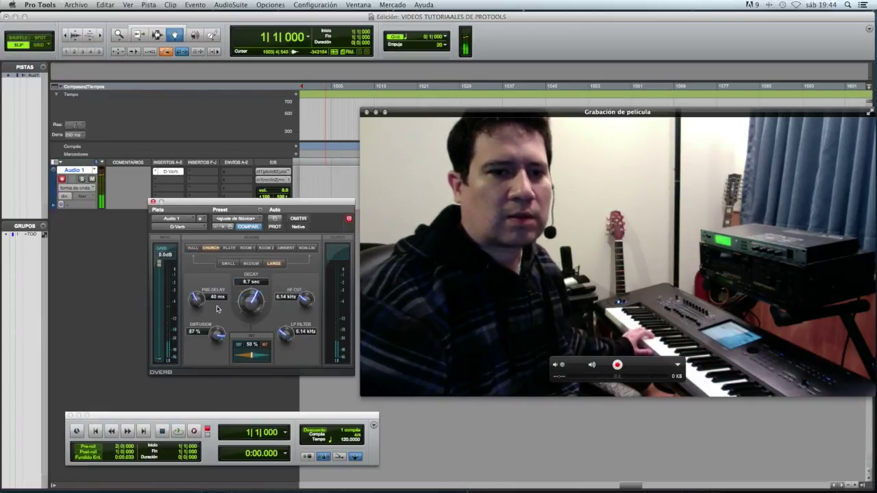
mouse_move(197, 298)
left_mouse_down()
mouse_move(200, 281)
mouse_move(197, 299)
left_mouse_up()
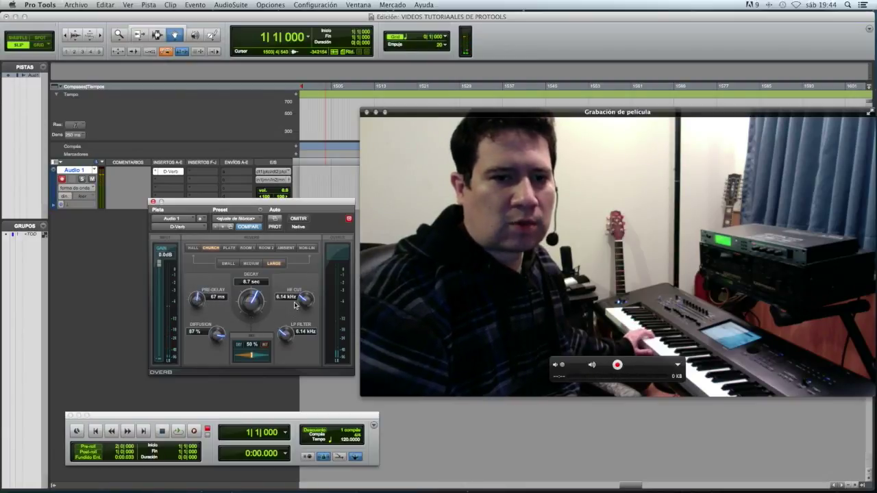
left_click_drag(286, 336, 243, 357)
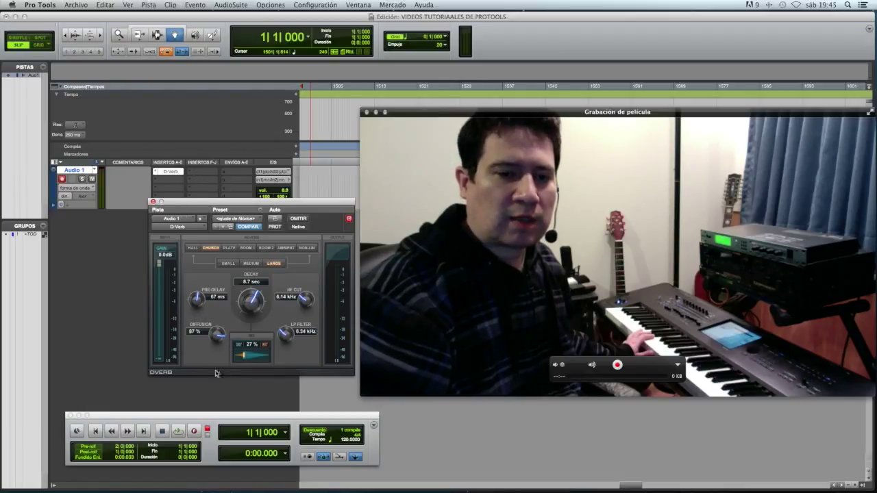
- Try the reverb Mix at 63 % and 45 %, and settle it at 47 %
mouse_move(244, 355)
left_mouse_down()
mouse_move(279, 361)
mouse_move(256, 358)
left_mouse_up()
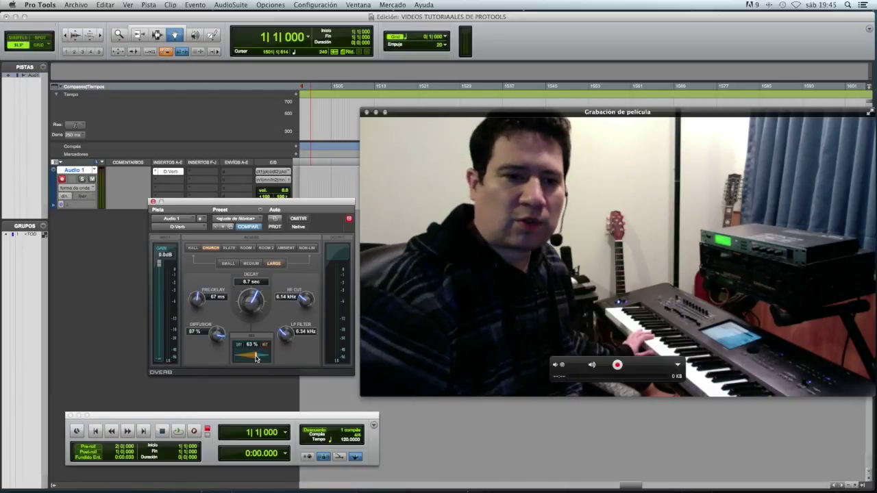
left_click_drag(257, 359, 242, 347)
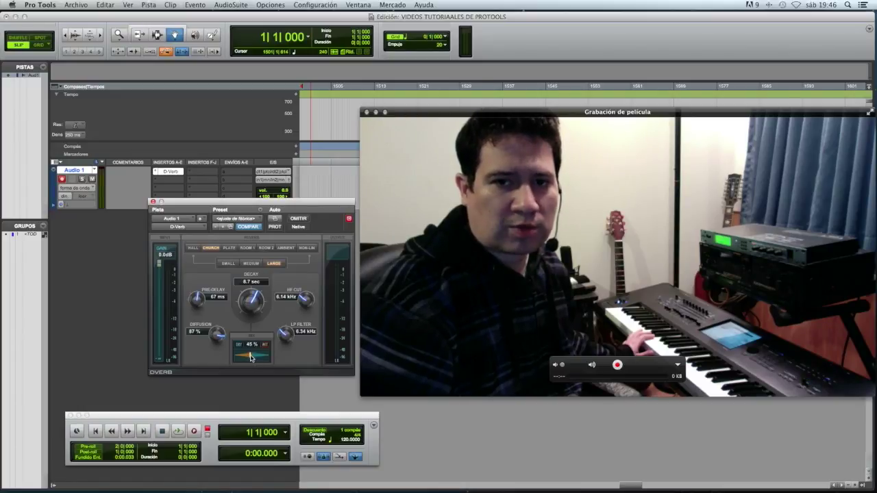
left_click_drag(251, 357, 260, 344)
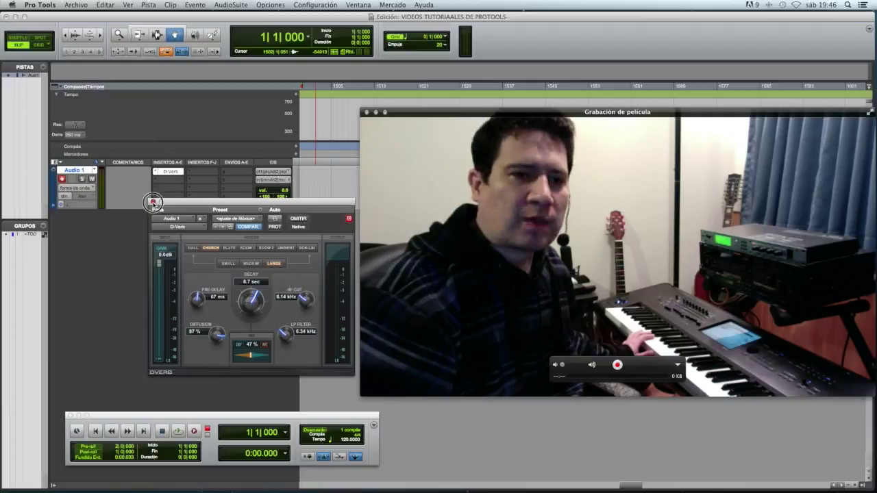
- Close the D-Verb window and remove the reverb from Audio 1's first insert
left_click(153, 201)
left_click(156, 172)
left_click(160, 169)
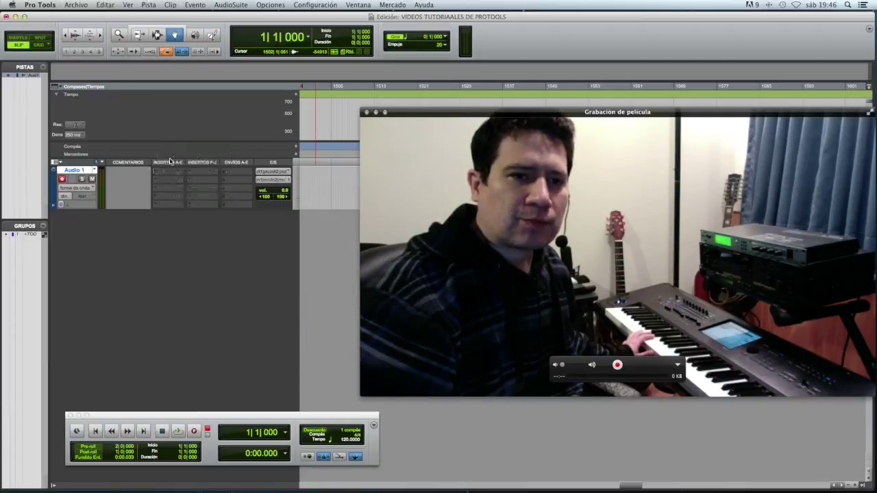
- Insert the stereo multichannel Channel Strip EQ plug-in on Audio 1 and place its window clear of the transport
left_click(159, 171)
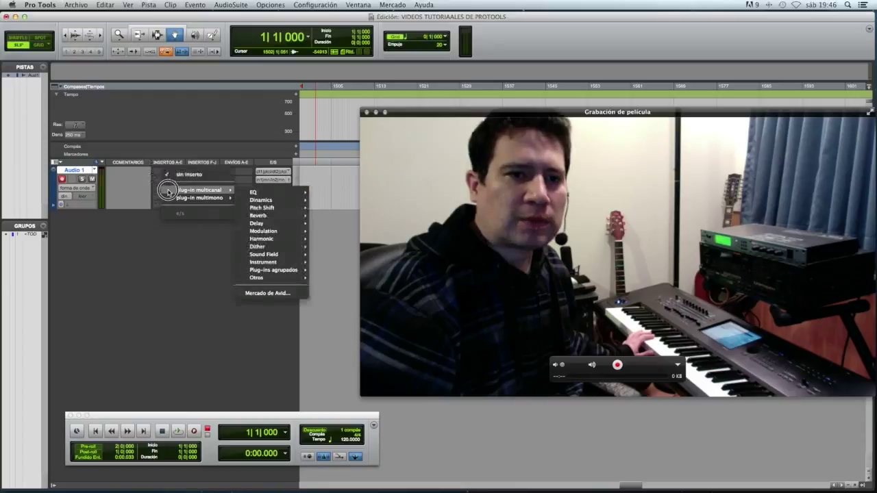
left_click(238, 199)
mouse_move(228, 192)
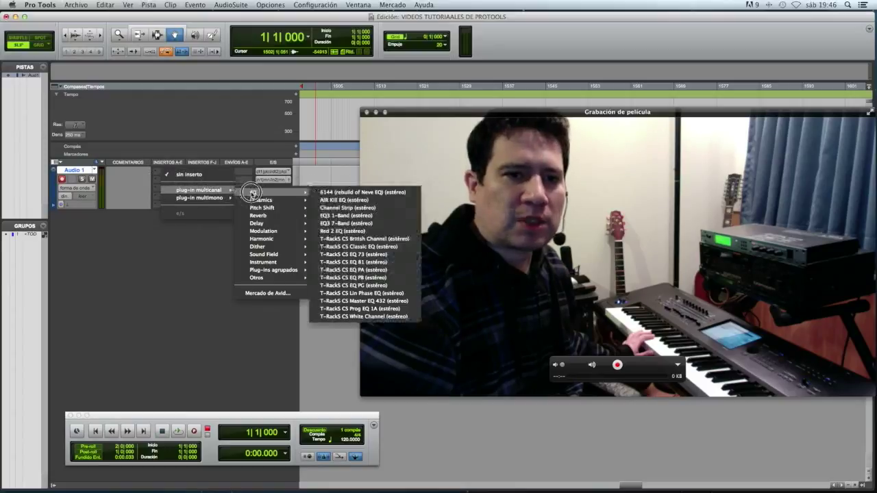
left_click(378, 209)
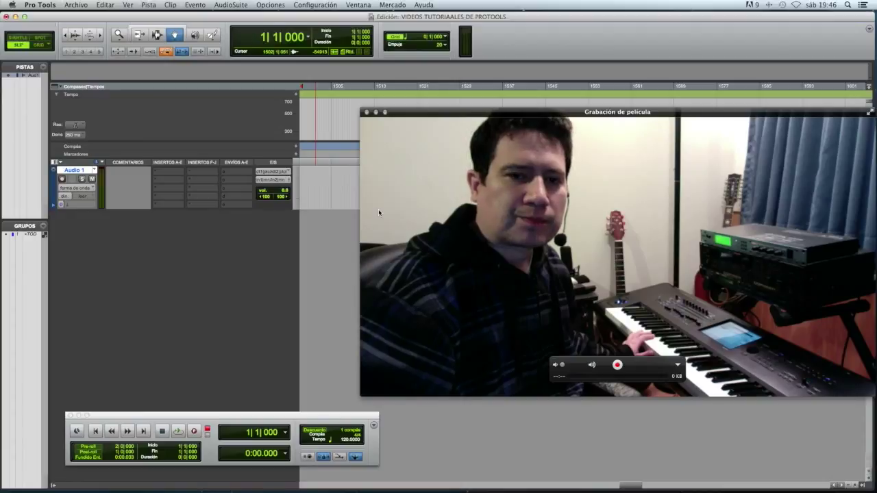
left_click_drag(285, 135, 301, 53)
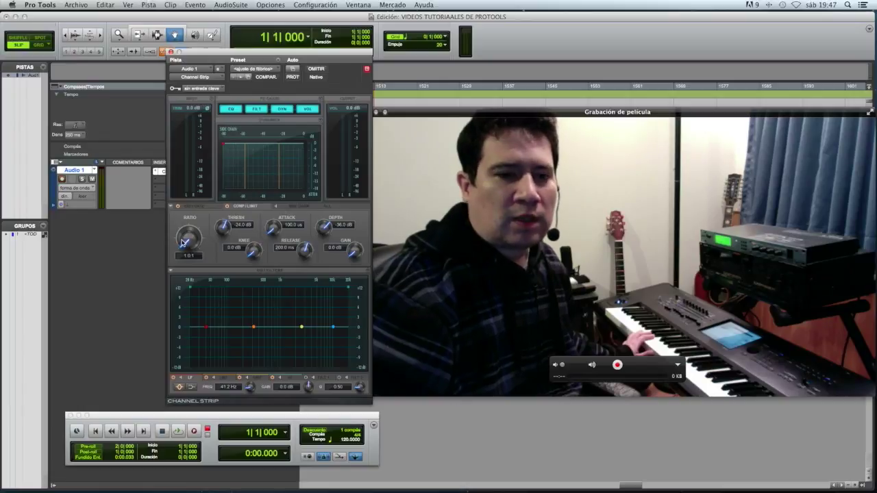
- Look through the Channel Strip's Exp/Gate, Comp/Limit, Side Chain and All dynamics views, ending on Exp/Gate
left_click(193, 208)
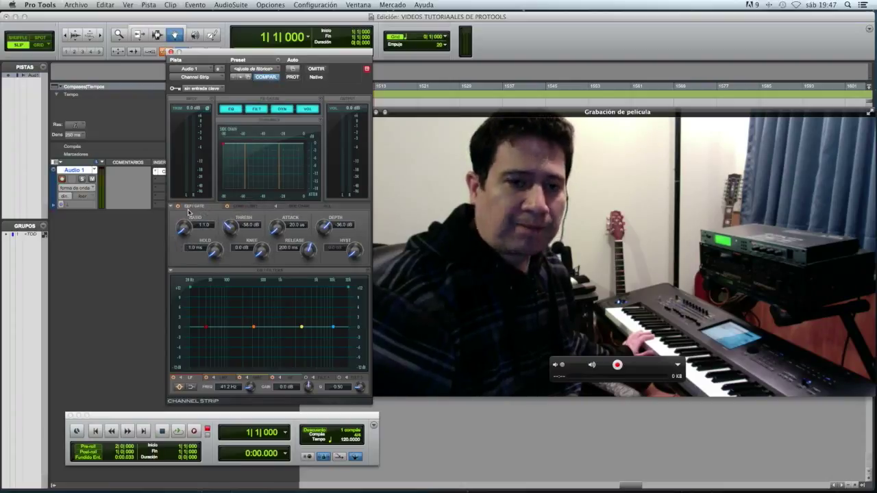
left_click(240, 208)
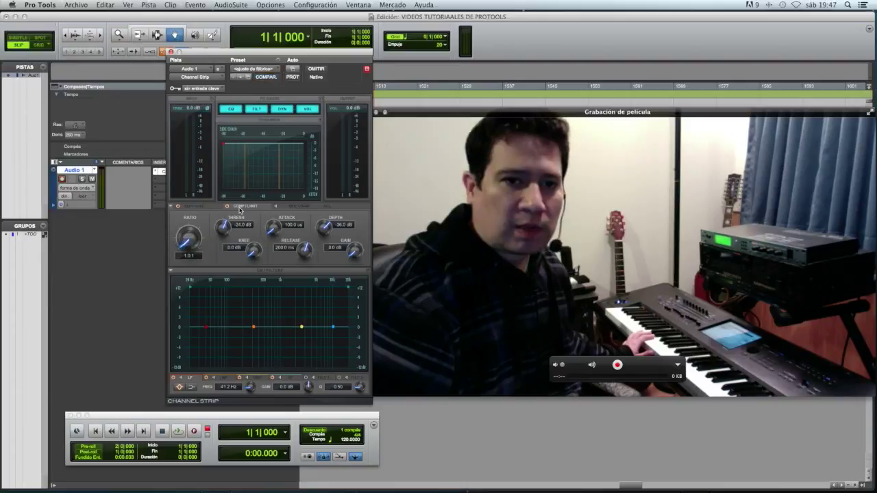
left_click(293, 208)
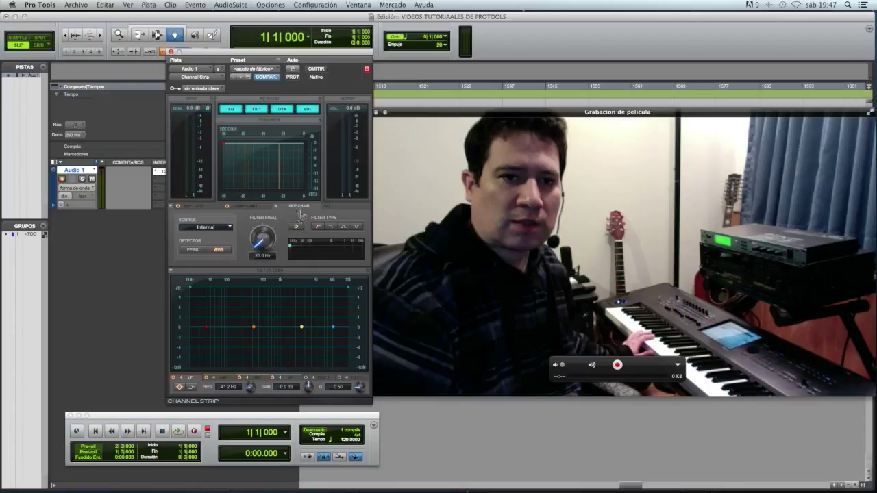
left_click(328, 207)
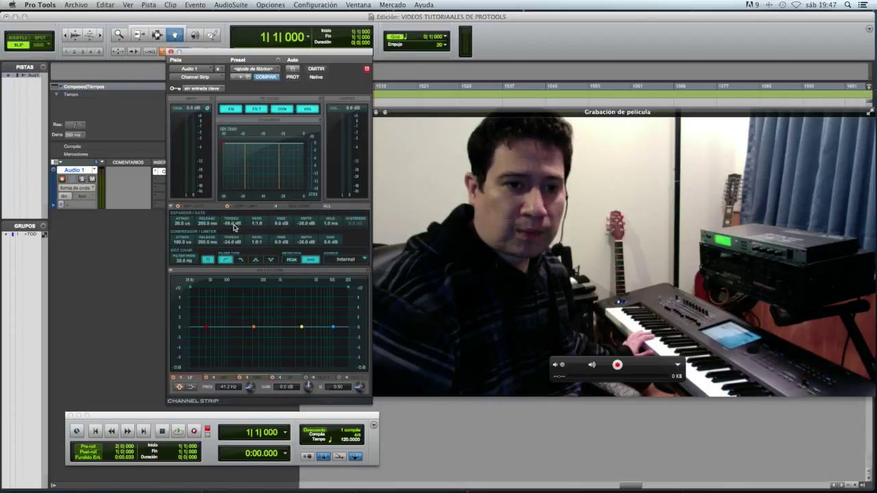
left_click(194, 206)
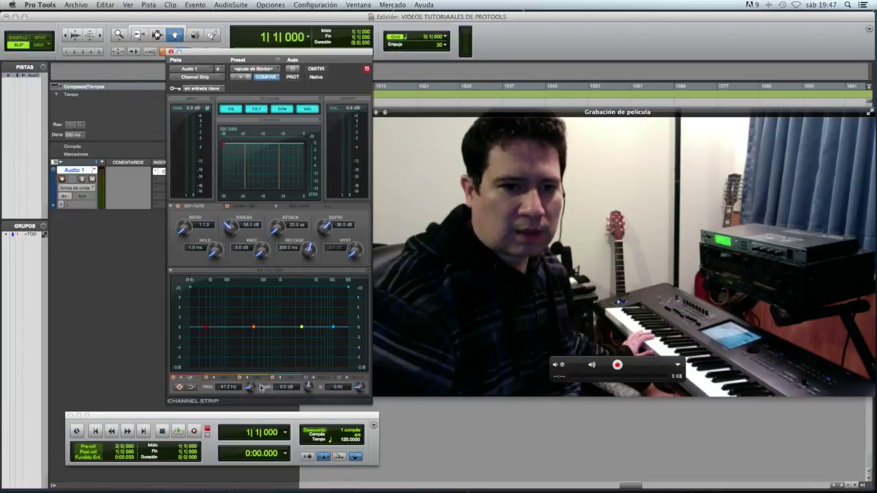
- Look through the equalizer's band and filter settings, and audition the high-mid and LF bands in isolation
left_click(214, 378)
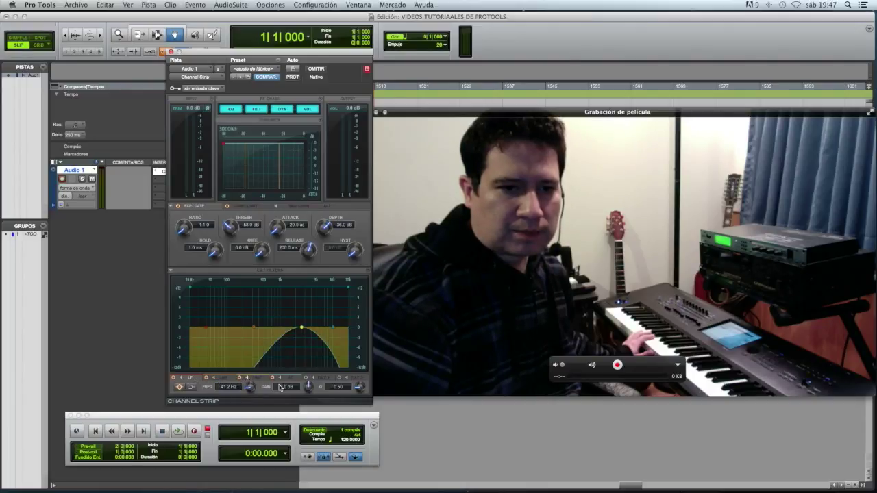
left_click(289, 379)
left_click(324, 378)
left_click(346, 378)
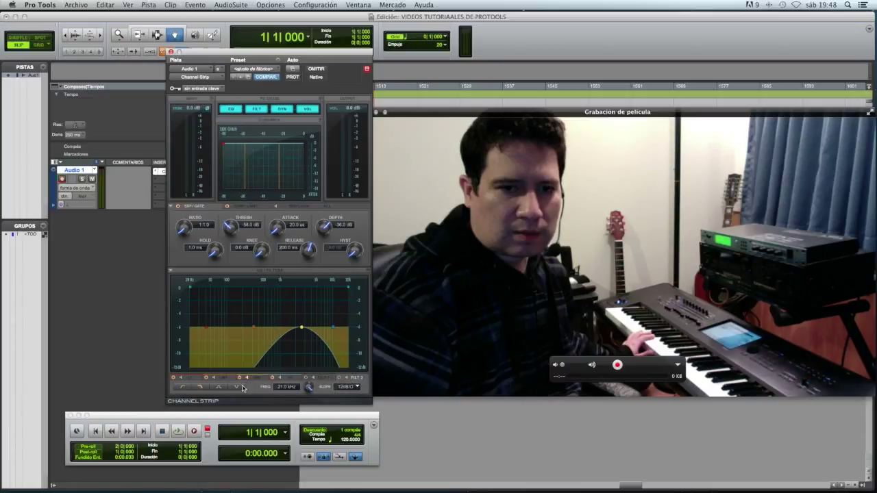
left_click(185, 380)
left_click(182, 378)
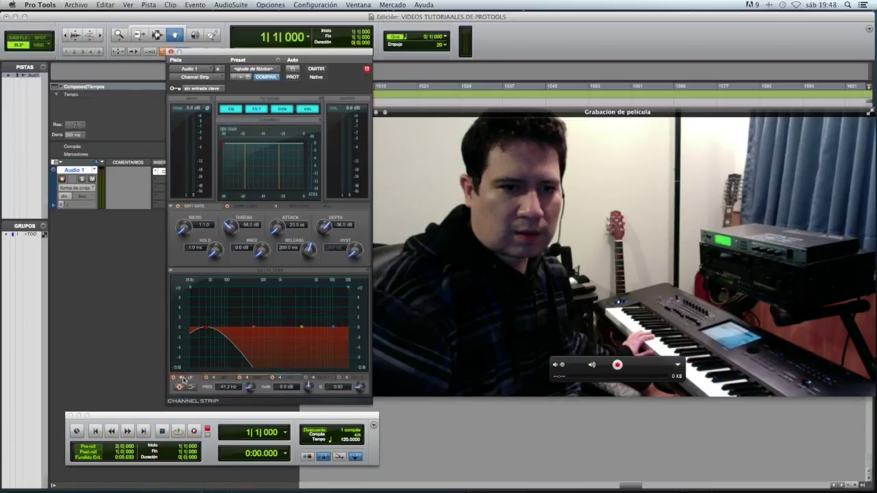
- End the LF audition and switch off the LF, low-mid, high-mid and HF equalizer bands
left_click(179, 379)
left_click(182, 379)
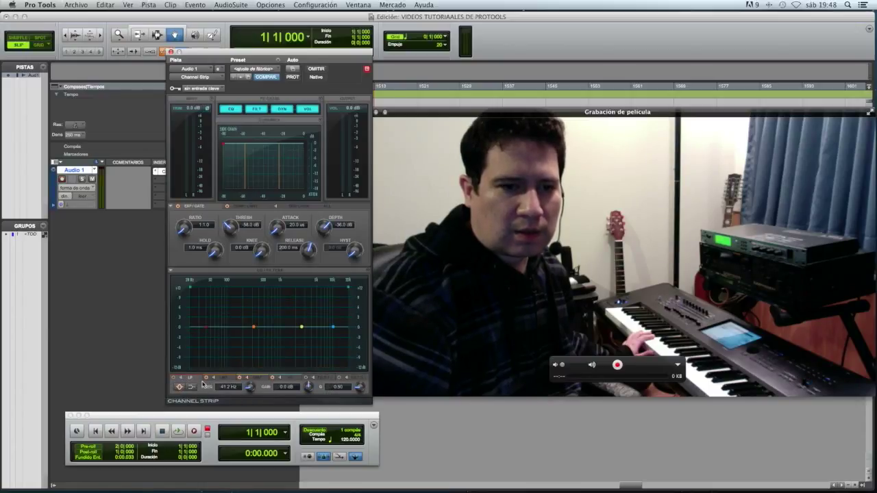
left_click(207, 380)
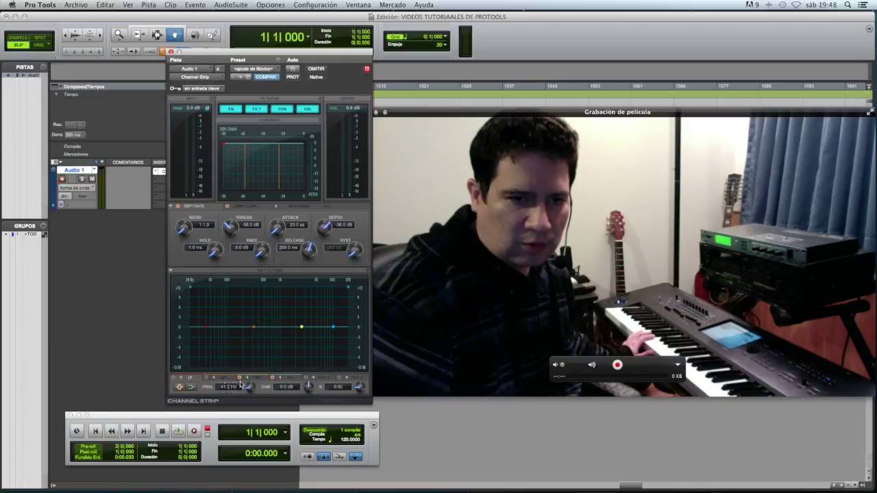
left_click(272, 379)
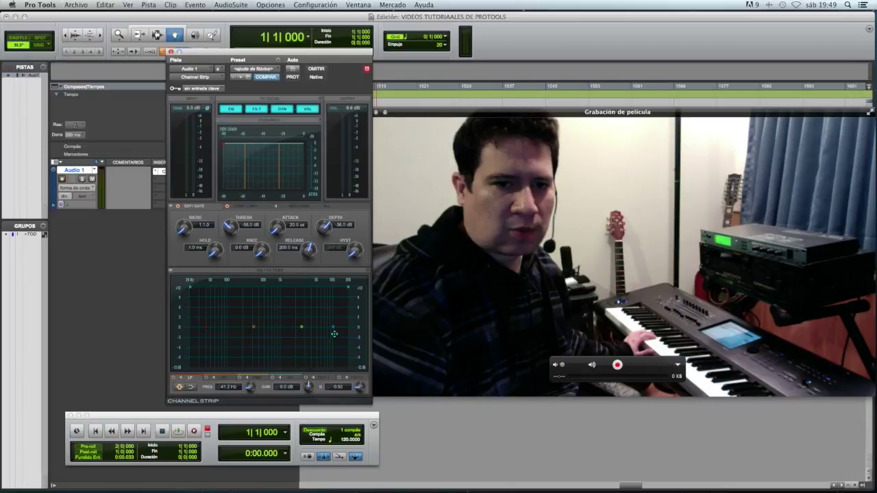
- Boost the HF equalizer band by 7.7 dB and move its frequency up to 17.3 kHz
left_click_drag(333, 327, 332, 306)
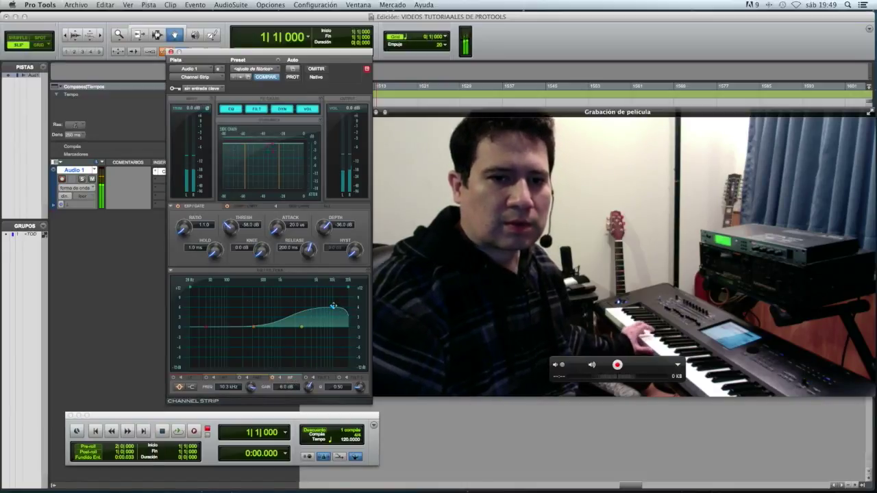
mouse_move(332, 307)
left_mouse_down()
mouse_move(328, 295)
mouse_move(324, 358)
mouse_move(327, 291)
mouse_move(328, 301)
left_mouse_up()
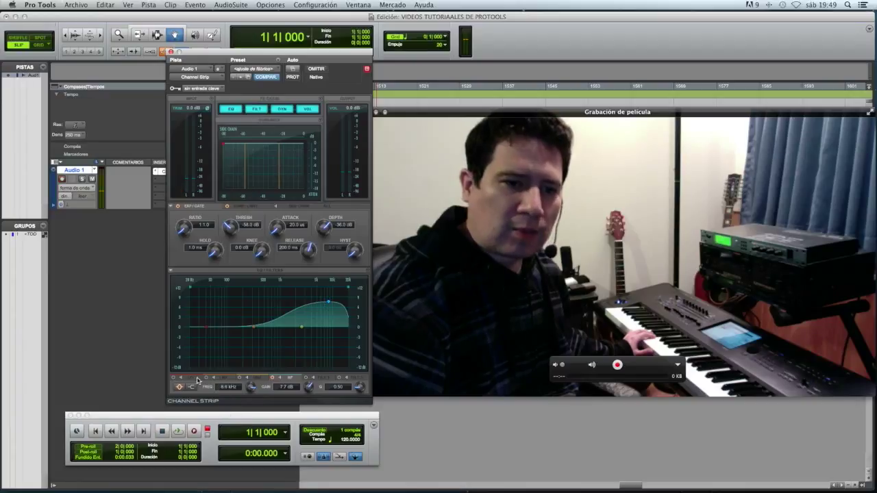
mouse_move(246, 393)
left_mouse_down()
mouse_move(239, 471)
mouse_move(253, 405)
left_mouse_up()
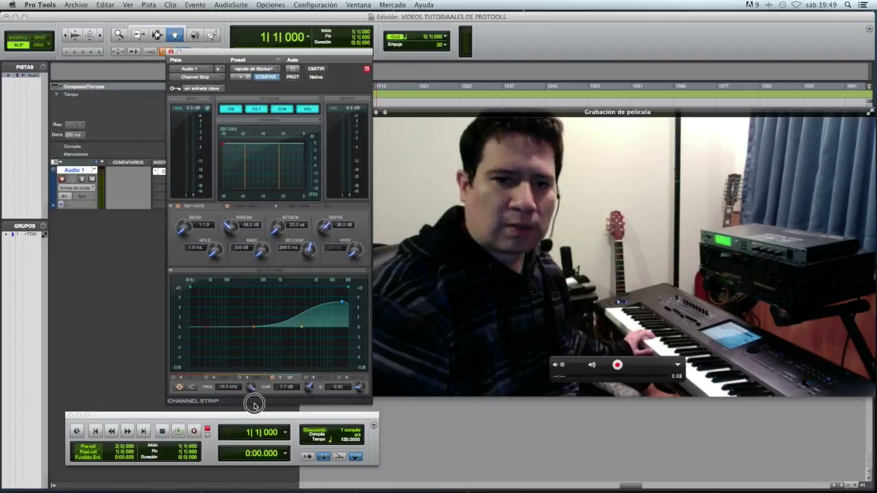
mouse_move(253, 405)
left_mouse_down()
mouse_move(257, 395)
mouse_move(270, 488)
mouse_move(266, 384)
mouse_move(260, 391)
left_mouse_up()
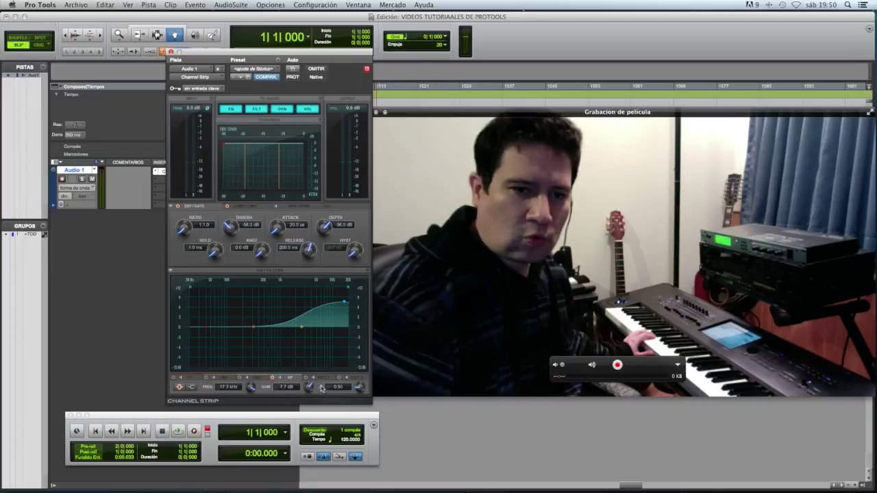
- Try the HF band's Q at 4.98 and 0.20, move its frequency to about 9.9 kHz, and narrow the Q to about 11
left_click_drag(362, 392, 364, 364)
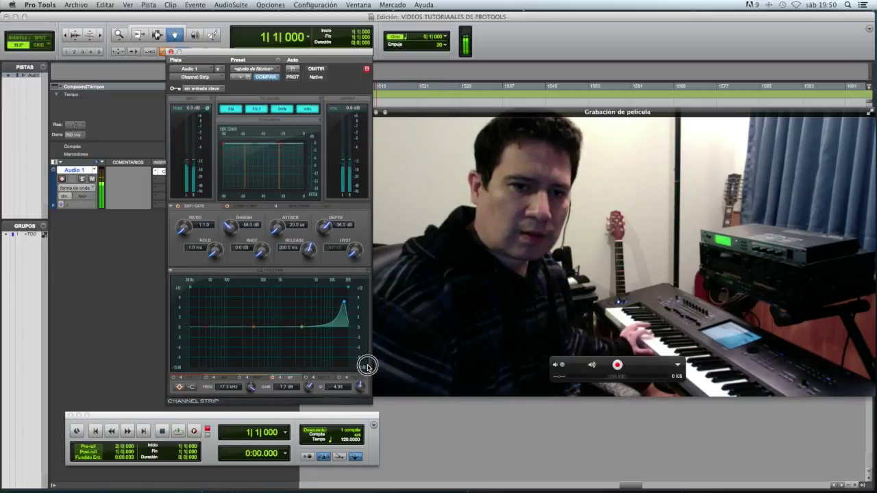
left_click_drag(252, 387, 252, 402)
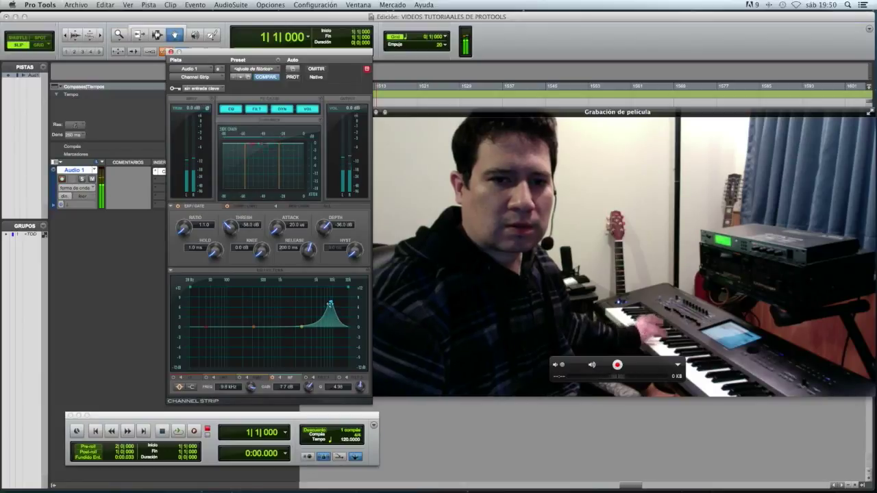
left_click_drag(359, 388, 356, 440)
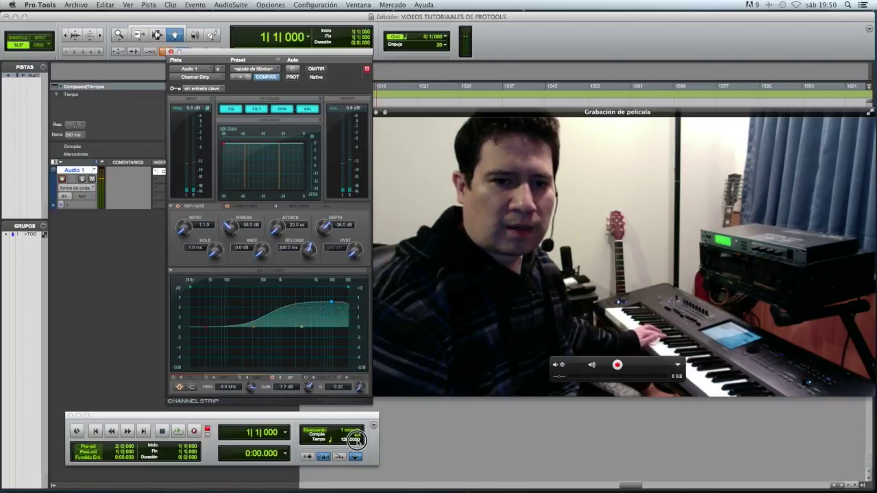
left_click_drag(356, 439, 370, 398)
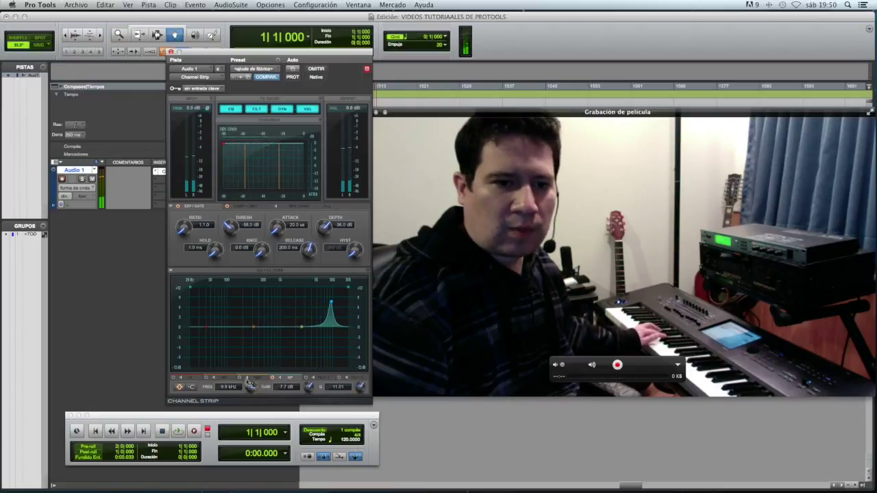
- Try an HF band cut of about 8 dB near 5.4 kHz, set its Q to 3.54, and settle on a 3.4 dB boost near 10.6 kHz
left_click_drag(249, 393, 251, 434)
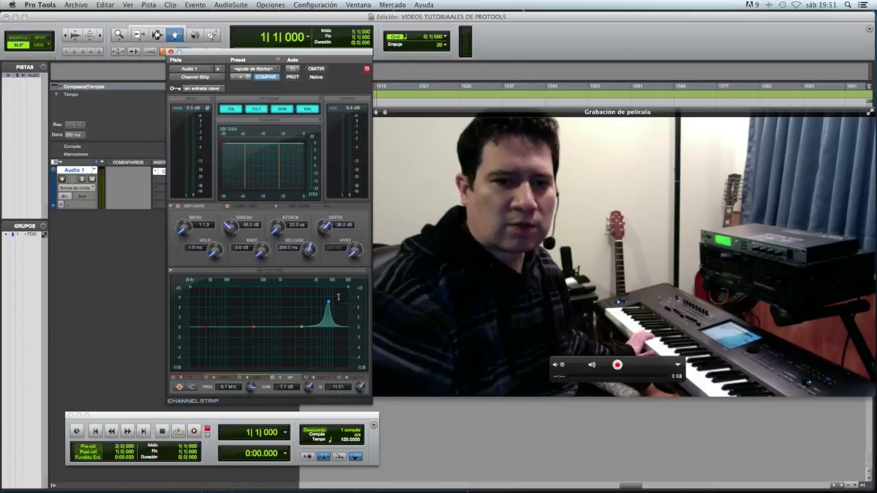
left_click_drag(326, 303, 306, 358)
mouse_move(294, 357)
left_mouse_down()
mouse_move(204, 357)
mouse_move(306, 355)
left_mouse_up()
left_click_drag(358, 386, 341, 396)
left_click_drag(305, 357, 330, 358)
left_click_drag(272, 357, 317, 353)
left_click_drag(363, 386, 362, 382)
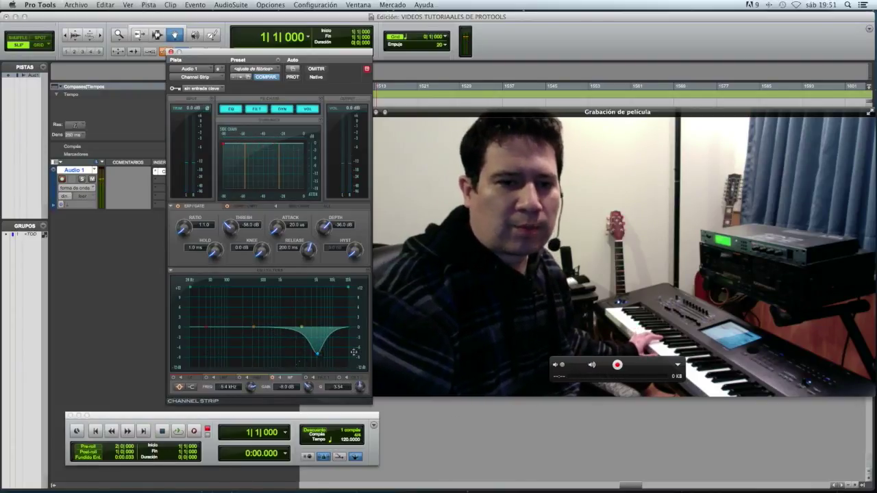
left_click_drag(317, 353, 333, 317)
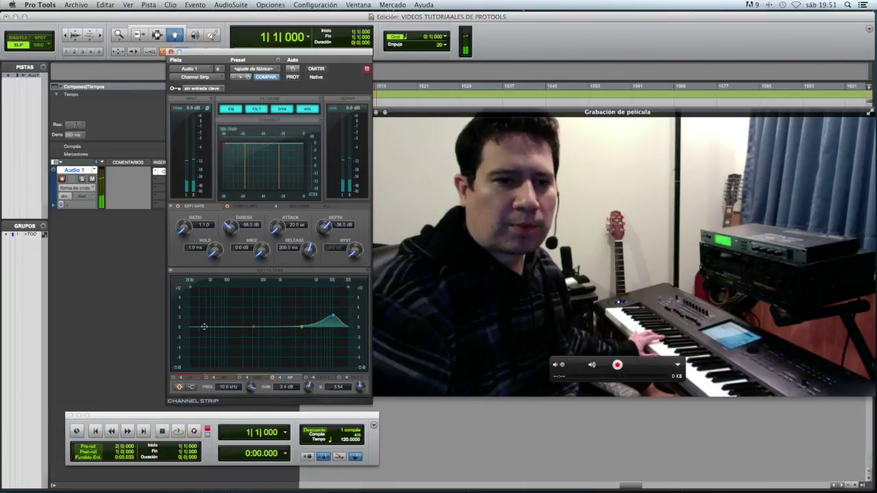
- Boost the LF band by 3.6 dB at 49.5 Hz and cut the low-mid band by 4.8 dB at 620.9 Hz with a Q of 3.77
left_click_drag(206, 327, 206, 314)
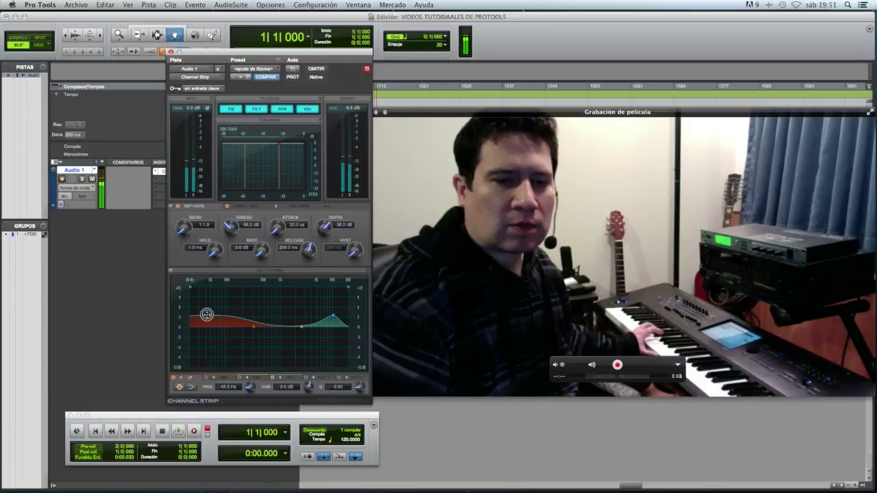
left_click_drag(254, 327, 269, 344)
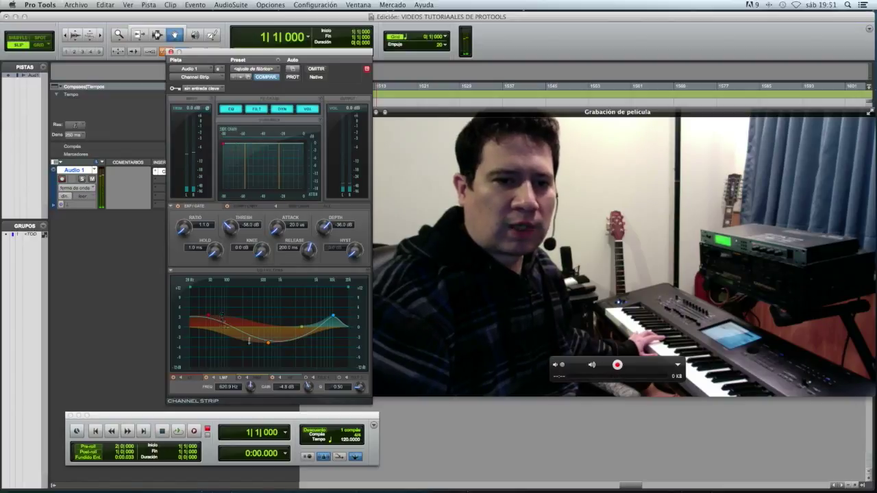
left_click_drag(351, 391, 366, 371)
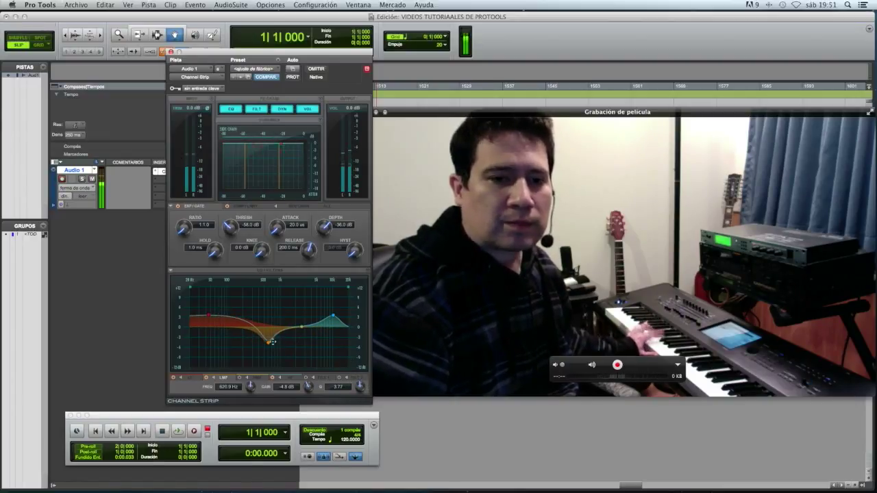
- Compare the sound by bypassing and re-enabling the Channel Strip, and by switching the LF band off and on
left_click(316, 69)
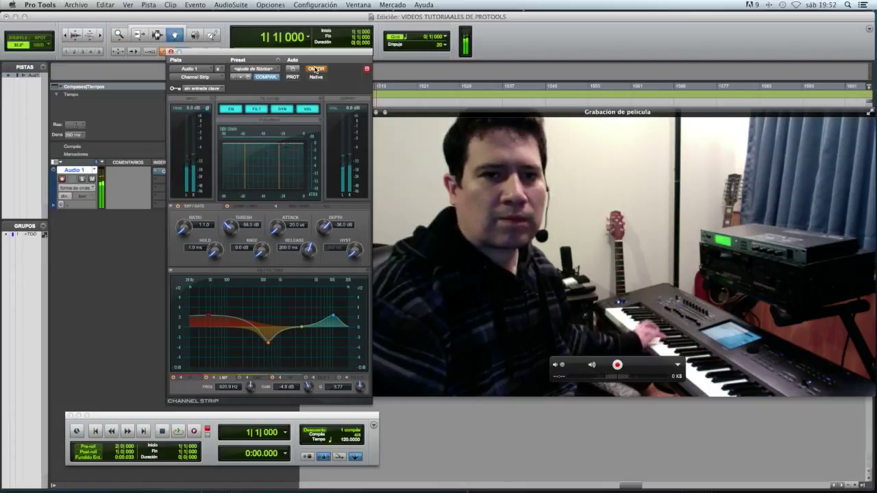
left_click(316, 69)
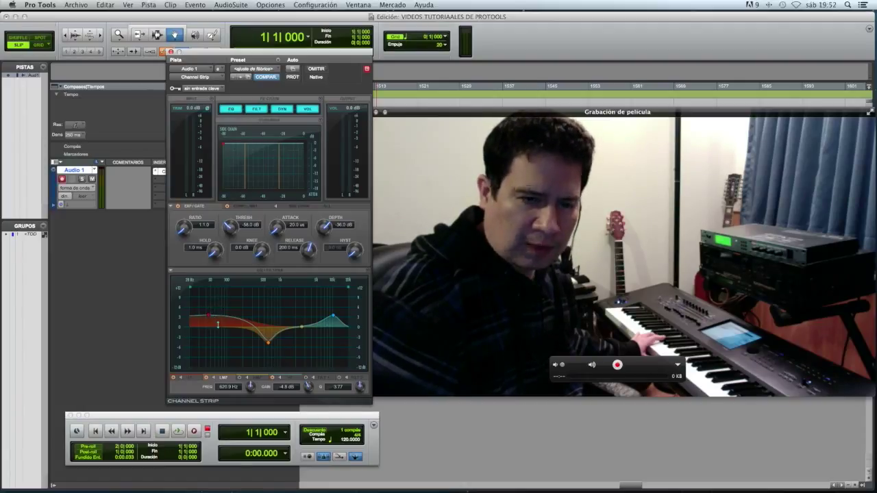
left_click(188, 379)
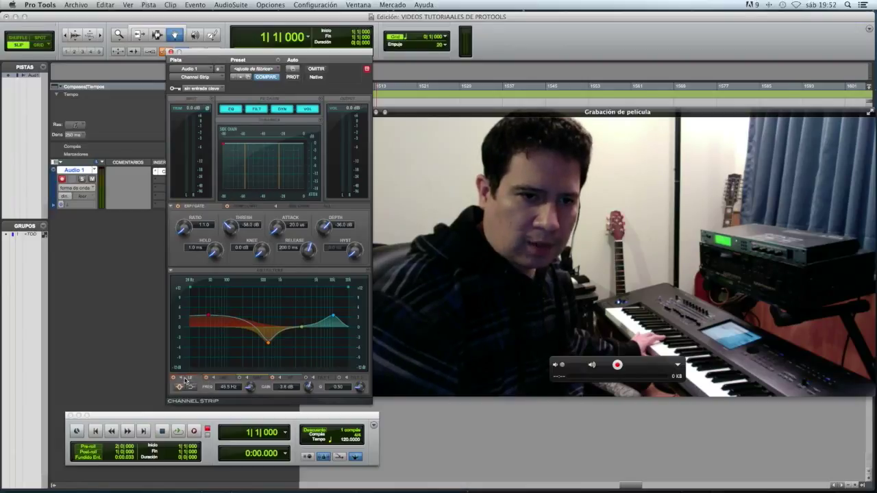
left_click(174, 378)
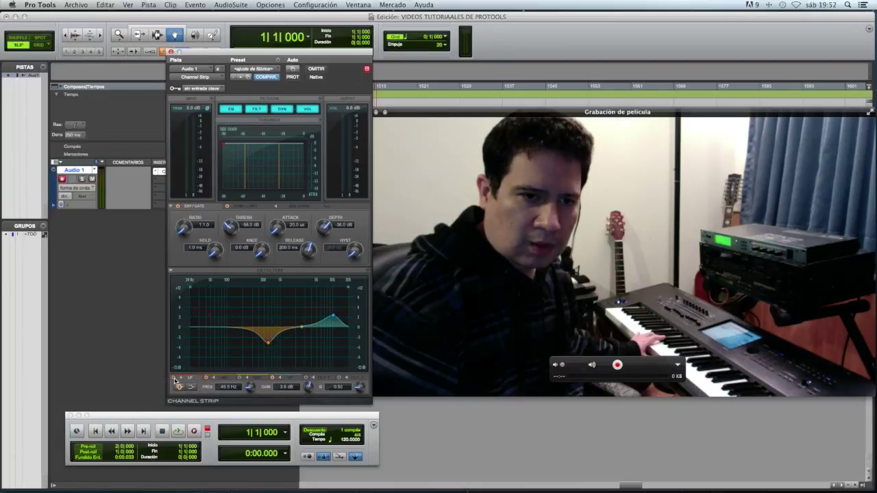
left_click(174, 378)
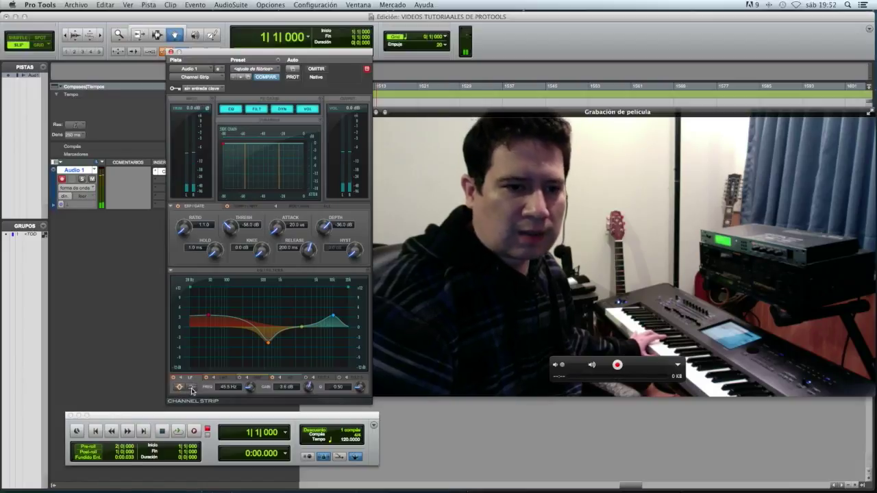
- Try the LF band as a shelf, raise its frequency to 129.2 Hz, and return it to the peak shape
left_click(193, 388)
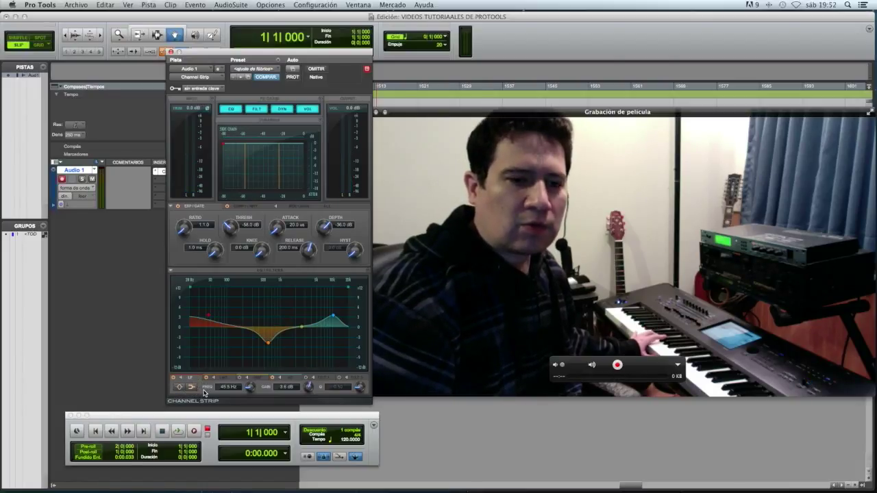
left_click_drag(249, 390, 253, 373)
left_click(194, 386)
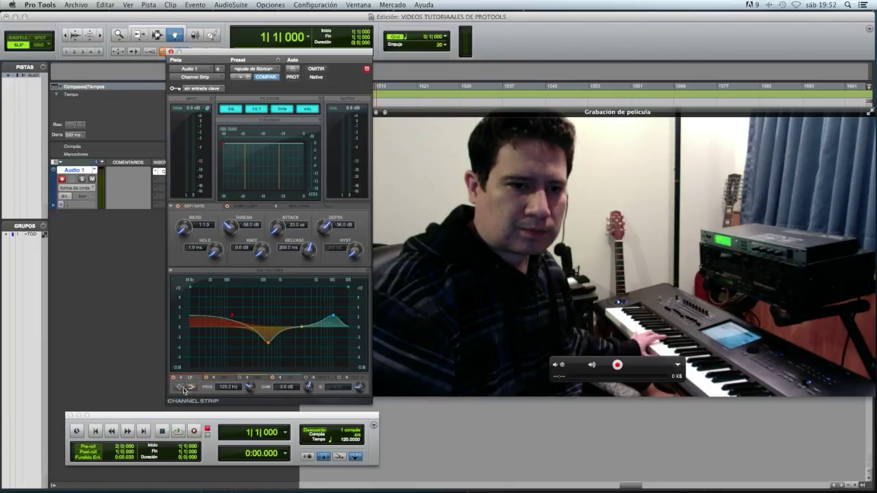
left_click(180, 386)
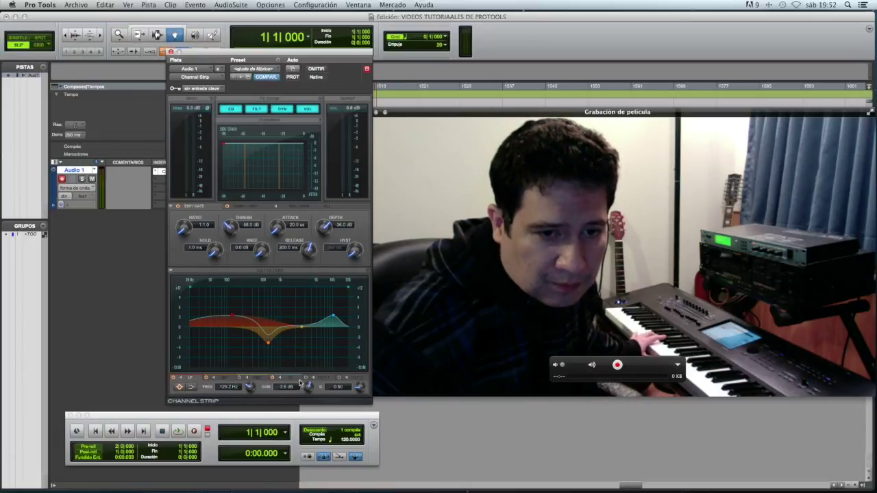
- Look at the settings of both equalizer filters and set the FILT 1 slope to 24 dB/O
left_click(355, 377)
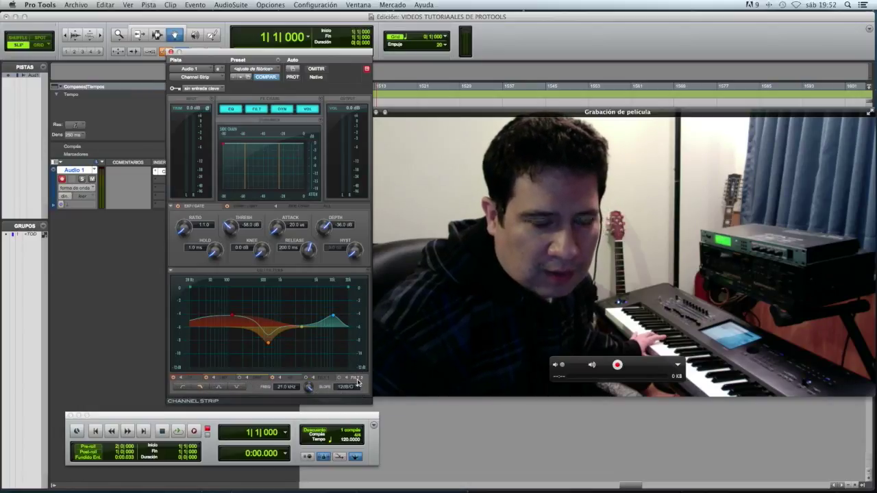
left_click(328, 379)
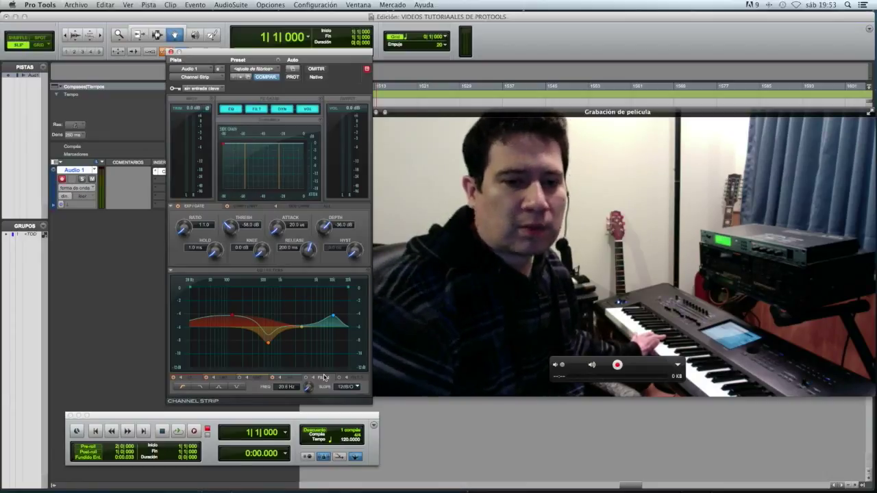
left_click(356, 388)
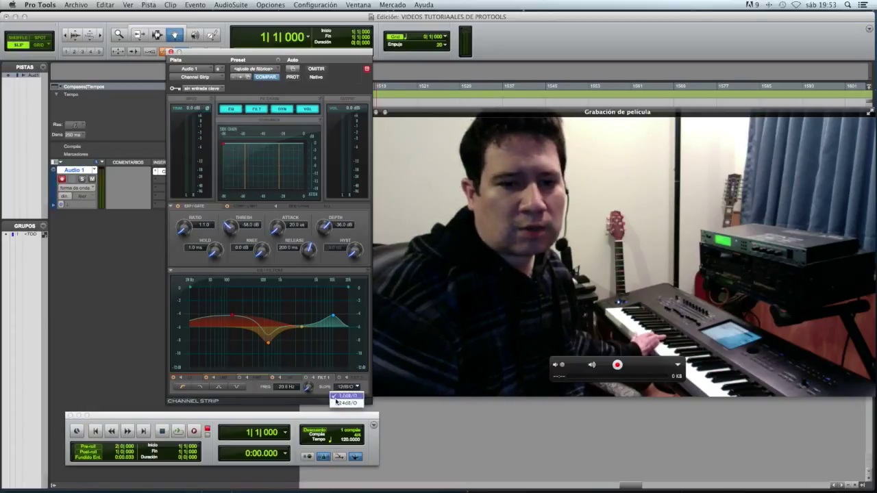
left_click(252, 392)
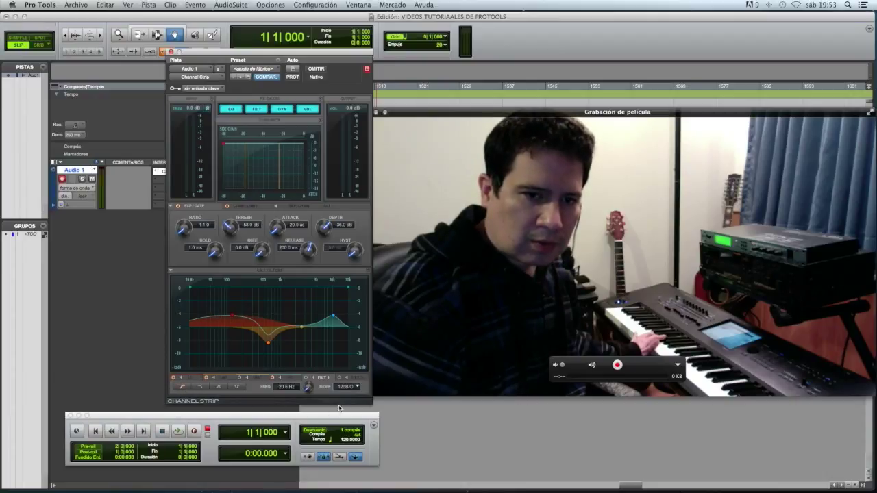
left_click(358, 389)
left_click(346, 403)
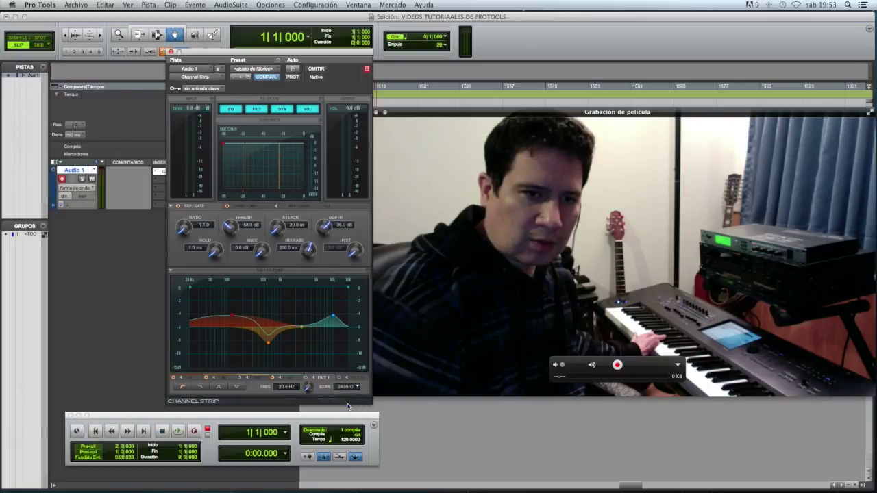
- Switch on FILT 1, try its frequency control, return it to 20.0 Hz, and switch the filter off
left_click(305, 378)
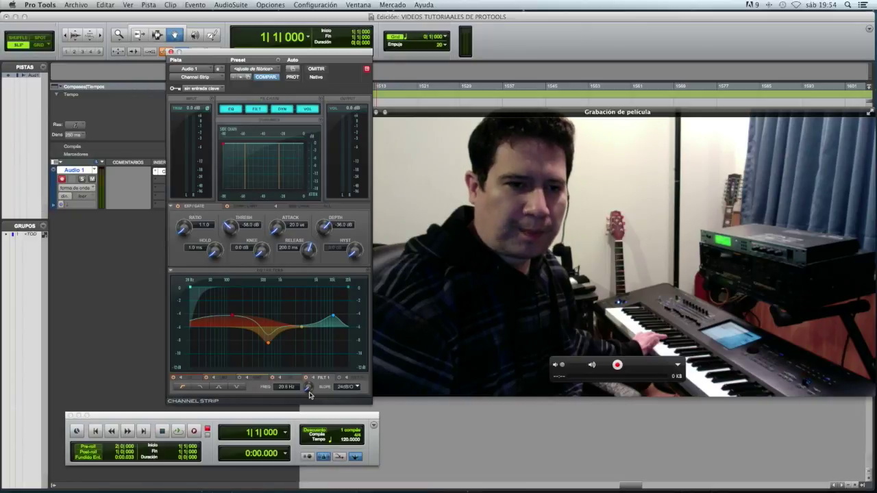
left_click_drag(309, 387, 293, 436)
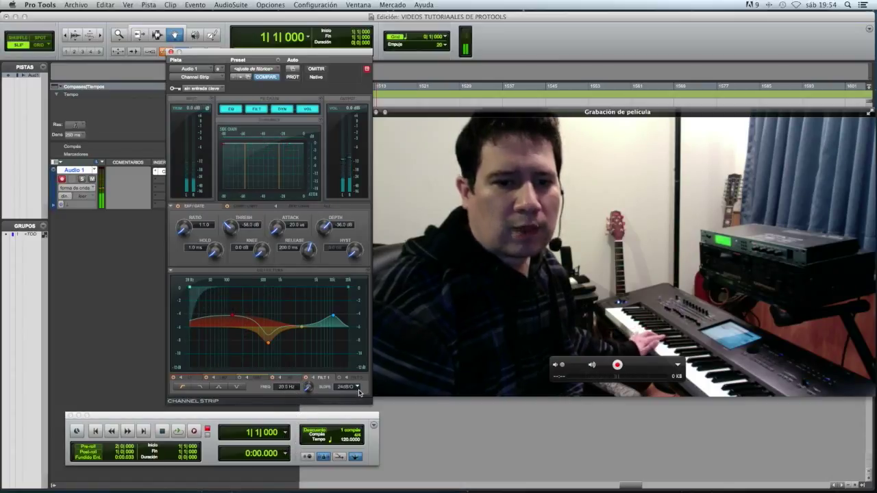
left_click(356, 387)
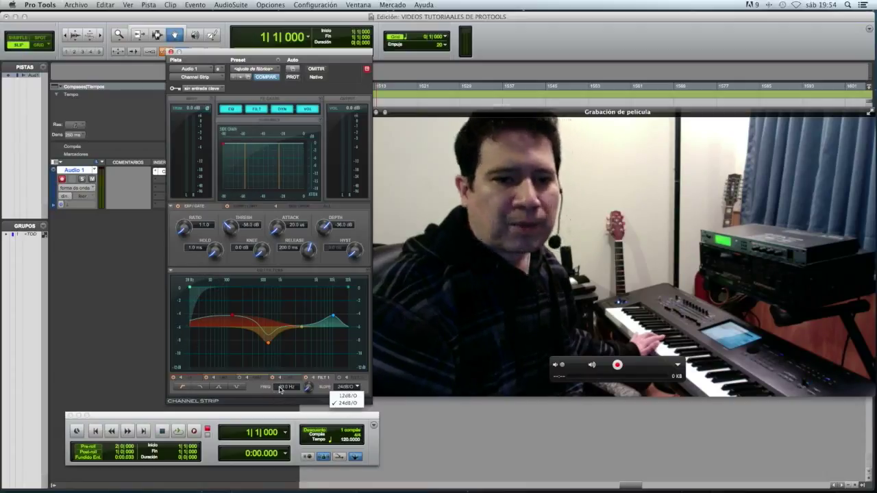
left_click(325, 379)
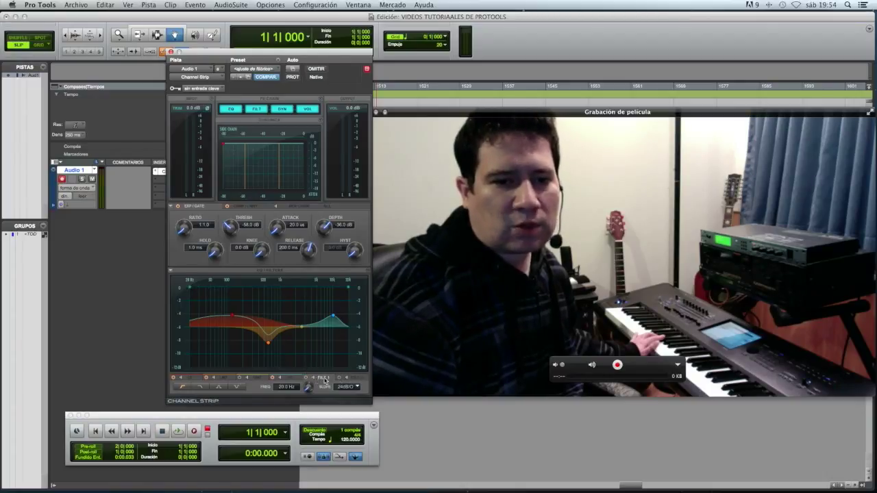
- Switch on FILT 2 with a 24 dB/O slope, sweep its frequency down to about 83 Hz, and return it to 21.0 kHz
left_click(357, 379)
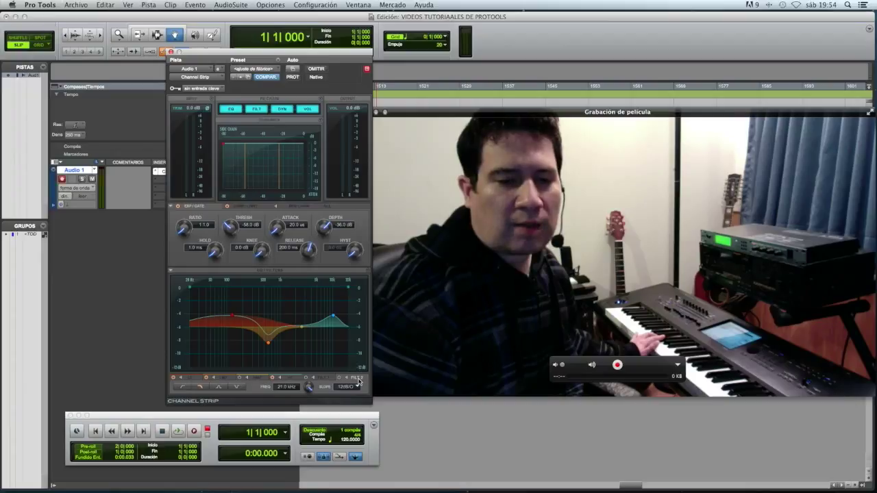
left_click(320, 379)
left_click(356, 379)
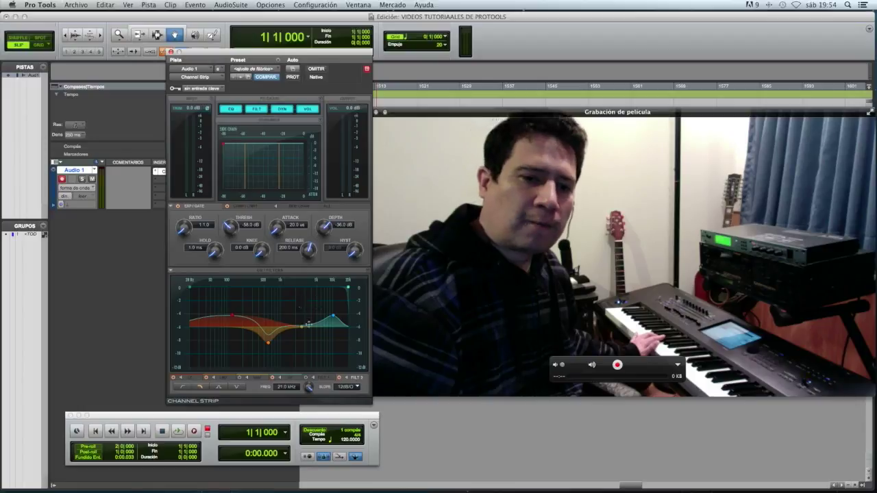
left_click(350, 388)
left_click(348, 403)
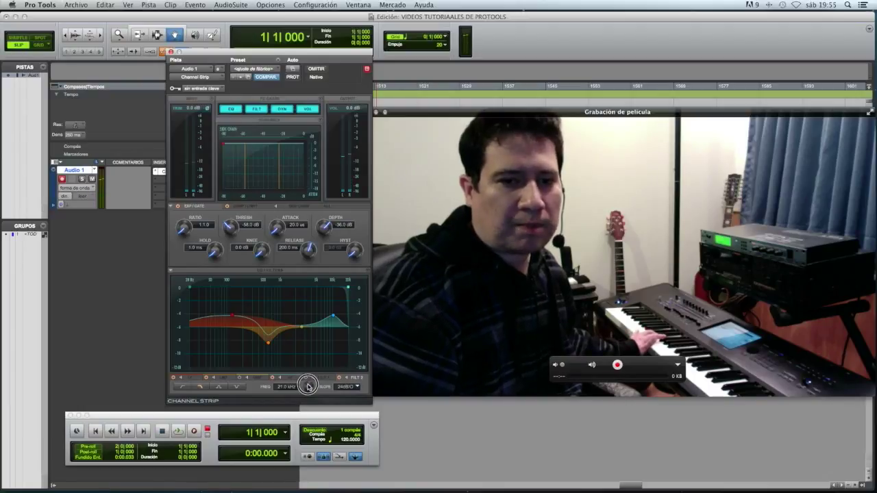
left_click_drag(308, 387, 295, 492)
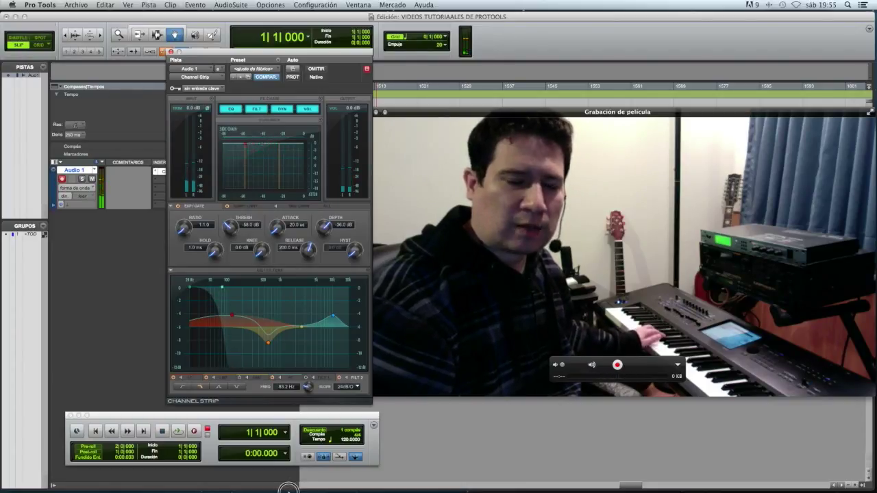
left_click_drag(288, 489, 295, 393)
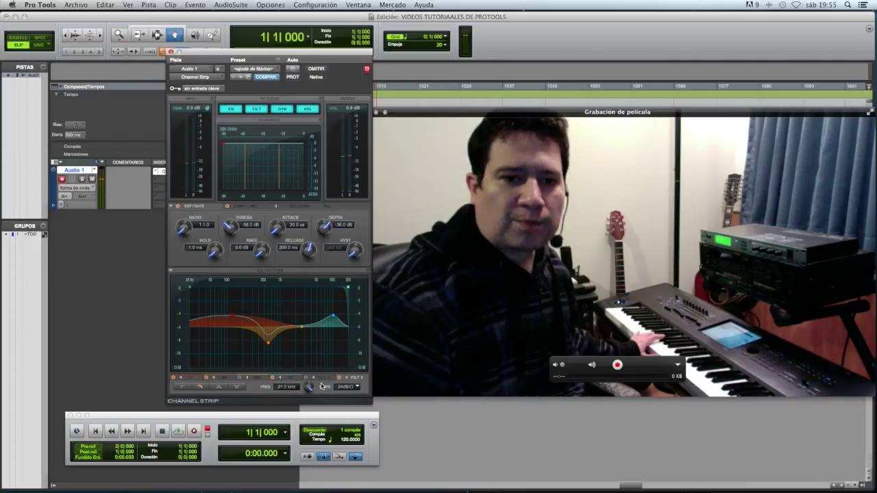
- Audition FILT 1 in isolation and raise its cutoff frequency to 312.2 Hz
left_click(321, 379)
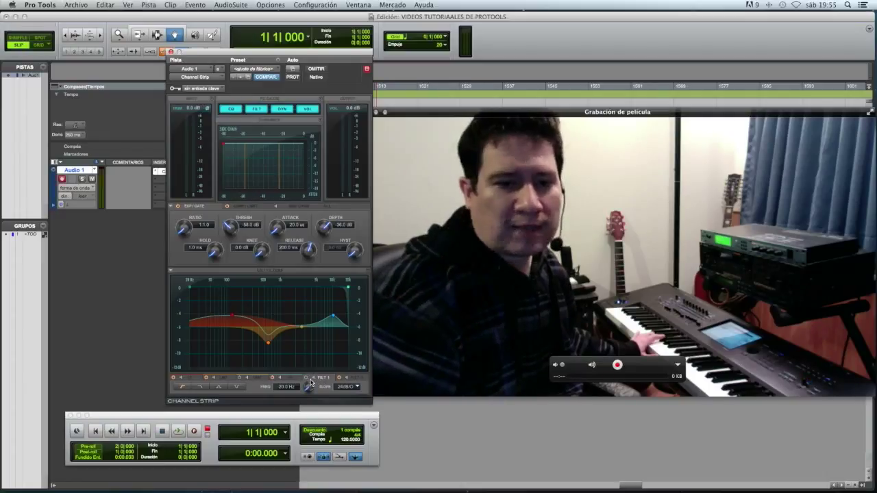
left_click(347, 377)
left_click(315, 379)
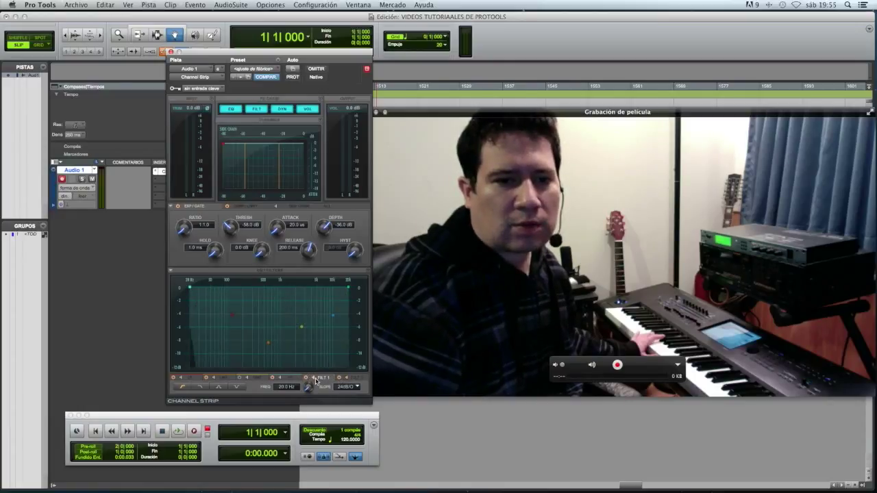
left_click_drag(309, 390, 317, 357)
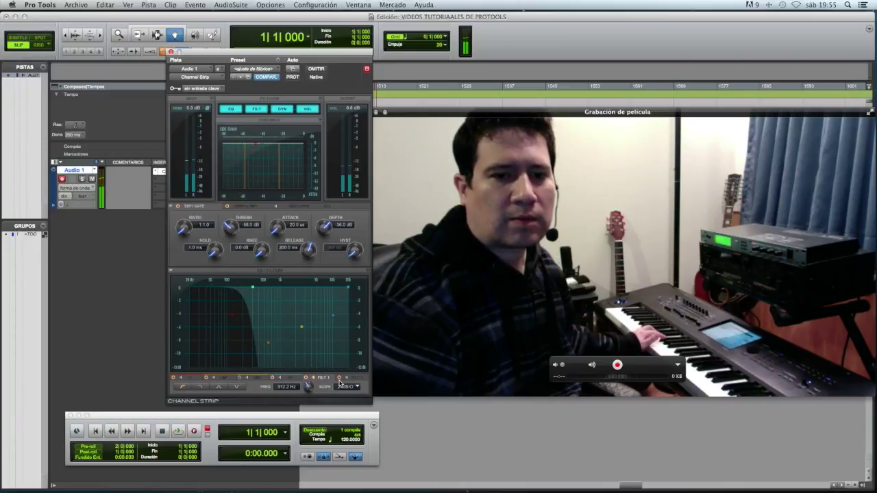
- Try FILT 2 at 5.4 kHz, switch off FILT 1, and return the FILT 2 frequency to 21.0 kHz while auditioning it
left_click_drag(309, 388, 309, 409)
left_click(323, 377)
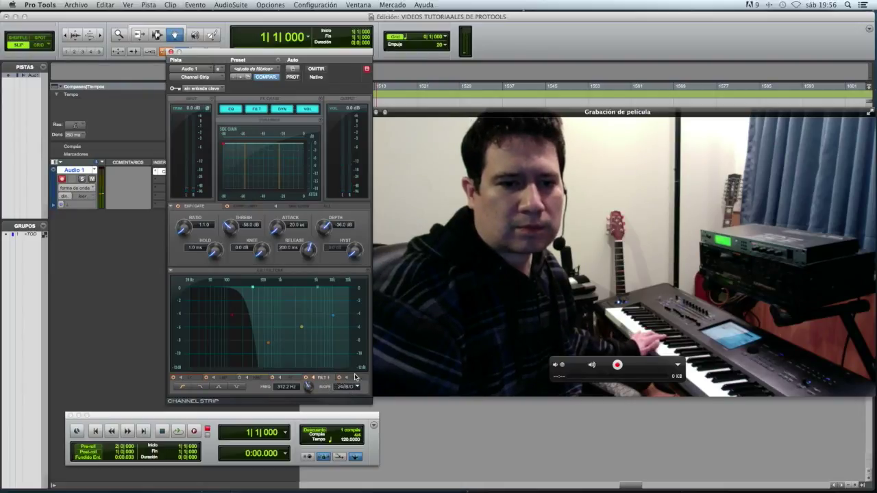
left_click(306, 377)
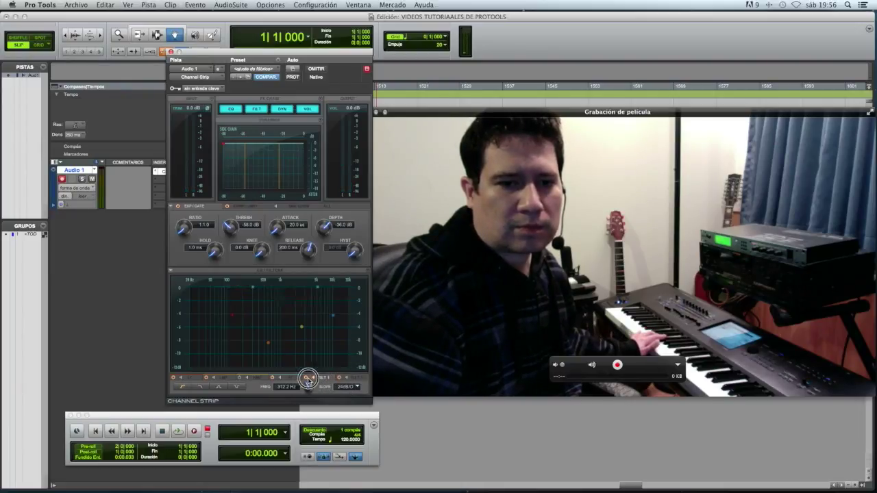
left_click(356, 379)
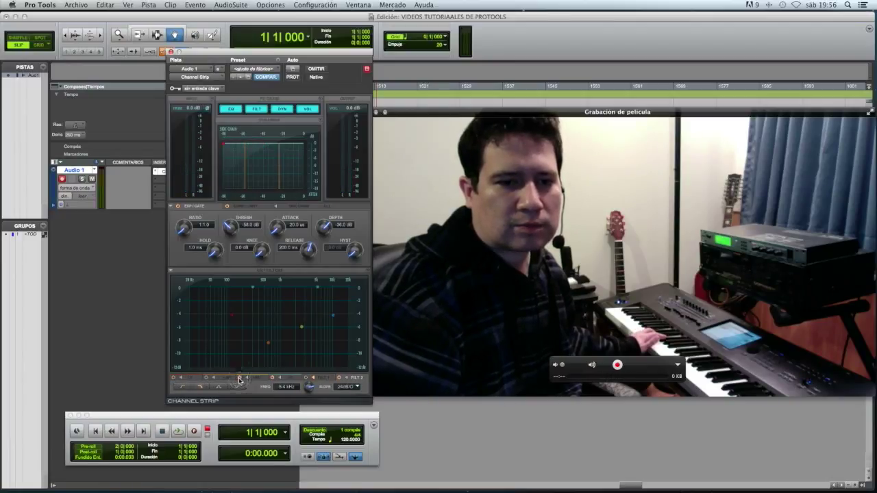
mouse_move(309, 387)
left_mouse_down()
mouse_move(308, 433)
mouse_move(316, 380)
left_mouse_up()
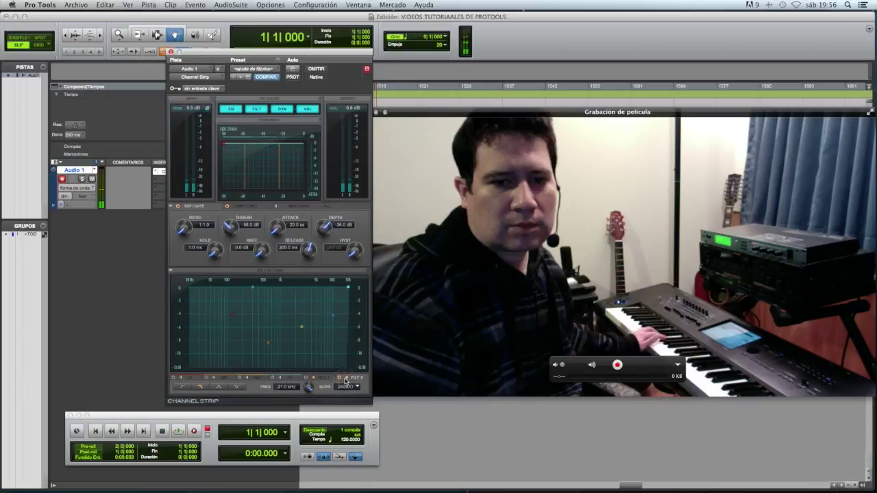
- Lower the FILT 2 cutoff, switch on FILT 1 at 1.4 kHz, and toggle the isolated audition of FILT 2 off
left_click_drag(309, 387, 302, 428)
left_click(322, 378)
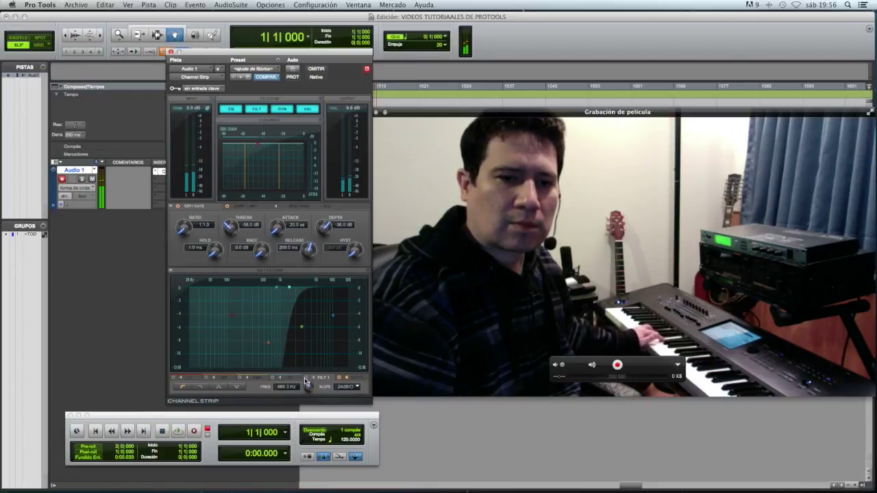
mouse_move(307, 384)
left_mouse_down()
mouse_move(310, 367)
mouse_move(287, 449)
mouse_move(306, 400)
left_mouse_up()
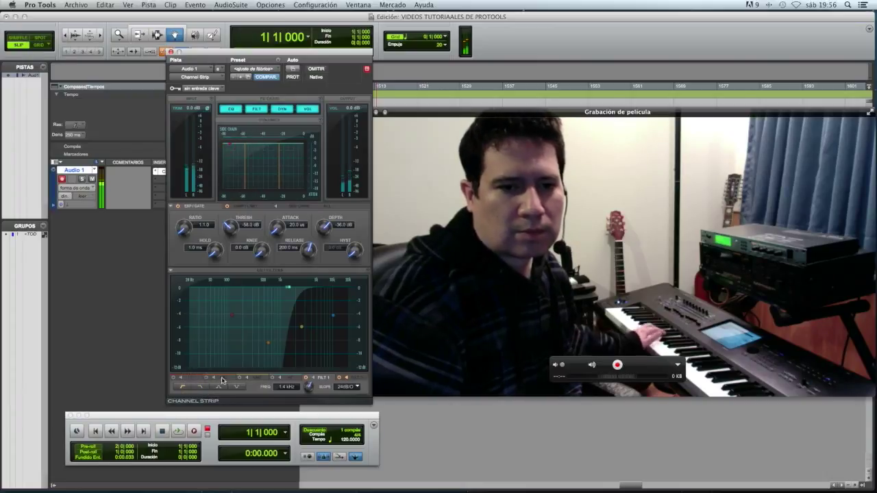
left_click(346, 378)
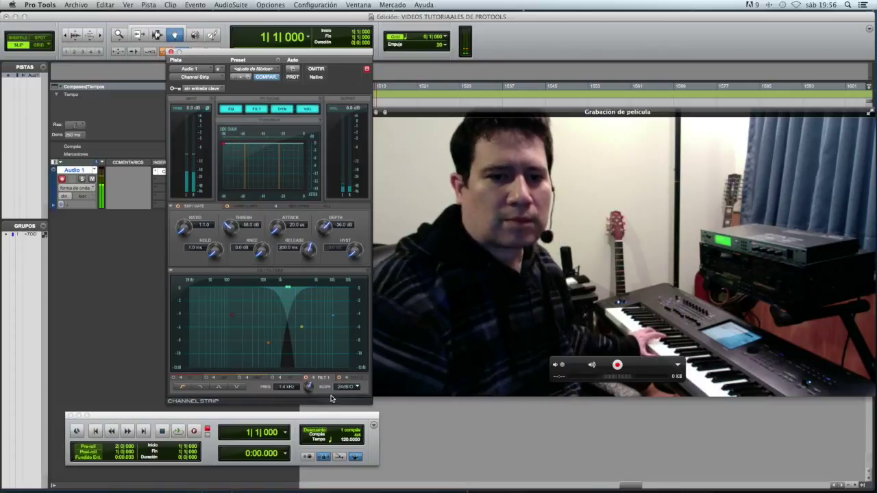
left_click(346, 379)
left_click(346, 378)
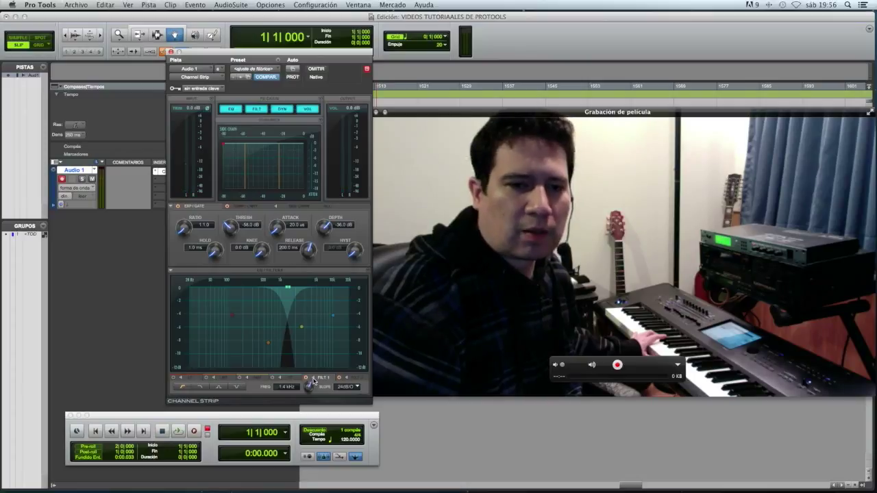
- Try a wider gap between the filters with FILT 1 at about 685 Hz and FILT 2 at 5.1 kHz
left_click_drag(311, 389, 305, 405)
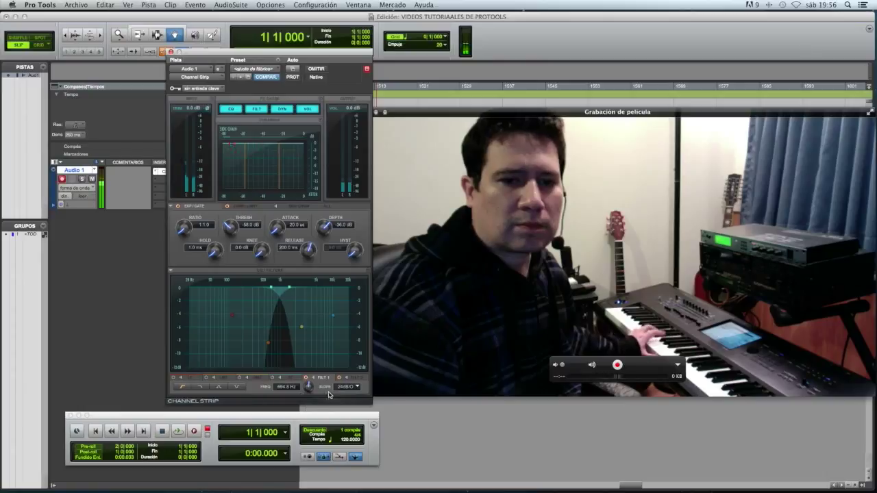
left_click(352, 379)
left_click_drag(313, 392, 319, 366)
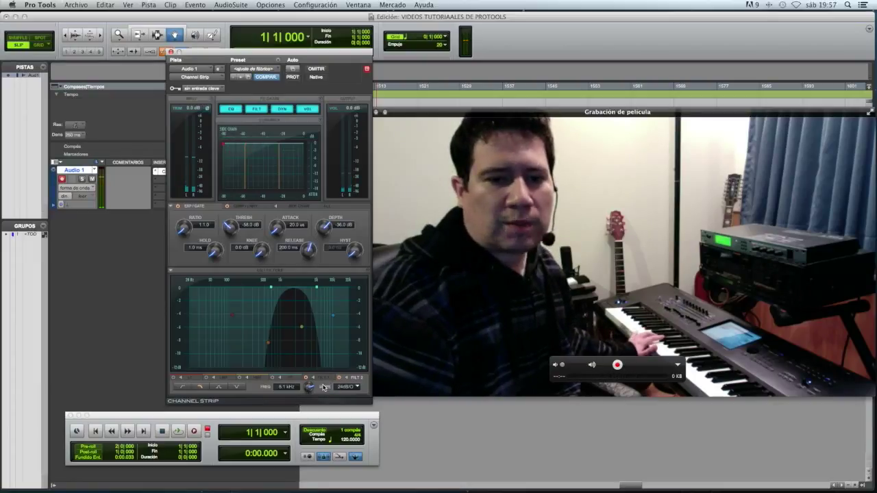
- Lower FILT 1 to about 573 Hz, audition FILT 2 briefly in isolation, and bring FILT 2 down to 2.7 kHz
left_click(320, 379)
left_click_drag(311, 386, 311, 391)
left_click(347, 378)
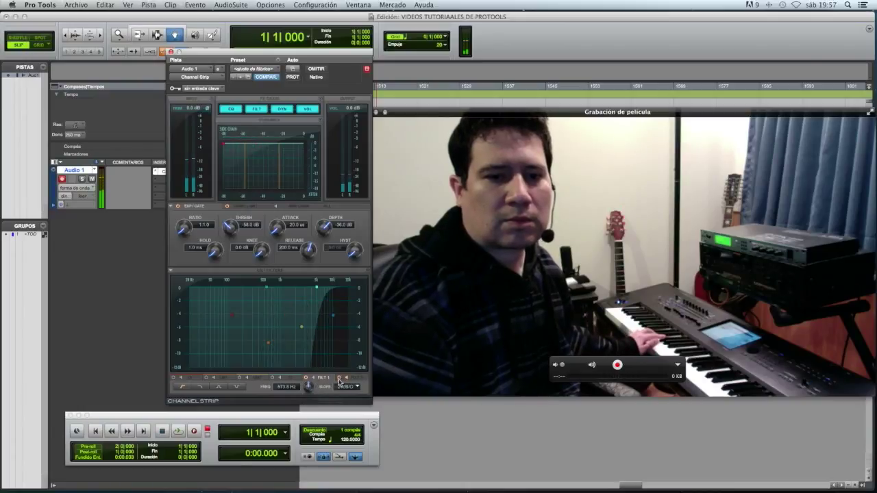
left_click(354, 379)
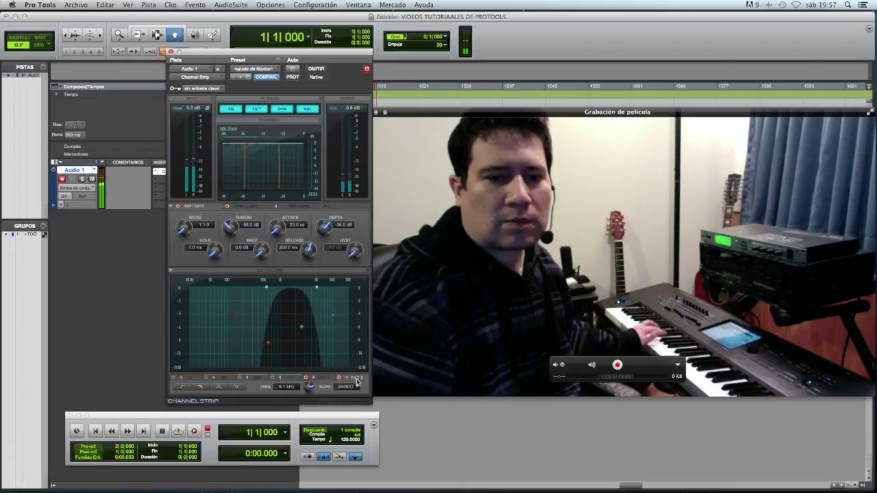
left_click_drag(310, 387, 312, 400)
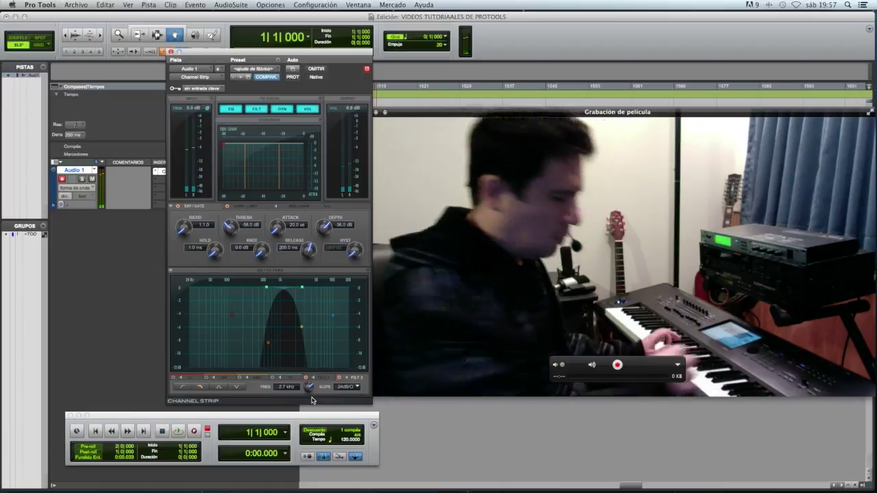
- Compare the sound with the plug-in bypassed, and sweep FILT 2 between about 646 Hz and 3.0 kHz, ending at 2.2 kHz
left_click(317, 69)
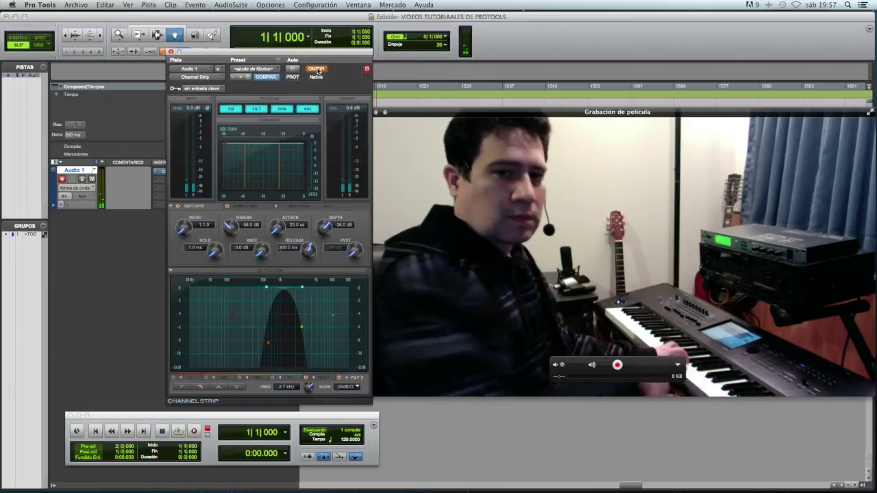
left_click(317, 69)
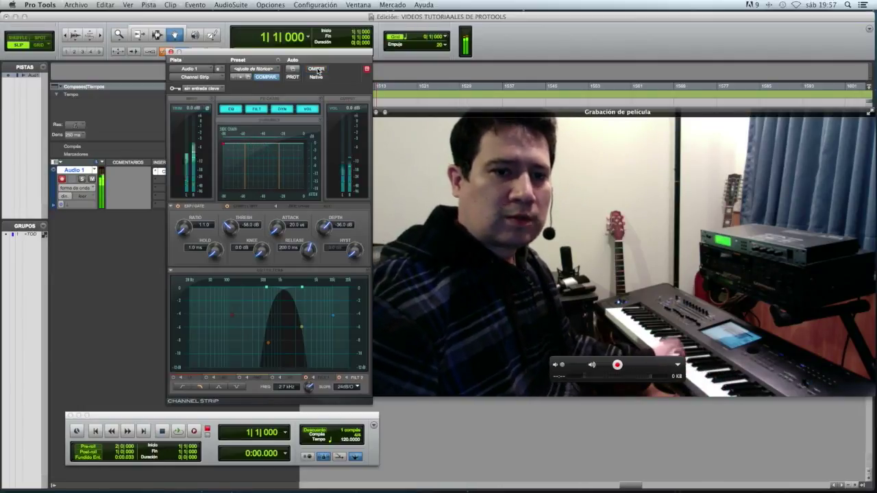
mouse_move(309, 388)
left_mouse_down()
mouse_move(306, 373)
mouse_move(309, 394)
left_mouse_up()
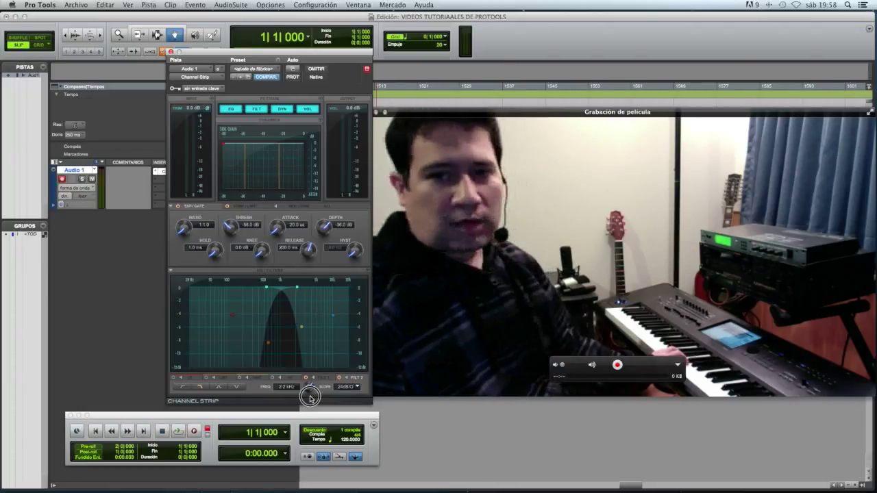
left_click_drag(310, 397, 308, 394)
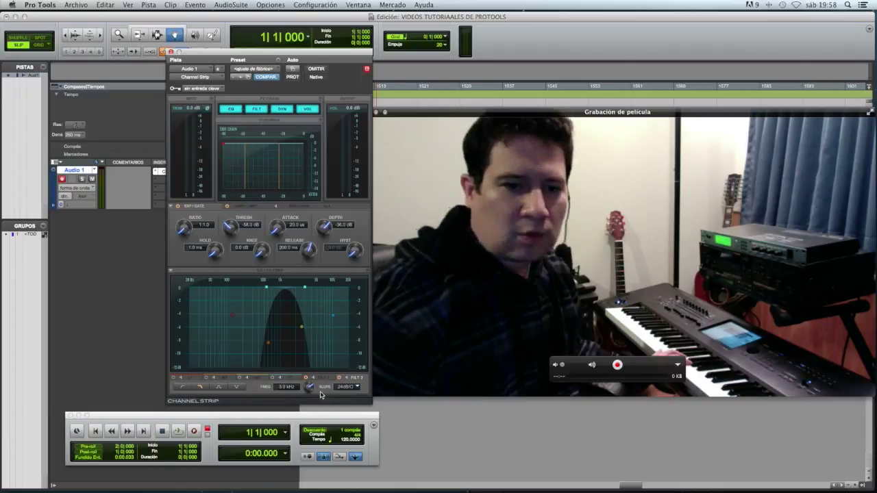
left_click_drag(308, 391, 330, 363)
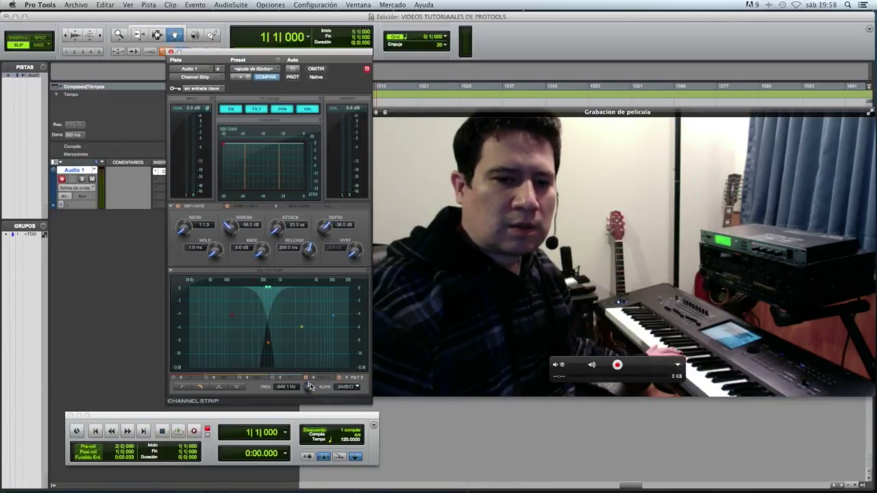
left_click_drag(309, 387, 311, 383)
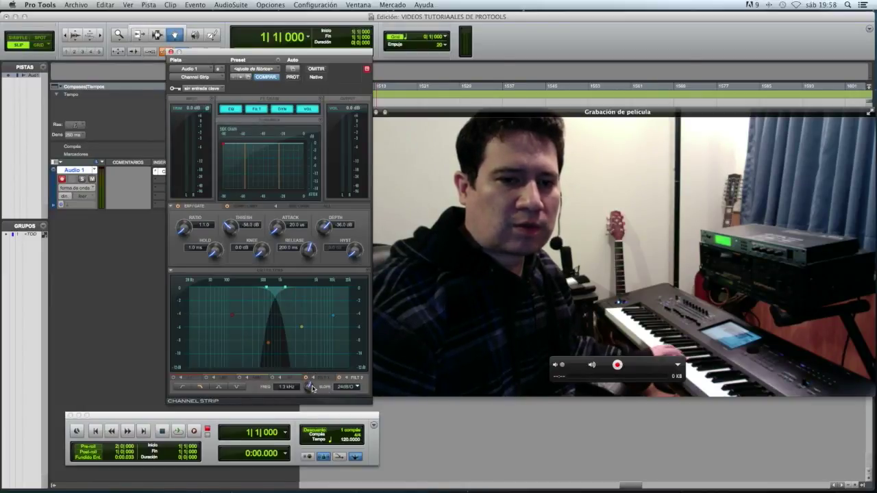
mouse_move(310, 387)
left_mouse_down()
mouse_move(316, 403)
mouse_move(314, 390)
left_mouse_up()
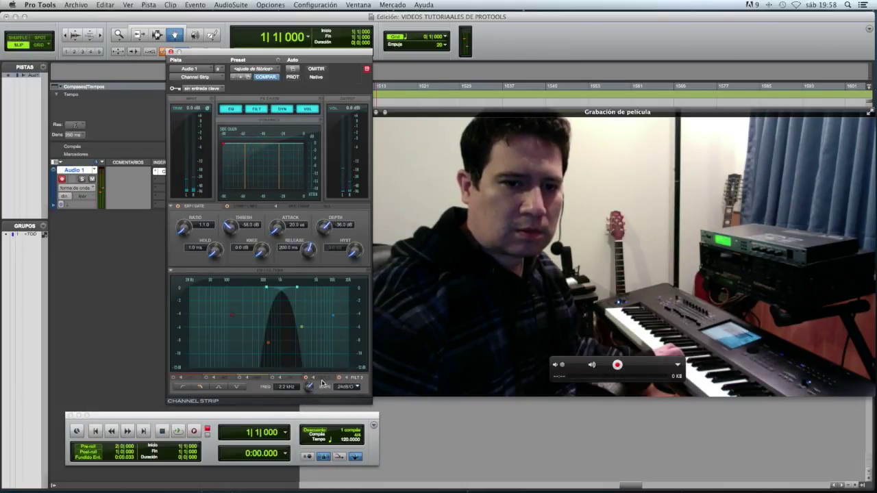
- Set FILT 1 to 79.0 Hz and FILT 2 to 1.1 kHz, and switch both filters off
left_click_drag(307, 388, 314, 423)
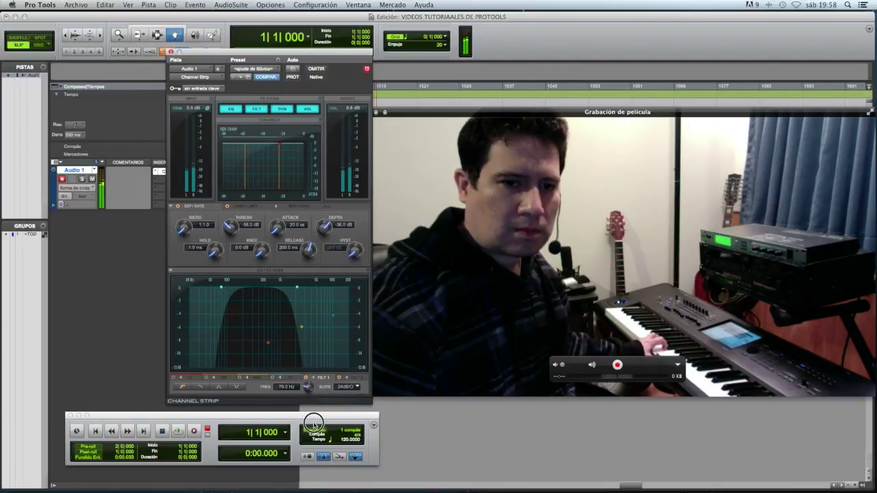
left_click(353, 382)
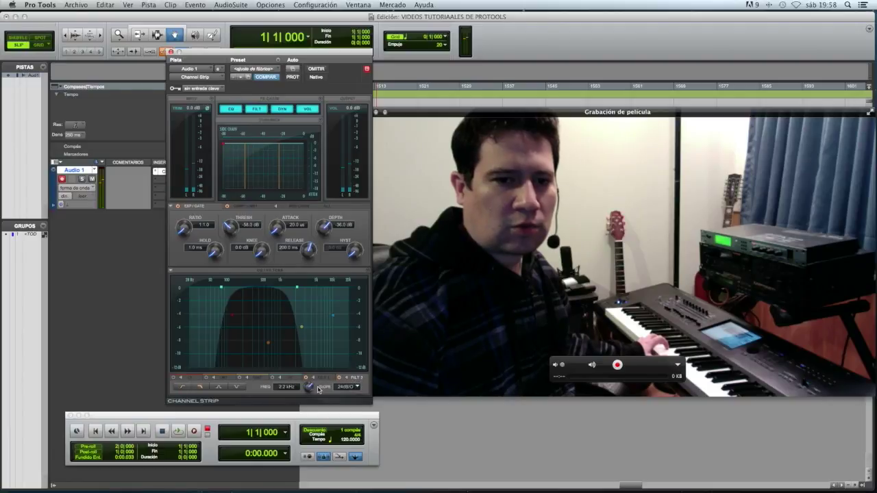
left_click_drag(310, 388, 307, 398)
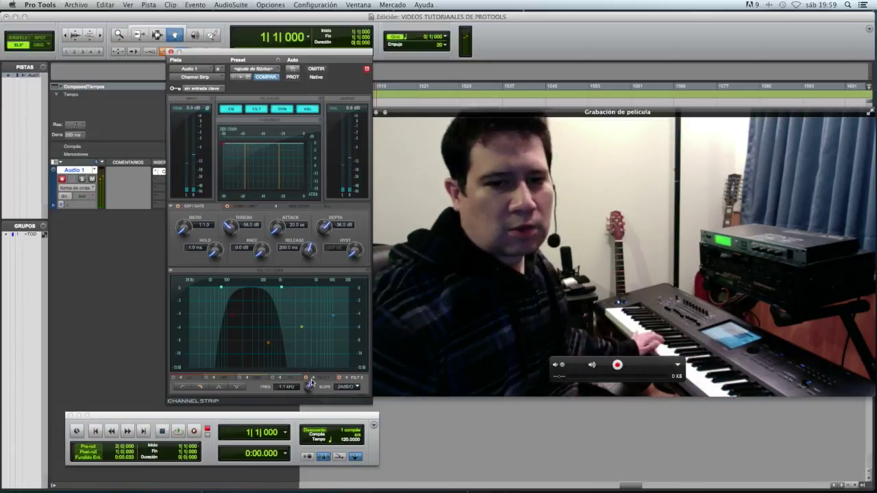
left_click(307, 377)
left_click(340, 378)
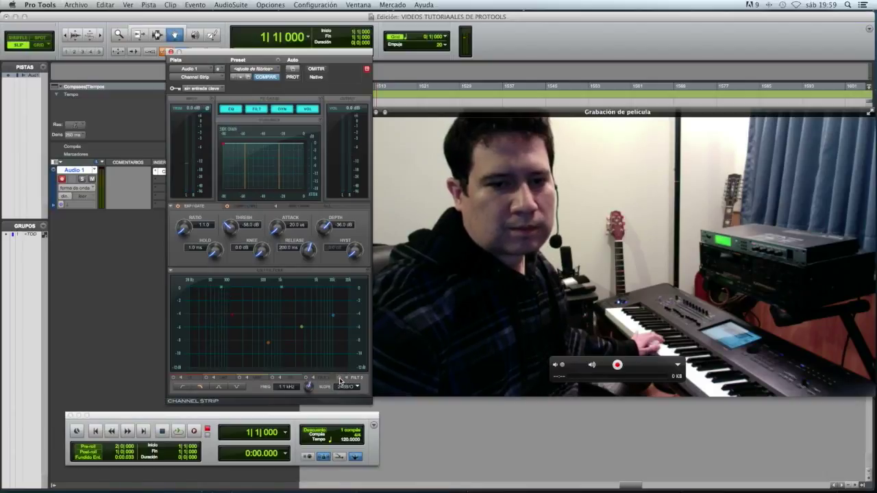
- Switch on the HF equalizer band, try a boost of about 11 dB near 8 kHz, and return it to about 0 dB at 11.7 kHz
left_click(255, 379)
left_click(288, 378)
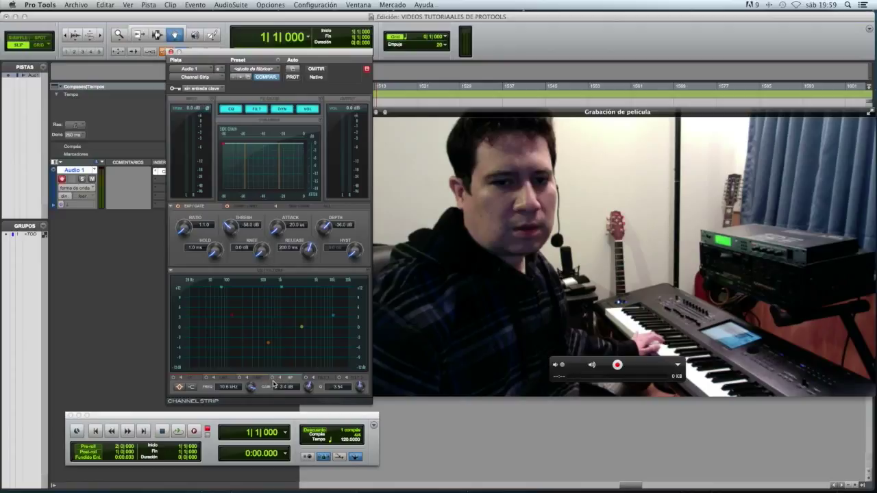
left_click(273, 378)
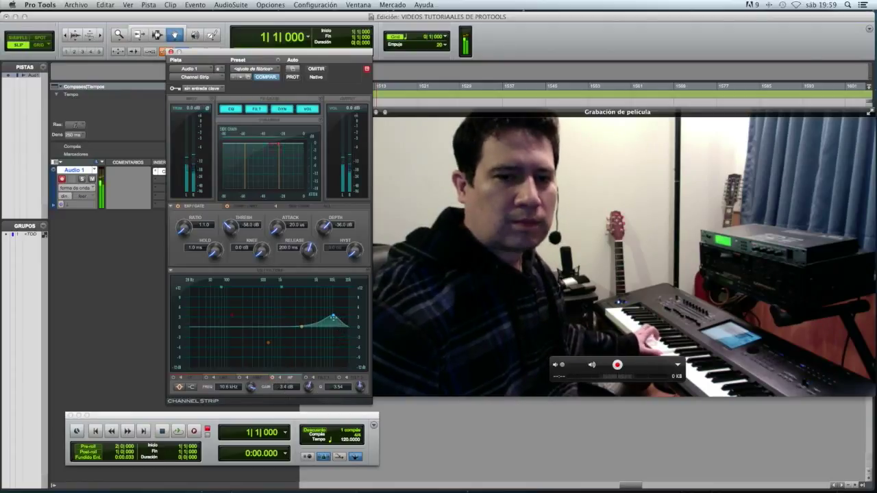
left_click_drag(333, 313, 321, 289)
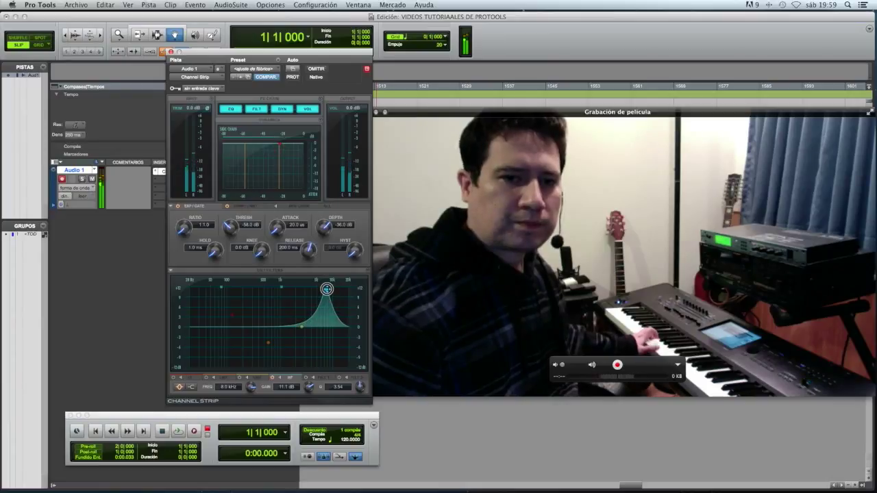
left_click_drag(327, 293, 335, 327)
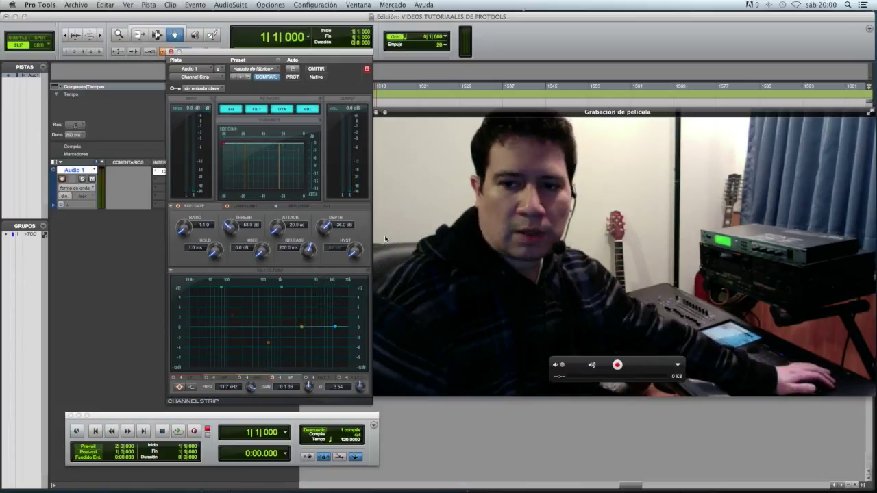
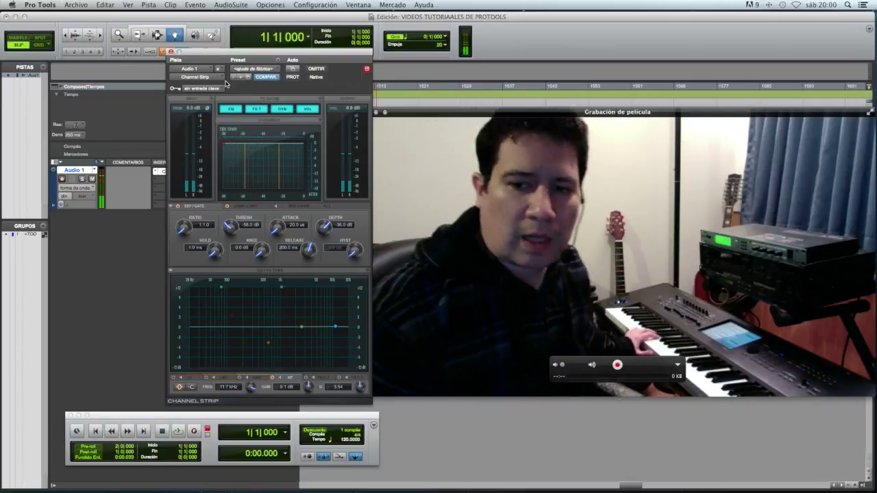
- Shift the Channel Strip window slightly, set the expander/gate threshold to -35.3 dB and ratio to 1:4.0, and check it against bypass
mouse_move(255, 50)
left_mouse_down()
mouse_move(362, 20)
mouse_move(242, 46)
left_mouse_up()
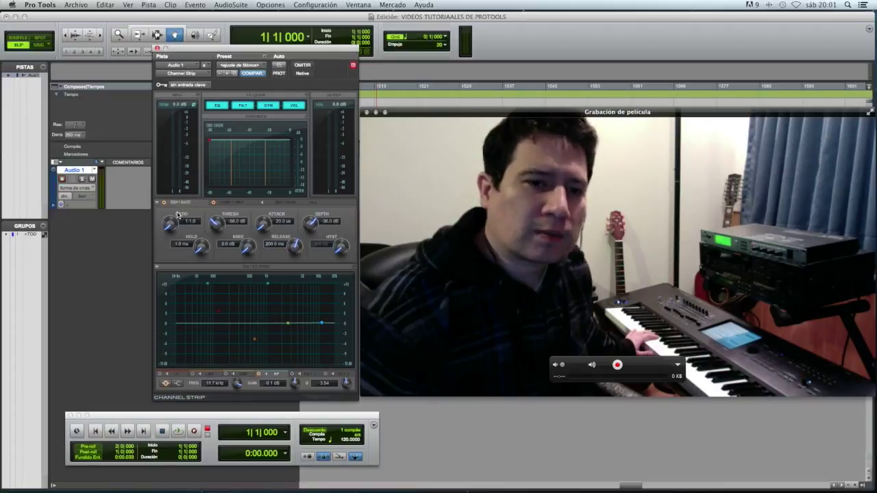
left_click_drag(177, 215, 183, 162)
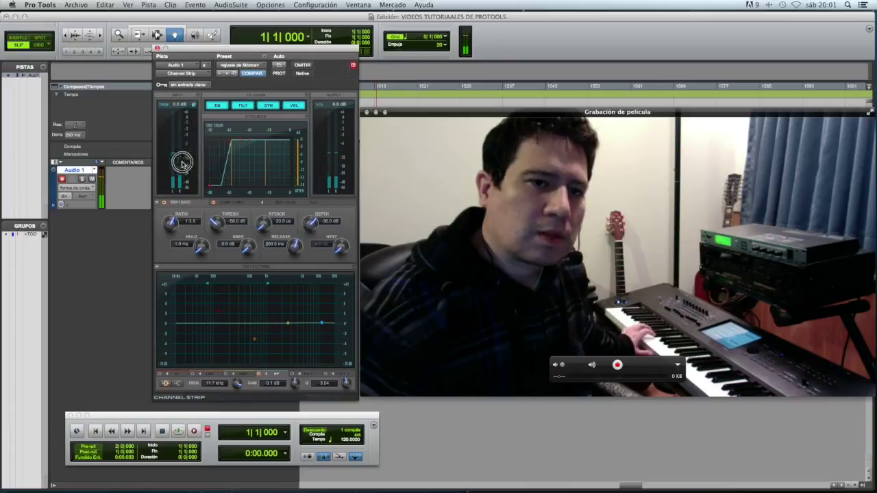
left_click_drag(221, 227, 230, 180)
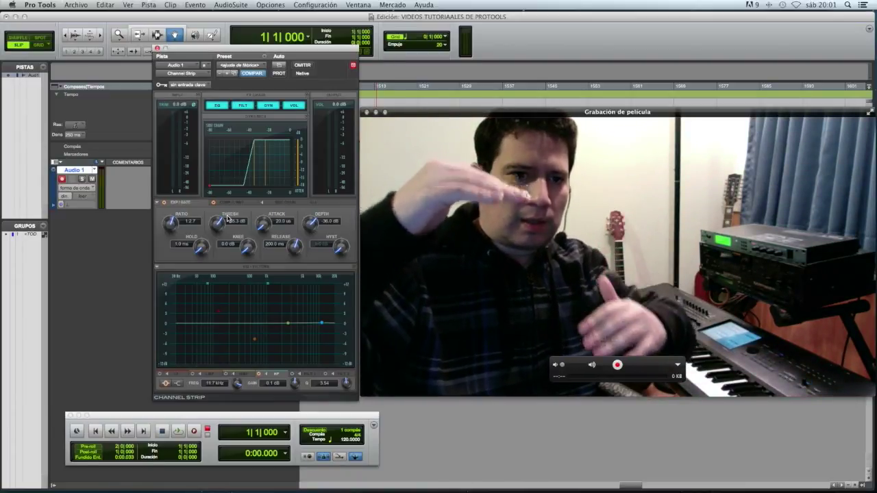
mouse_move(165, 219)
left_mouse_down()
mouse_move(170, 211)
mouse_move(170, 219)
left_mouse_up()
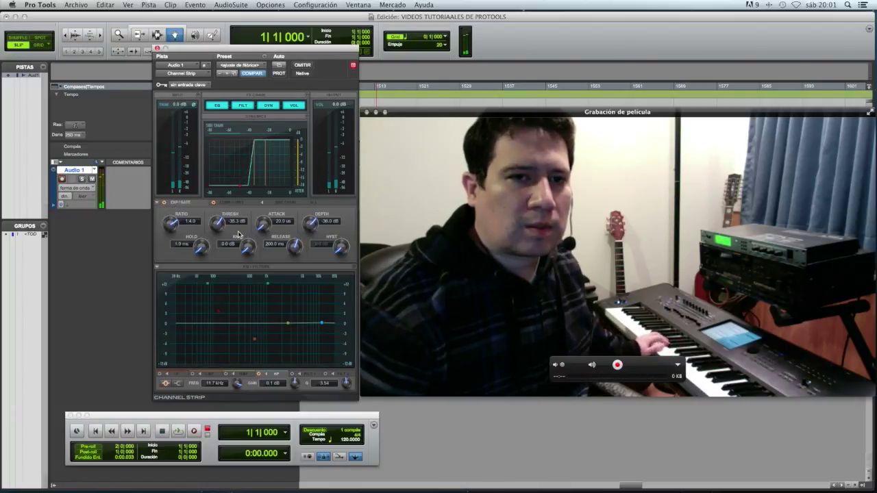
left_click(303, 67)
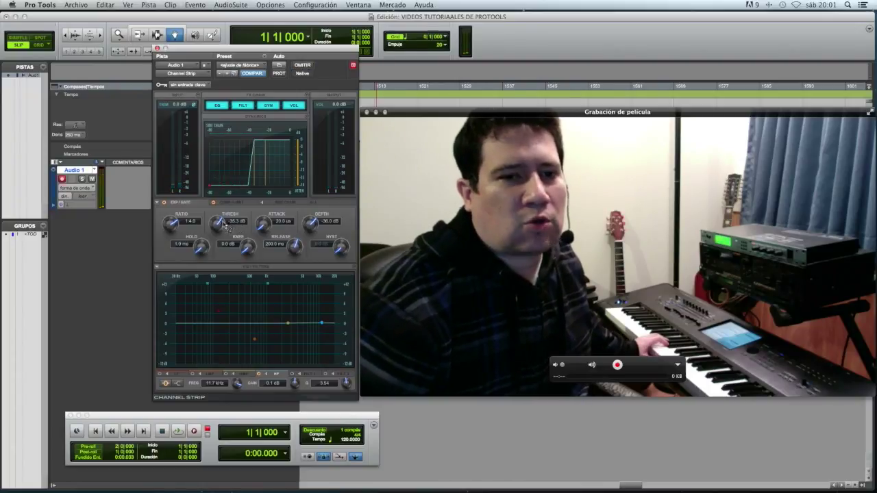
- Set the expander/gate threshold to -21.2 dB, ratio to 1:4.8 and hold to 80.3 ms, trying the attack control along the way
left_click_drag(229, 228, 233, 199)
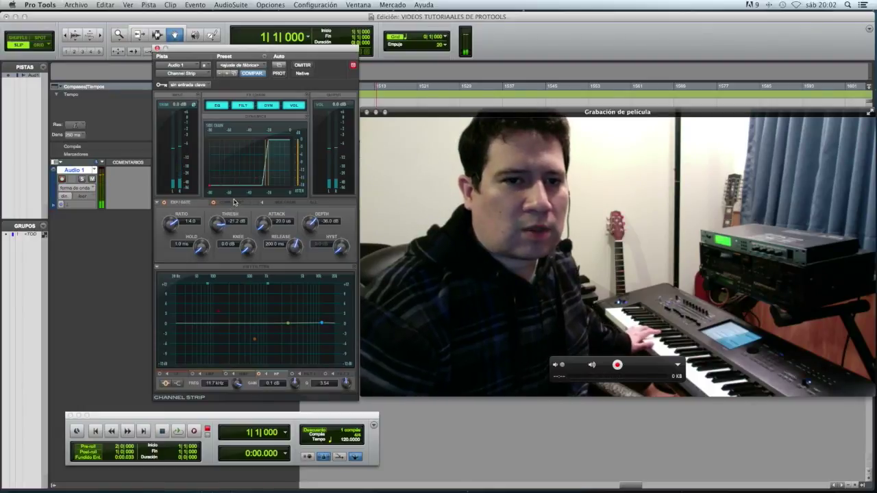
left_click_drag(272, 231, 274, 268)
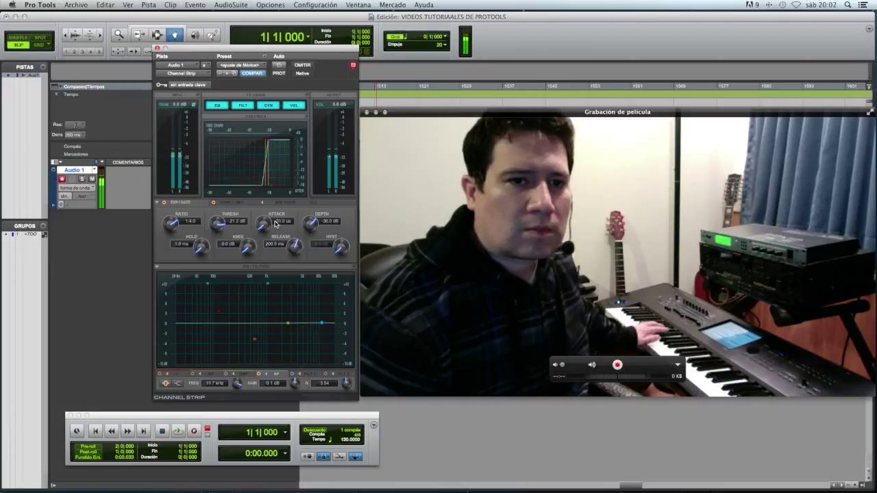
mouse_move(170, 224)
left_mouse_down()
mouse_move(171, 207)
mouse_move(169, 217)
left_mouse_up()
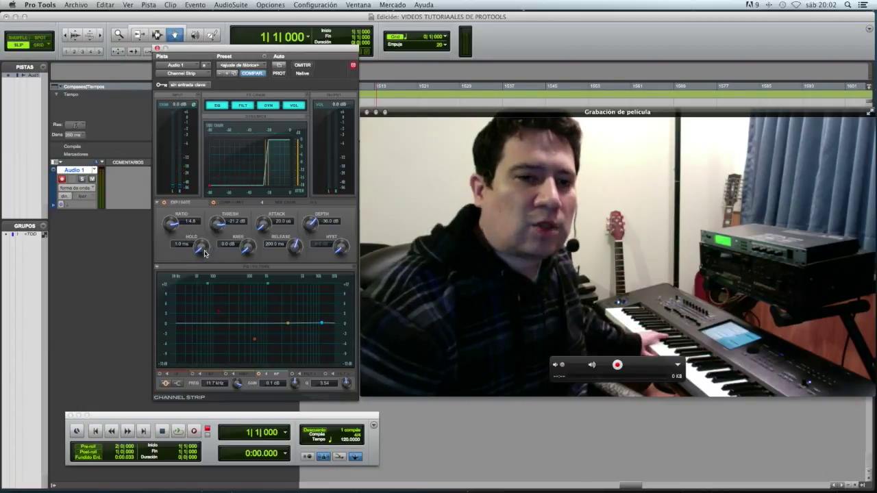
left_click_drag(203, 253, 203, 228)
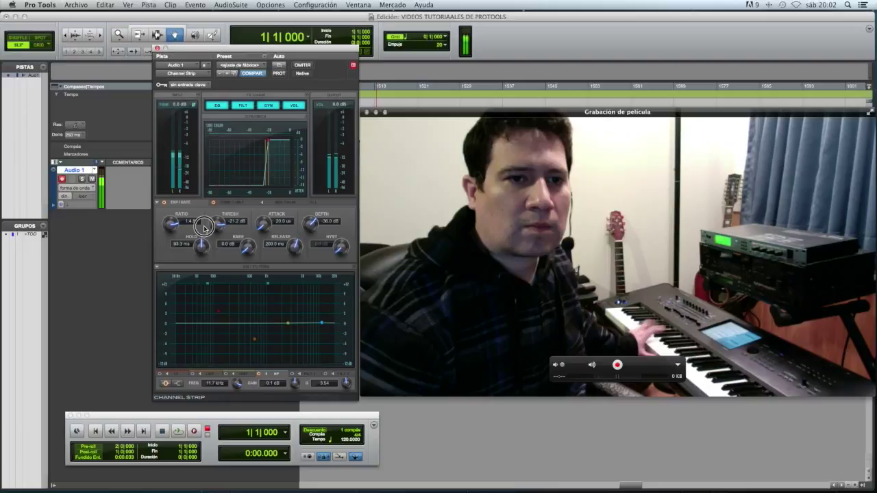
left_click_drag(204, 227, 204, 227)
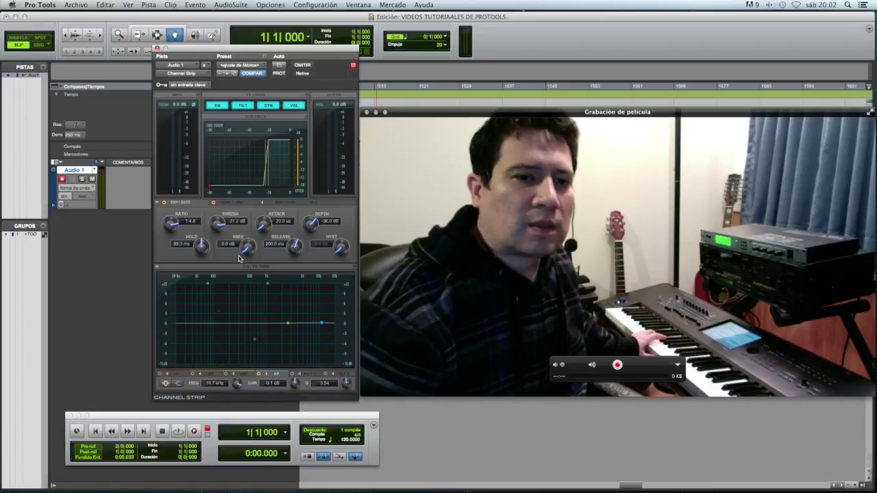
- Set the expander/gate knee to 1.1 dB, release to 6.9 ms and hold to about 16 ms, and compare the result against bypass
left_click_drag(250, 255, 245, 273)
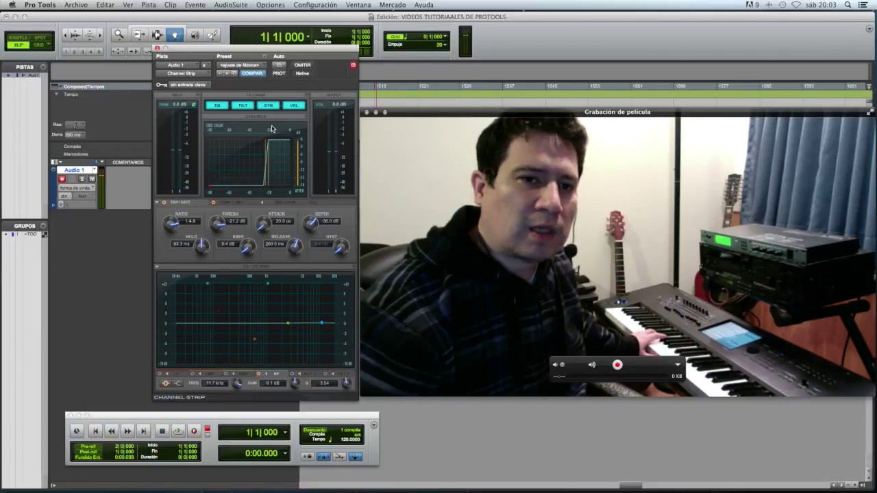
left_click_drag(251, 248, 280, 310)
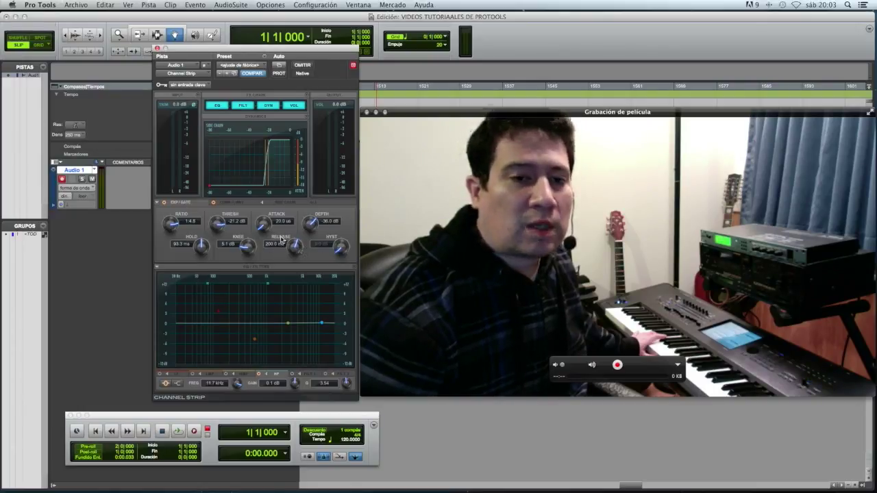
left_click_drag(296, 254, 293, 315)
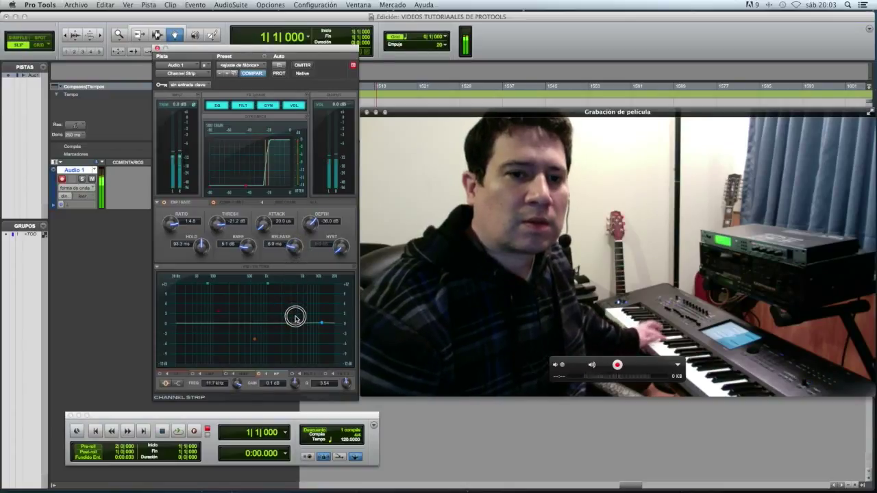
left_click_drag(247, 247, 203, 281)
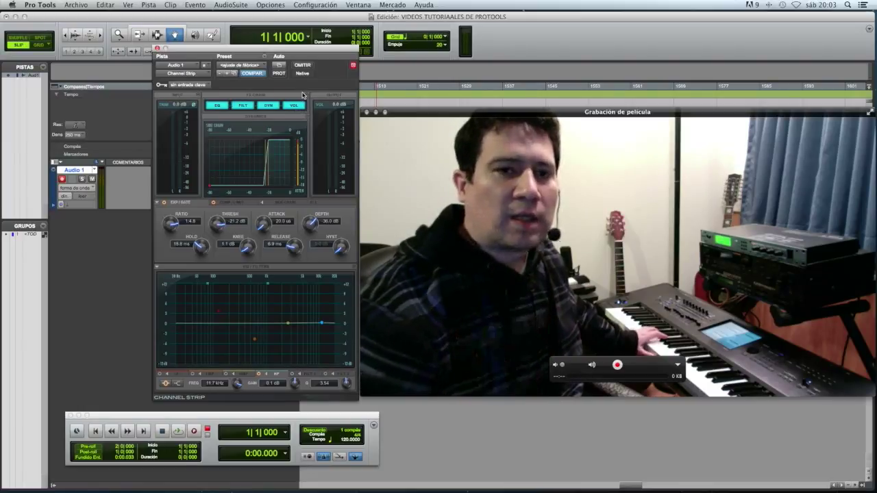
left_click(302, 65)
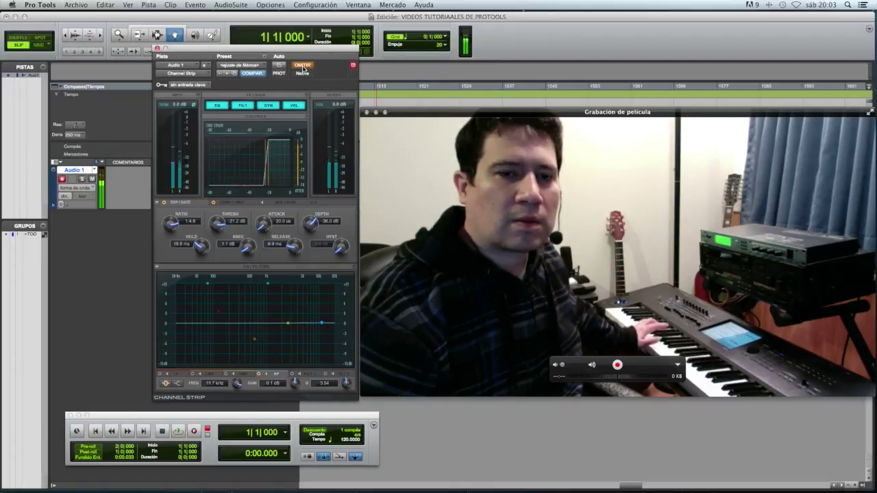
left_click(303, 66)
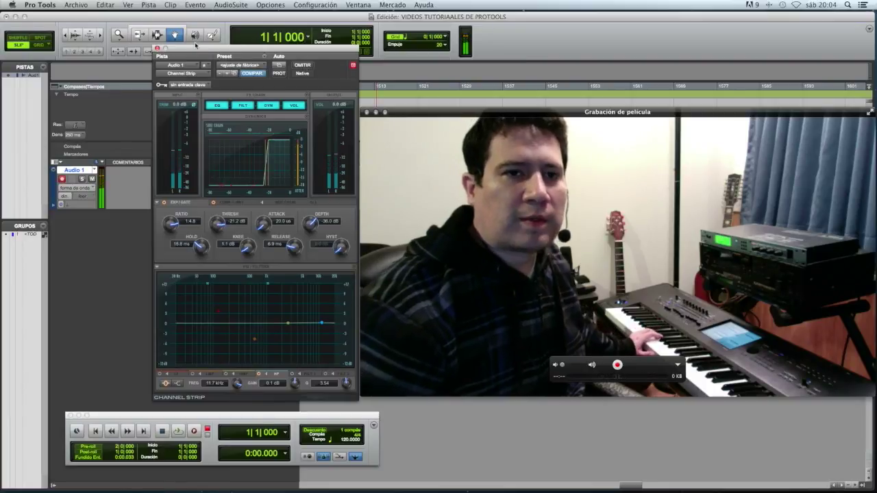
- Move the Channel Strip aside, insert a stereo D-Verb after it on Audio 1, and place the reverb's window over the lower part of the video
left_click_drag(202, 50, 248, 49)
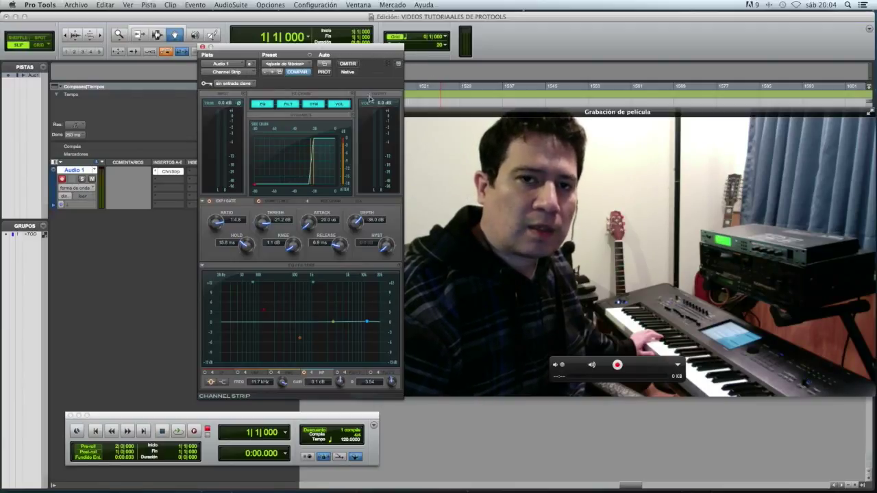
left_click(161, 188)
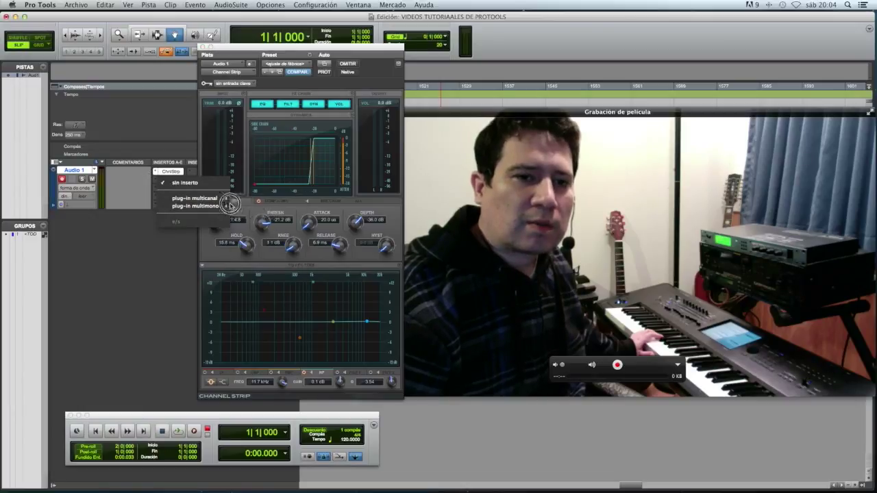
mouse_move(220, 198)
mouse_move(283, 225)
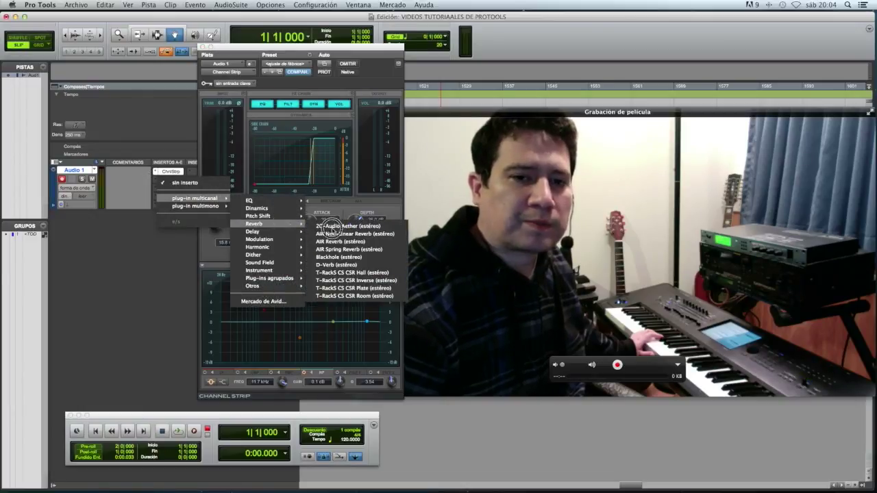
left_click(336, 264)
left_click_drag(331, 42, 544, 309)
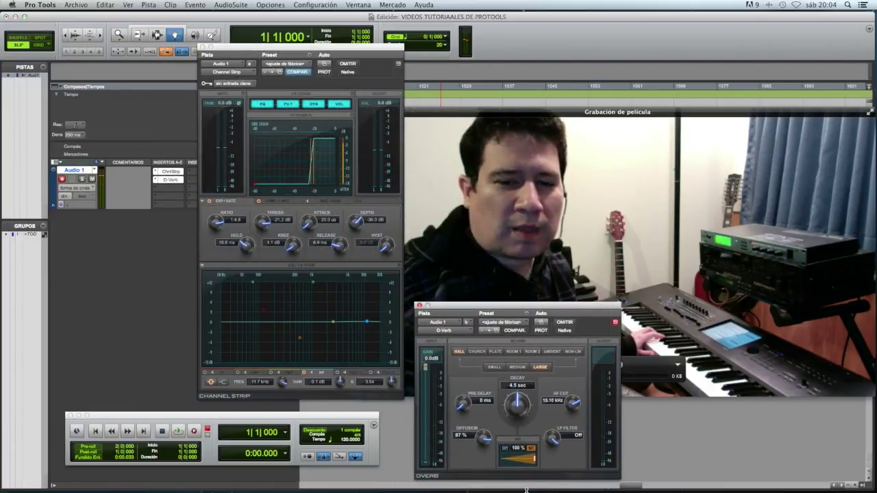
- Try D-Verb's Hall with a 35 % mix and 2.4 sec decay, switch to Ambient, and set decay to 236 ms and mix to 46 %
left_click_drag(521, 457, 507, 463)
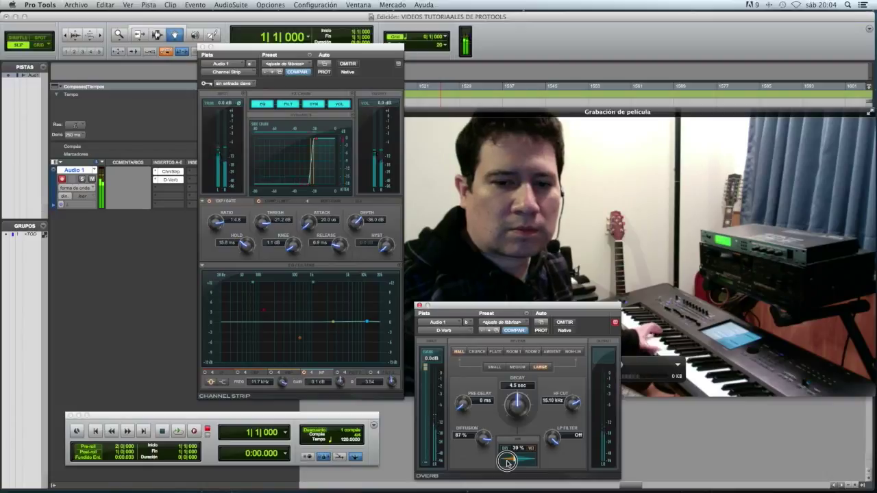
left_click_drag(507, 463, 504, 466)
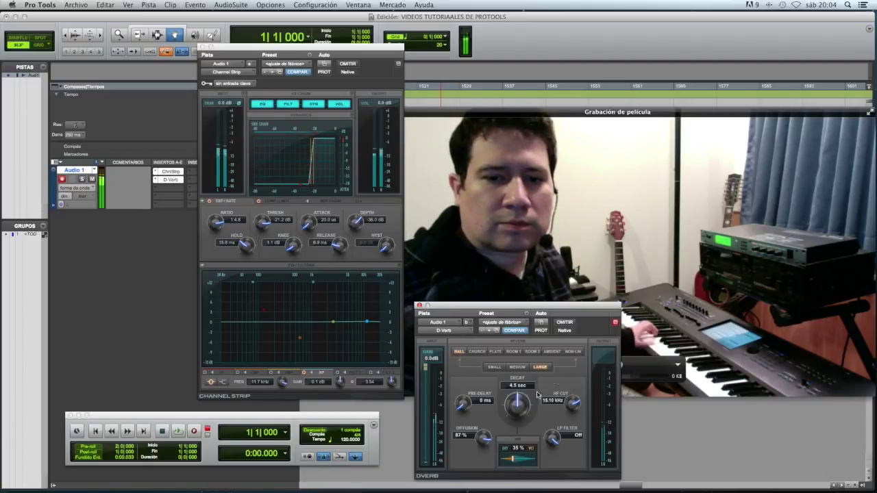
left_click_drag(518, 405, 520, 421)
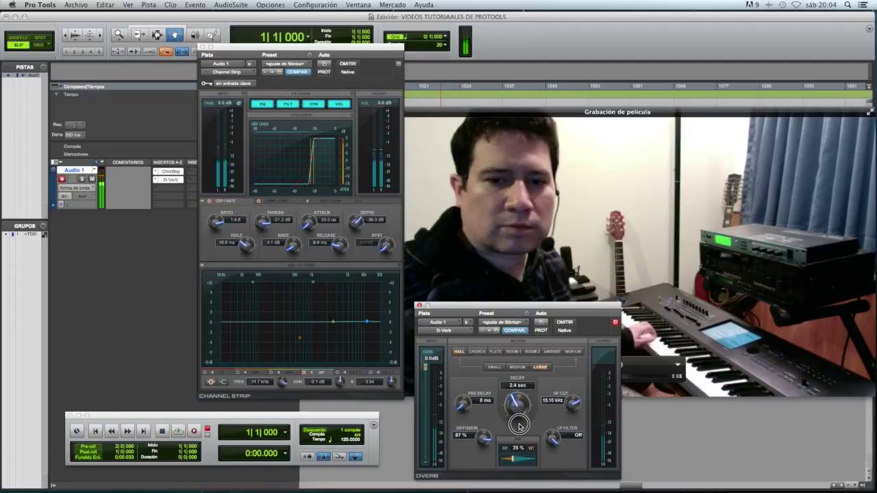
left_click(552, 352)
left_click_drag(518, 405, 519, 398)
left_click_drag(513, 461, 519, 460)
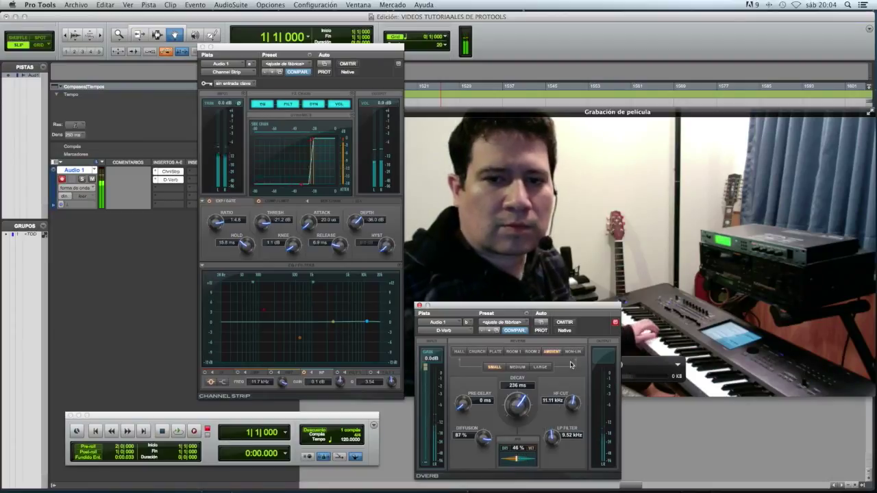
- Compare the keyboard sound with D-Verb and the Channel Strip bypassed in turn, and re-enable both
left_click(565, 323)
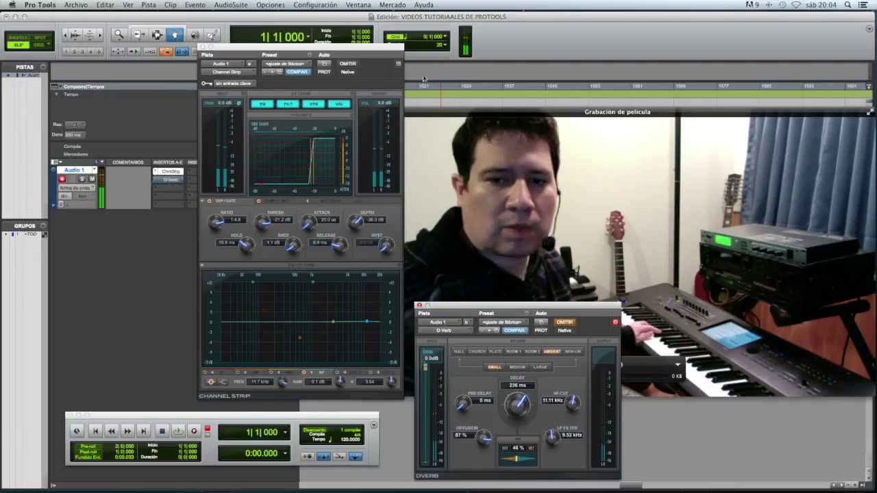
left_click(348, 63)
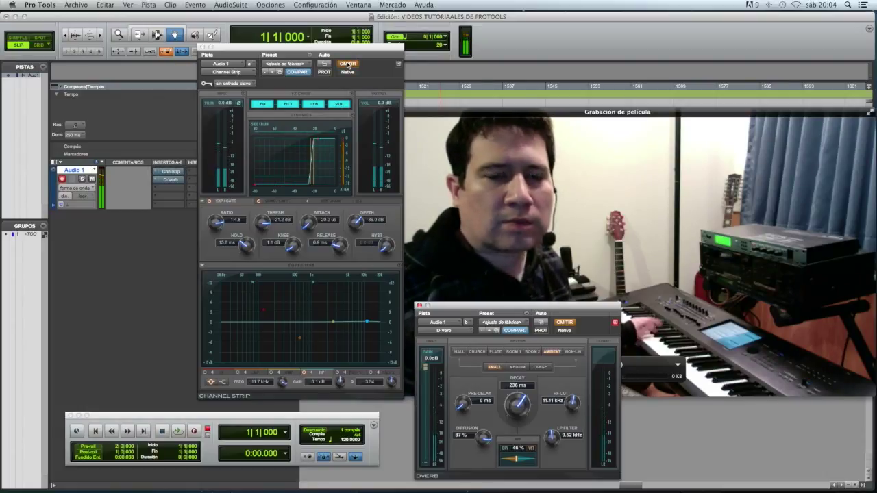
left_click(347, 64)
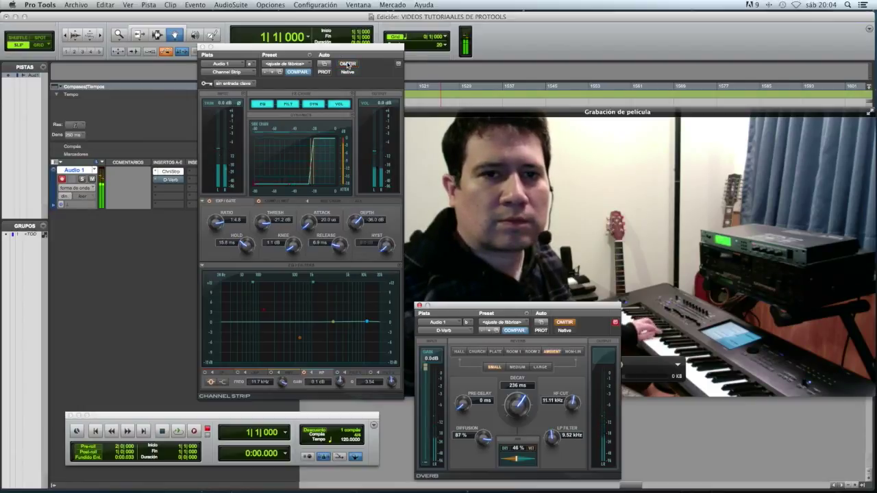
left_click(564, 322)
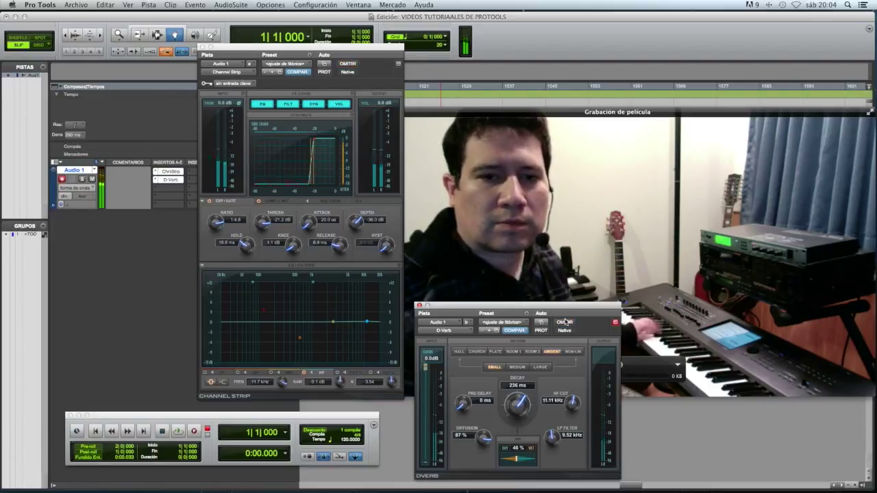
- Set D-Verb's pre-delay to 59 ms and its wet/dry mix to 28 %, balancing the two controls against each other
left_click_drag(520, 466, 523, 465)
left_click_drag(464, 404, 464, 335)
left_click_drag(519, 460, 515, 459)
left_click_drag(464, 396, 464, 381)
left_click_drag(516, 459, 503, 461)
left_click_drag(466, 408, 466, 404)
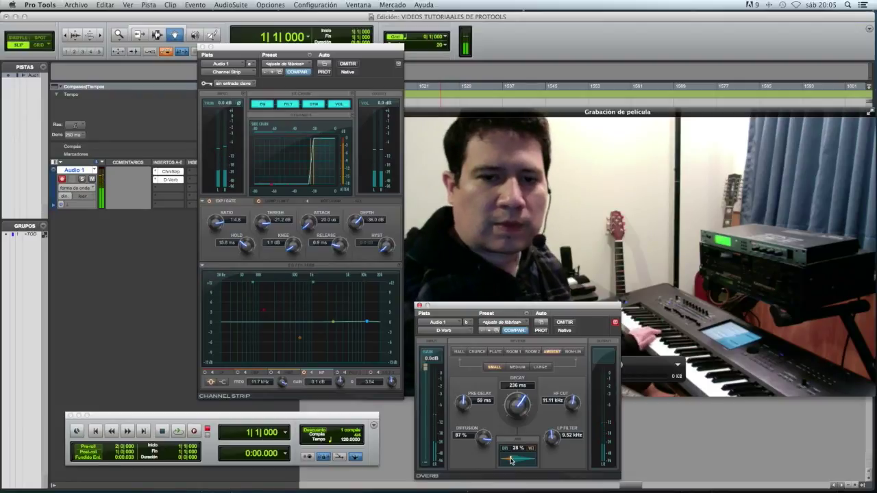
- Remove D-Verb from Audio 1's second insert slot and close its empty plug-in window
left_click(155, 181)
left_click(170, 163)
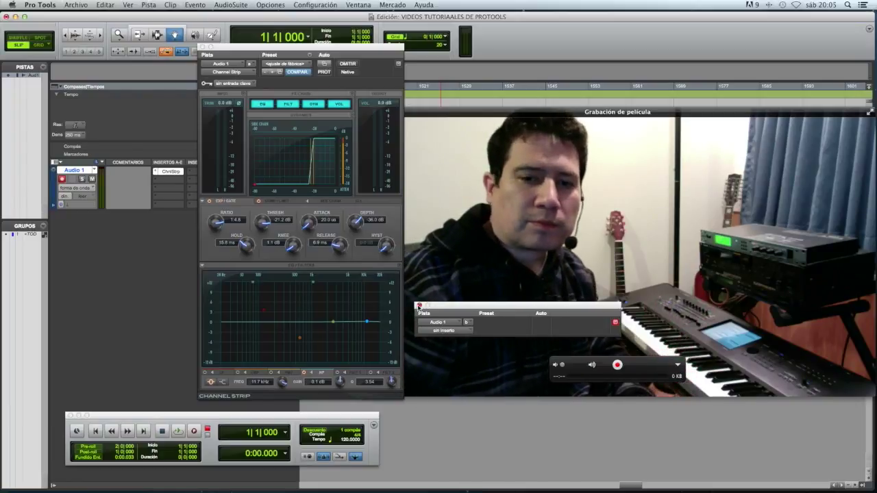
left_click(419, 306)
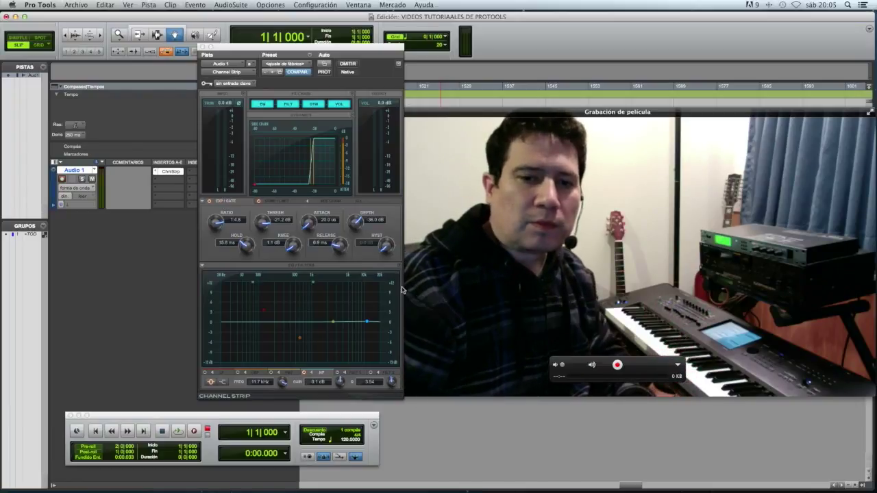
- Switch off the expander/gate, show the compressor/limiter, and set its ratio to -4.0:1 and threshold to -32.3 dB
left_click(210, 202)
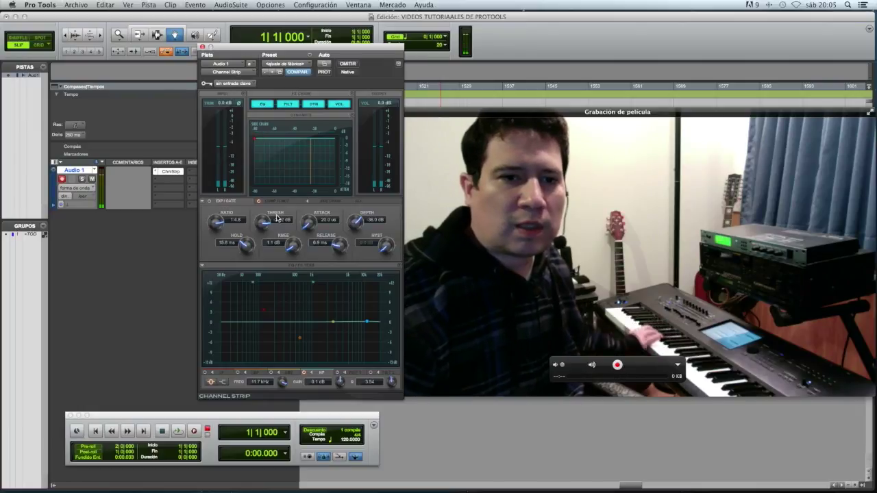
left_click(278, 202)
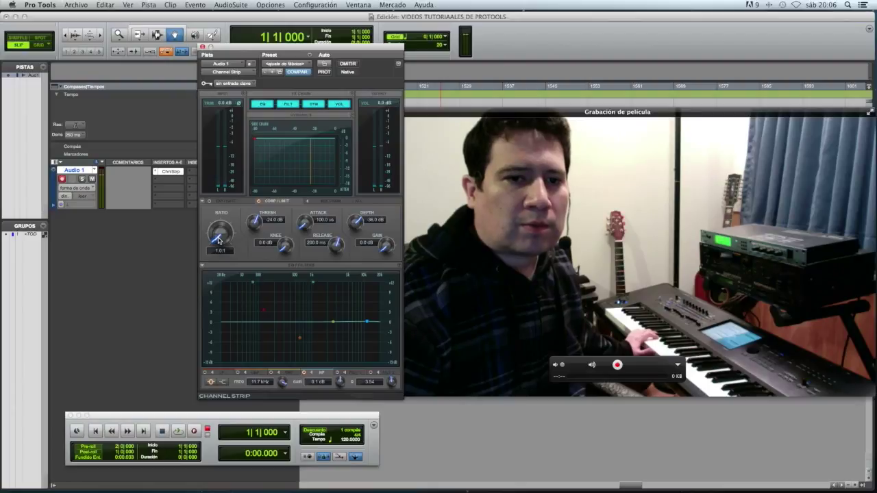
left_click_drag(218, 238, 224, 179)
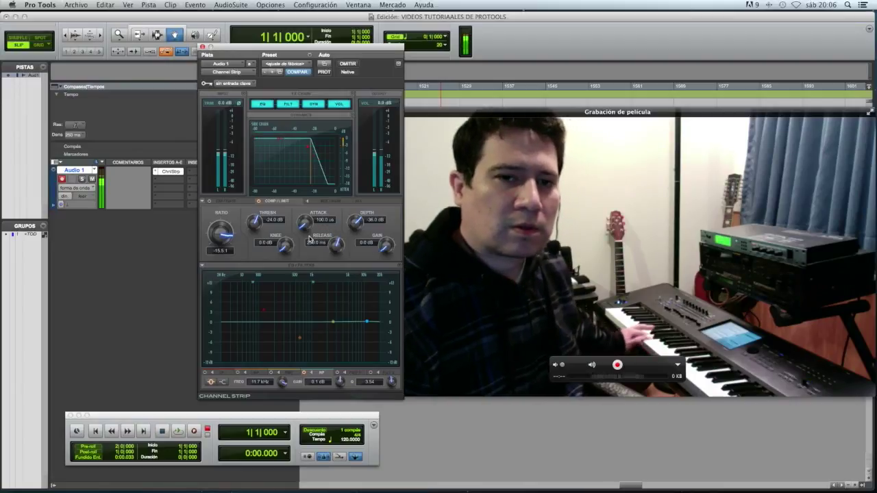
left_click_drag(239, 234, 249, 251)
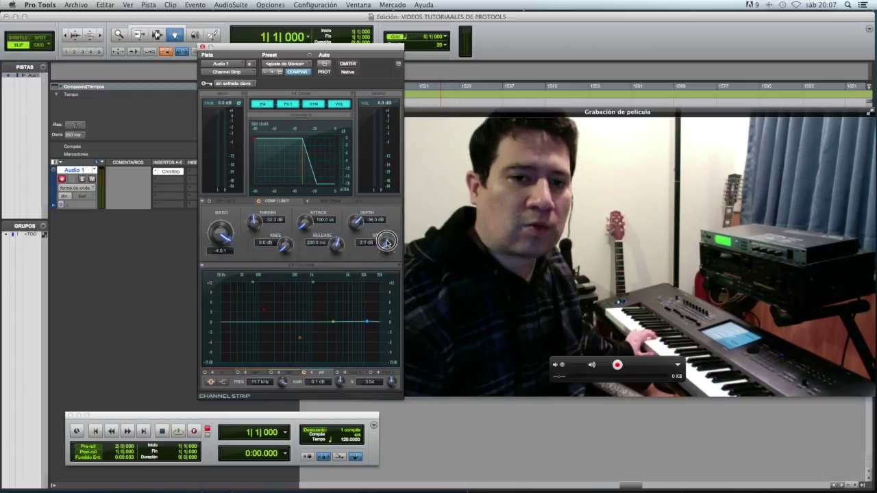
- Set the compressor's make-up gain to 4.4 dB and compare the sound with the compressor switched off and on
left_click_drag(388, 237, 390, 233)
left_click(260, 203)
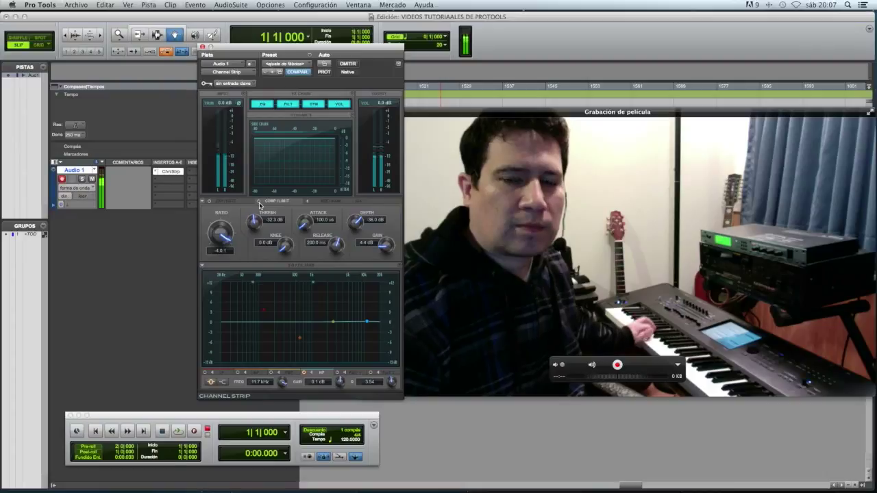
left_click(260, 203)
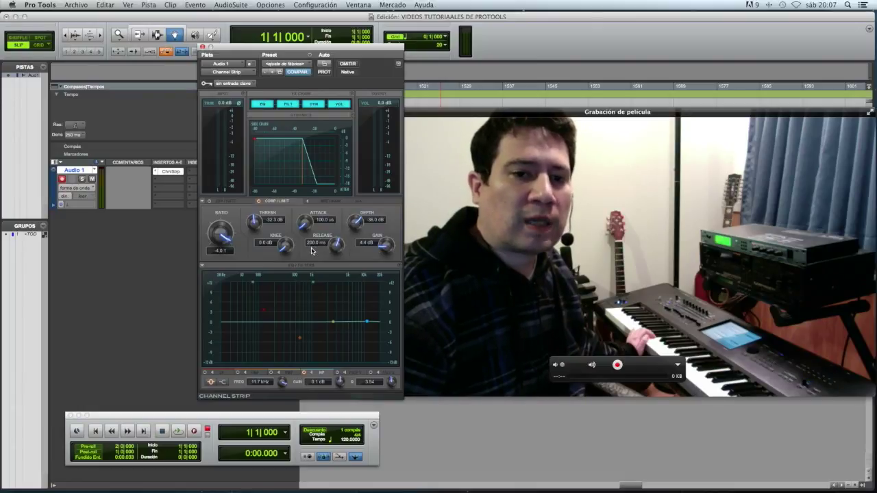
- Try a 41.7 ms compressor attack and return it to 100.0 µs, try a 1.3 s release and set it to 100.2 ms
left_click_drag(306, 229, 318, 169)
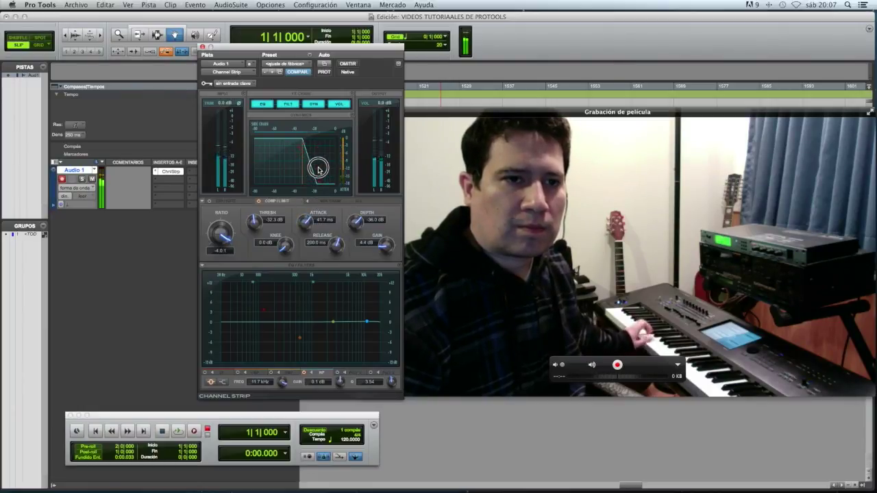
left_click_drag(318, 169, 305, 225)
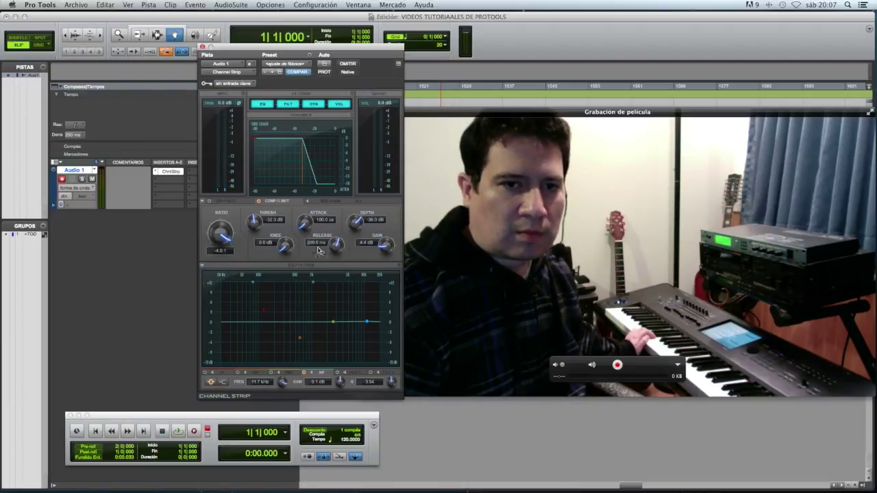
left_click_drag(324, 245, 338, 226)
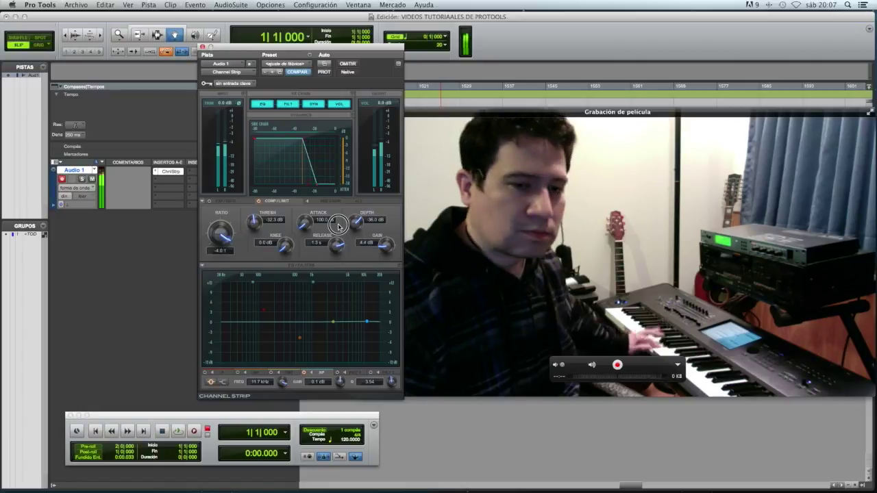
left_click_drag(338, 226, 330, 252)
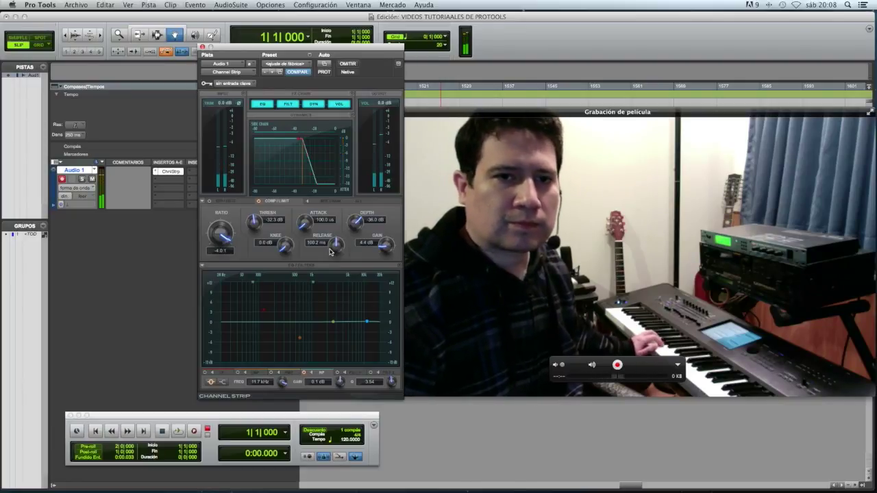
- Check the compressor against bypass and refine it to 5.1 dB gain, -32.6 dB threshold, 129.1 ms release and 0:1 ratio
left_click(349, 63)
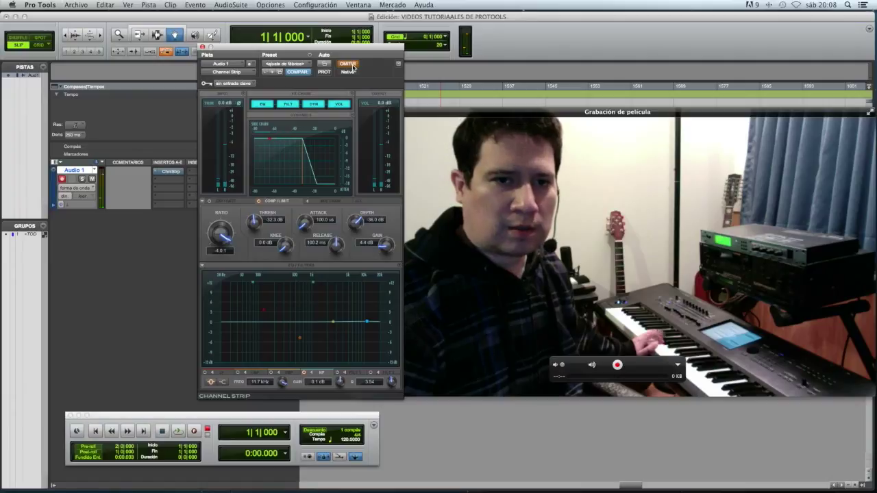
left_click(352, 64)
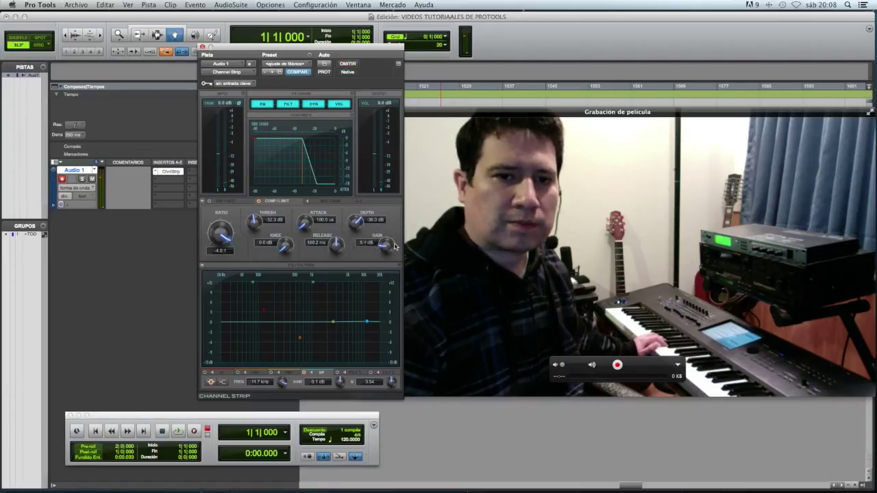
left_click_drag(341, 248, 340, 239)
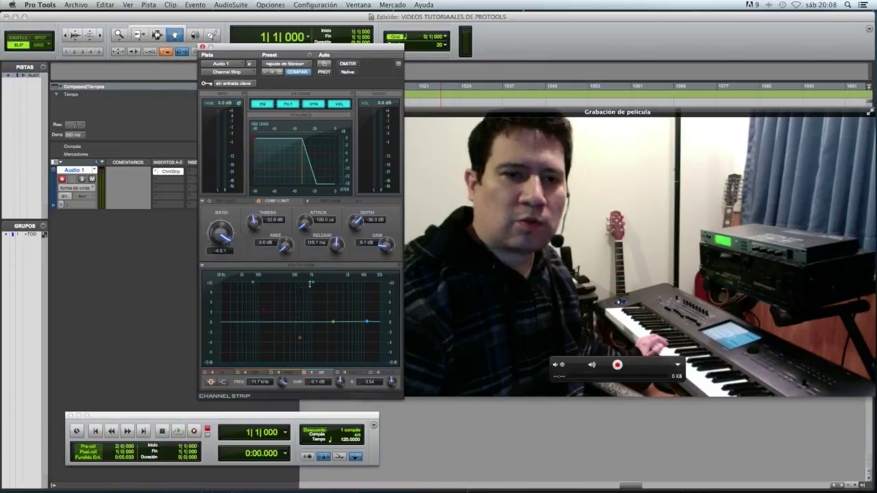
left_click_drag(332, 246, 333, 237)
left_click_drag(218, 237, 220, 226)
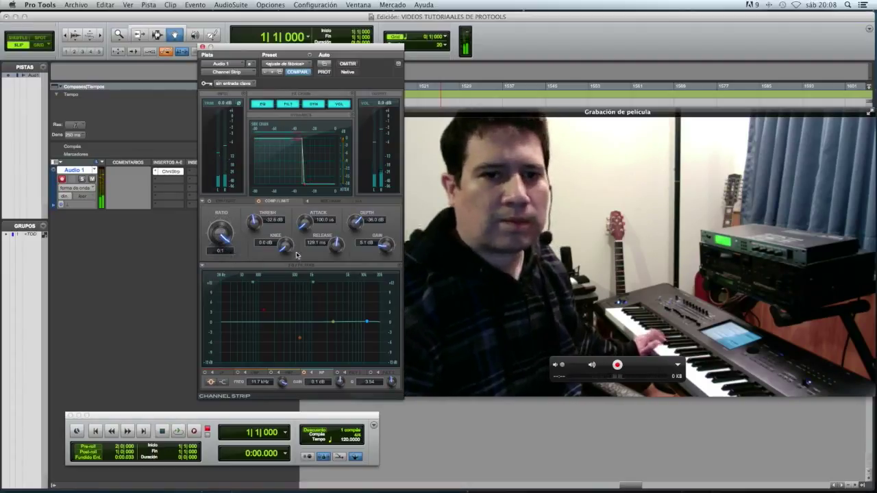
- Set the compressor's ratio to -13.7:1, its threshold to -40.2 dB and its make-up gain to 10.1 dB
mouse_move(307, 232)
left_mouse_down()
mouse_move(316, 193)
mouse_move(298, 240)
left_mouse_up()
left_click_drag(223, 234, 304, 279)
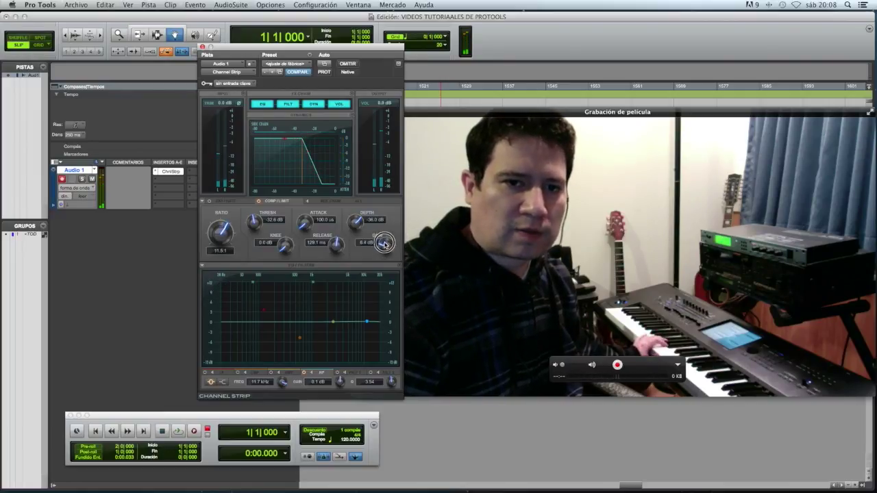
left_click_drag(388, 238, 388, 236)
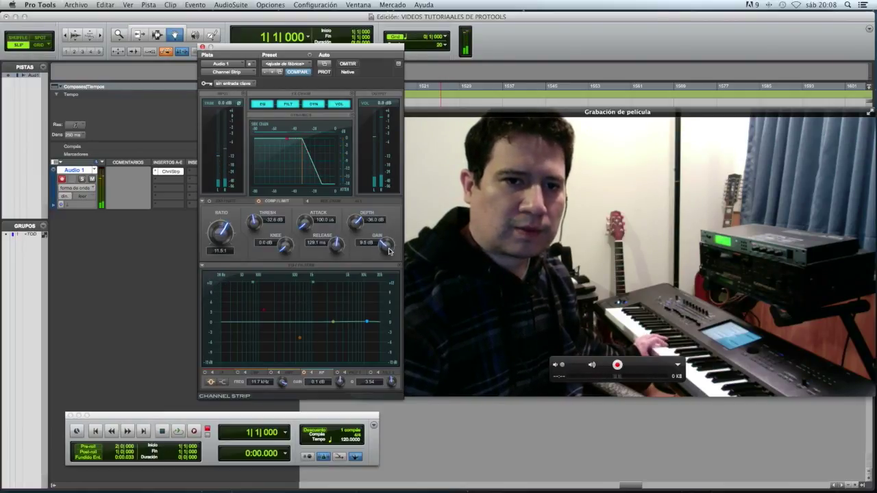
left_click_drag(222, 236, 251, 238)
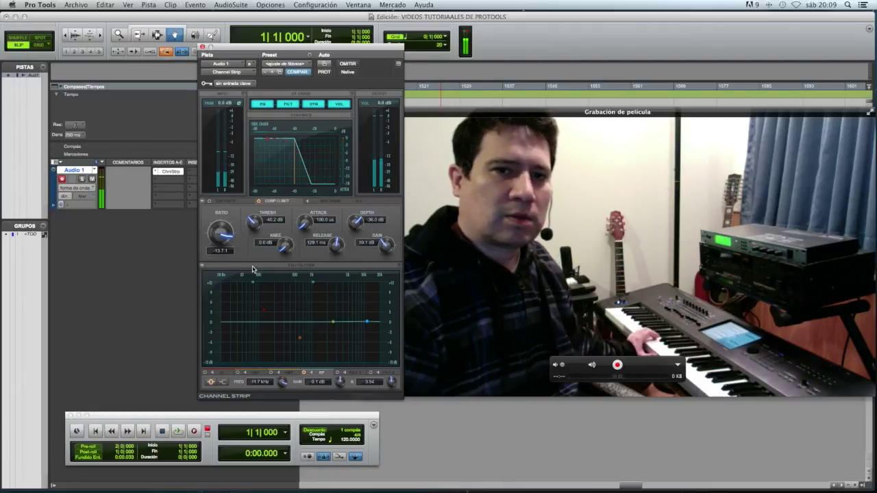
- Try compressor release times of 7.6 ms and 1.3 ms, and set the release to 104.7 ms
left_click_drag(317, 238, 335, 301)
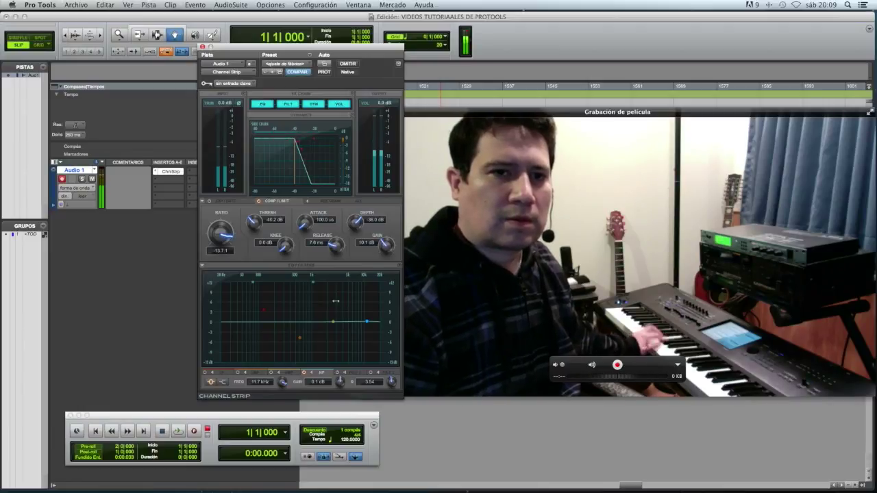
left_click_drag(339, 245, 336, 261)
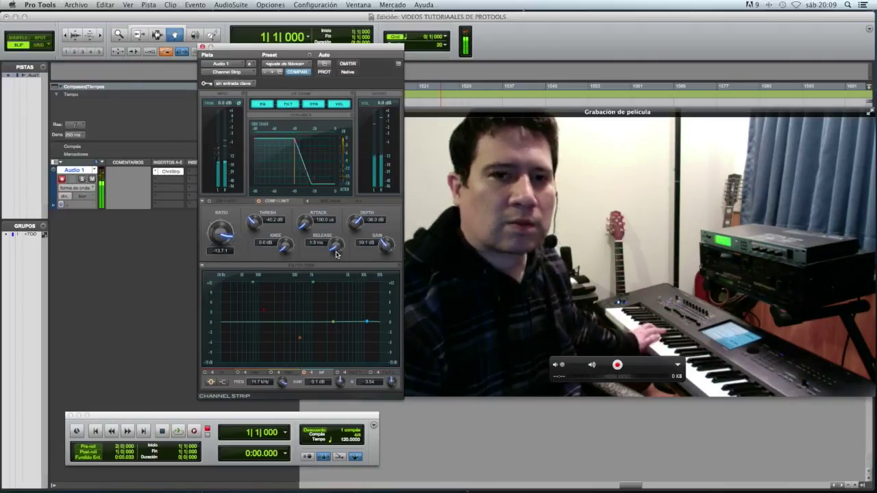
left_click_drag(336, 253, 344, 208)
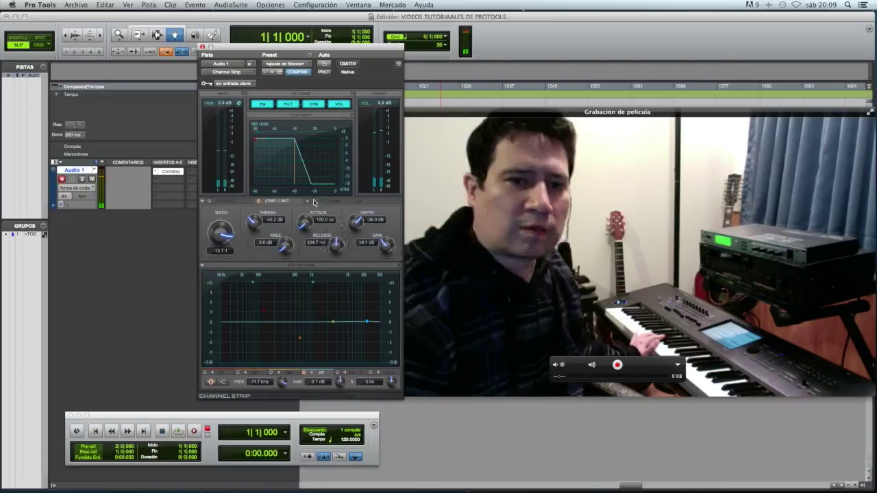